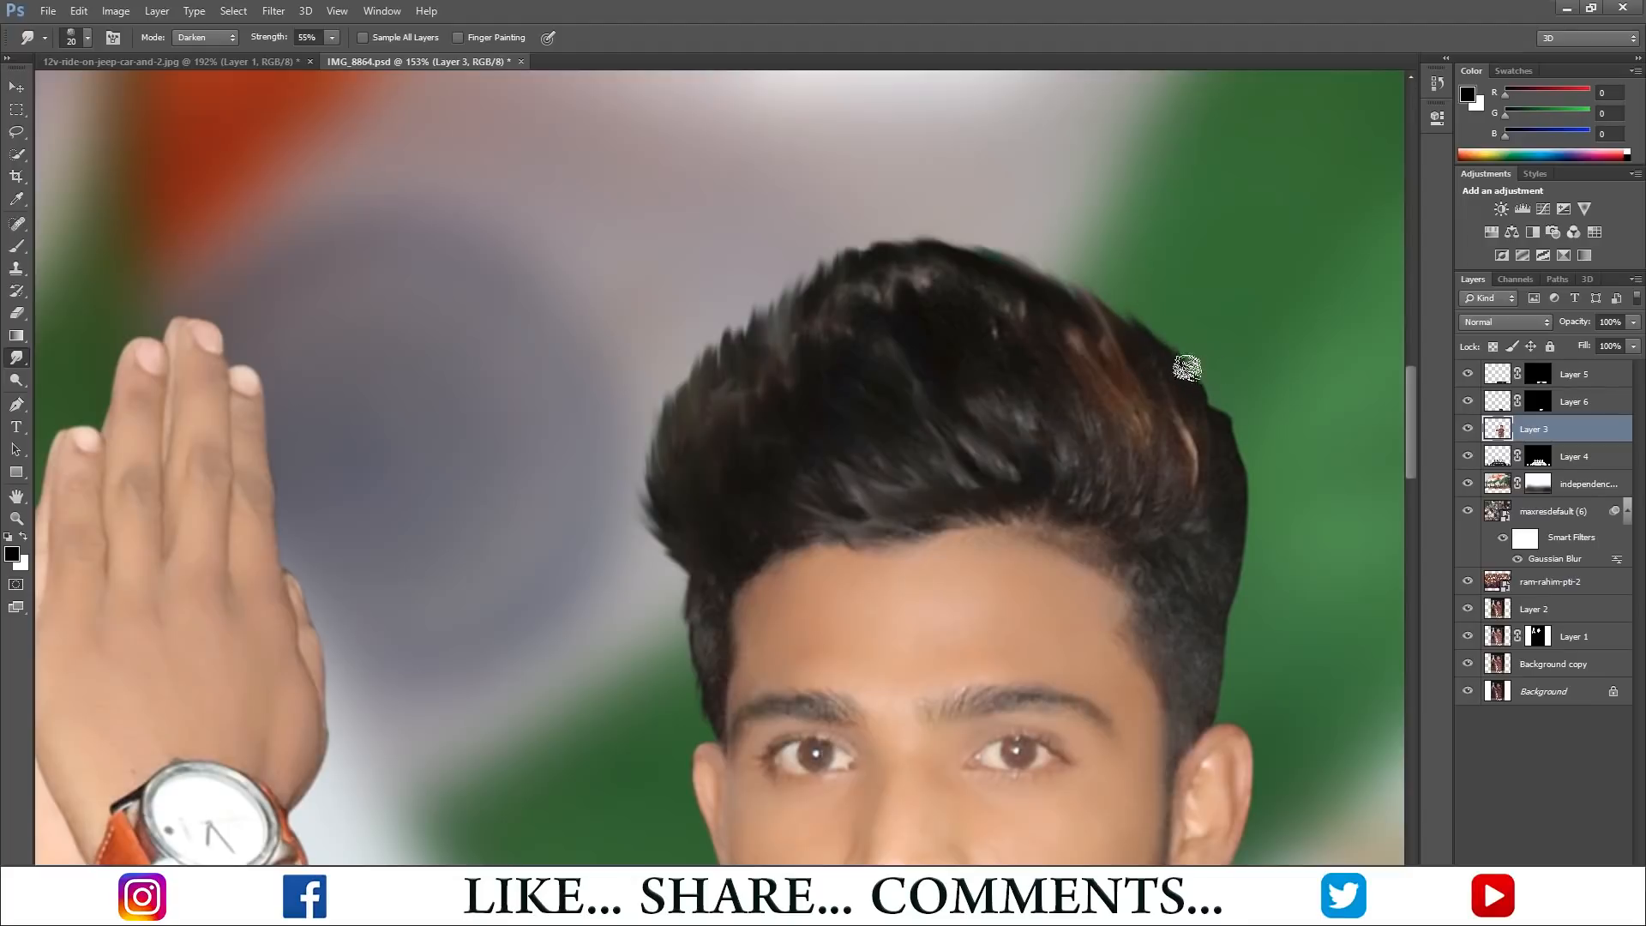
- Smudge the hair's upper and right outline outward in Darken mode at 55% strength to form wispy strands
drag(1188, 369, 1136, 318)
mouse_move(1125, 324)
mouse_down()
mouse_move(1070, 279)
mouse_move(936, 232)
mouse_up()
mouse_move(1195, 400)
mouse_down()
mouse_move(1153, 326)
mouse_move(1202, 358)
mouse_up()
drag(1246, 491, 1221, 347)
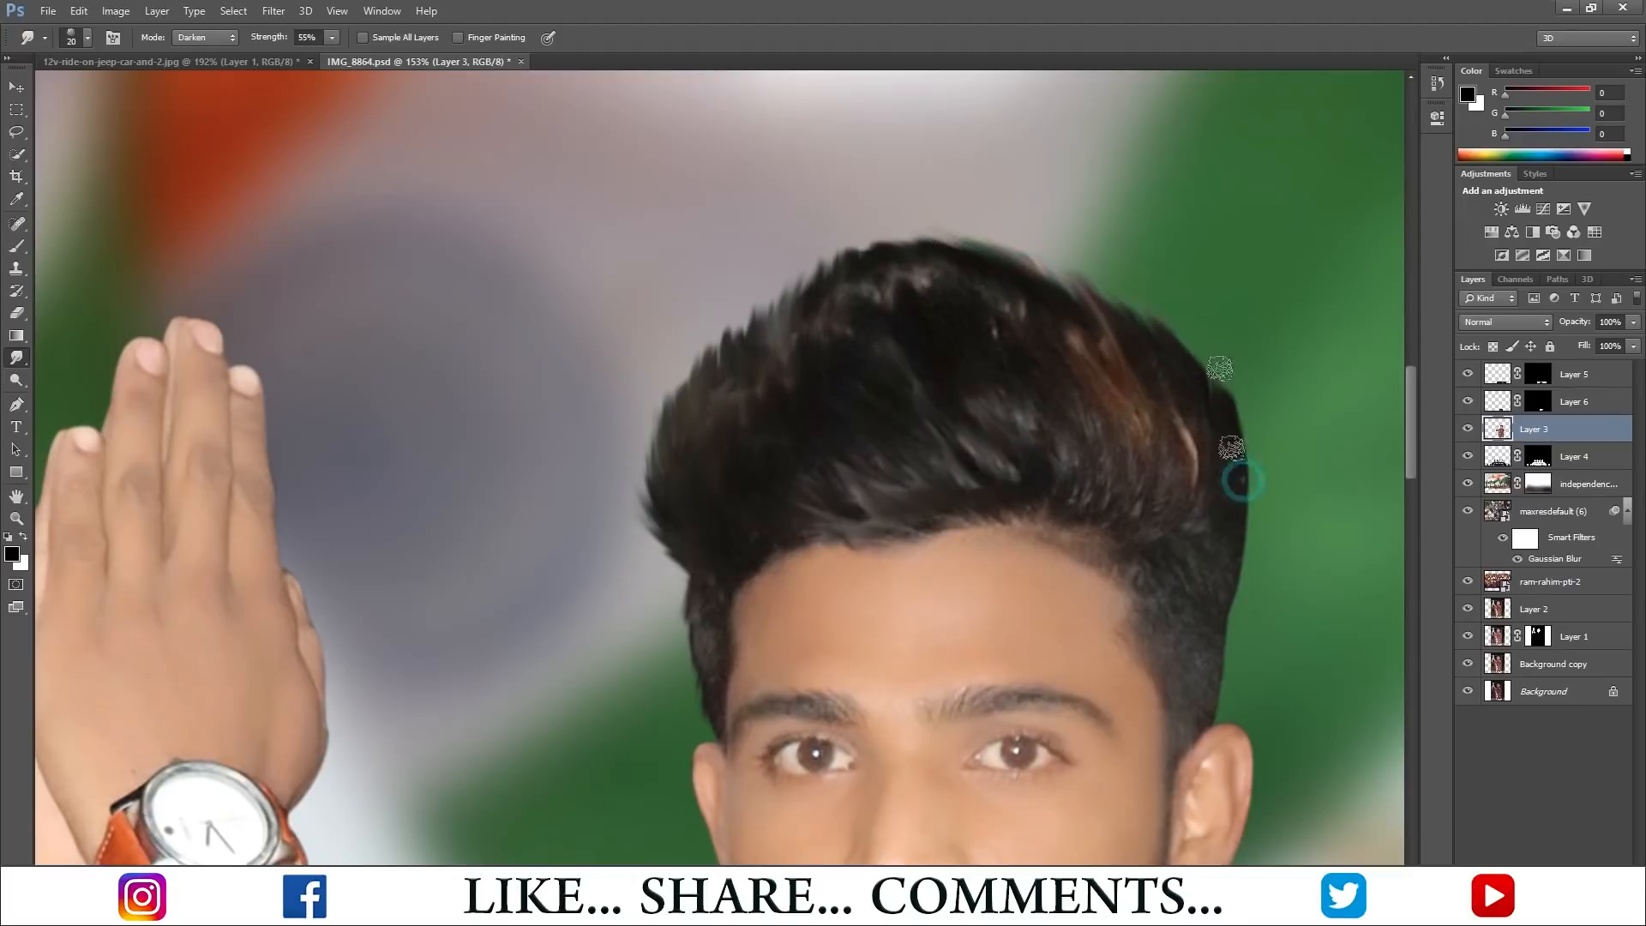
mouse_move(1248, 442)
mouse_down()
mouse_move(1250, 406)
mouse_move(1250, 429)
mouse_move(1210, 362)
mouse_move(1070, 265)
mouse_move(940, 259)
mouse_move(853, 279)
mouse_move(728, 344)
mouse_up()
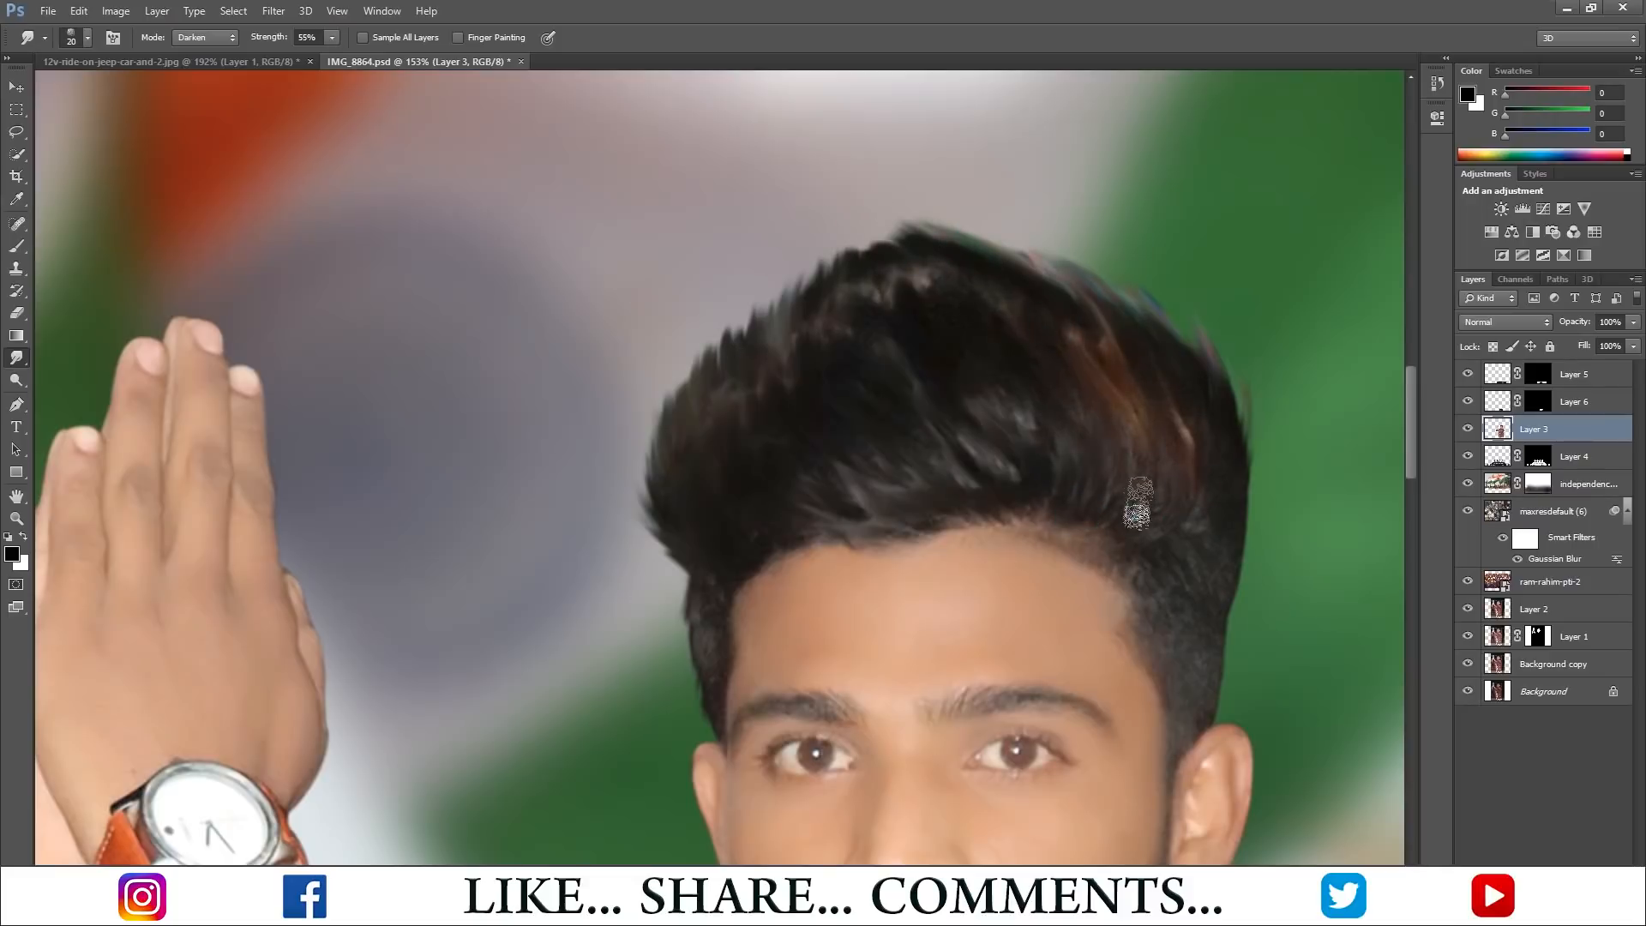
- Smudge the inner hair above the forehead upward to blend the strands into the quiff
drag(1129, 524, 1130, 439)
drag(1074, 513, 1033, 425)
drag(1005, 504, 865, 356)
drag(926, 497, 884, 429)
drag(813, 532, 770, 456)
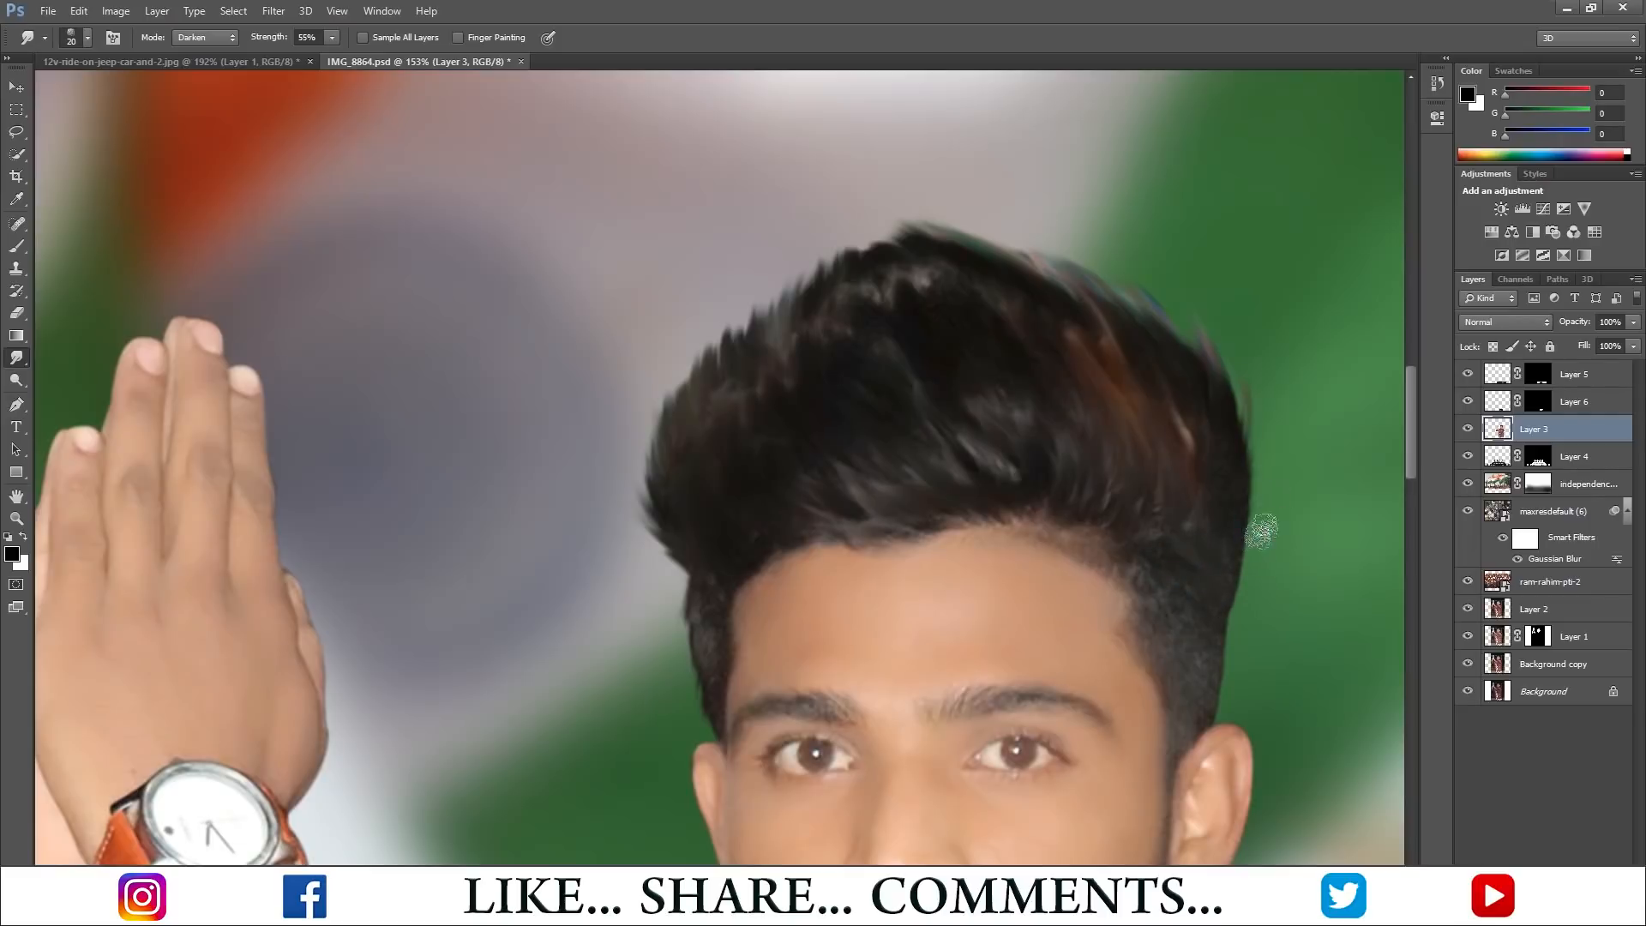
- Smudge the hair edge on the side of the head down to above the earring ear, pulling out short strands
drag(1266, 451, 1268, 440)
drag(1252, 547, 1293, 491)
drag(1243, 608, 1265, 511)
drag(1251, 582, 1257, 568)
drag(1228, 698, 1286, 590)
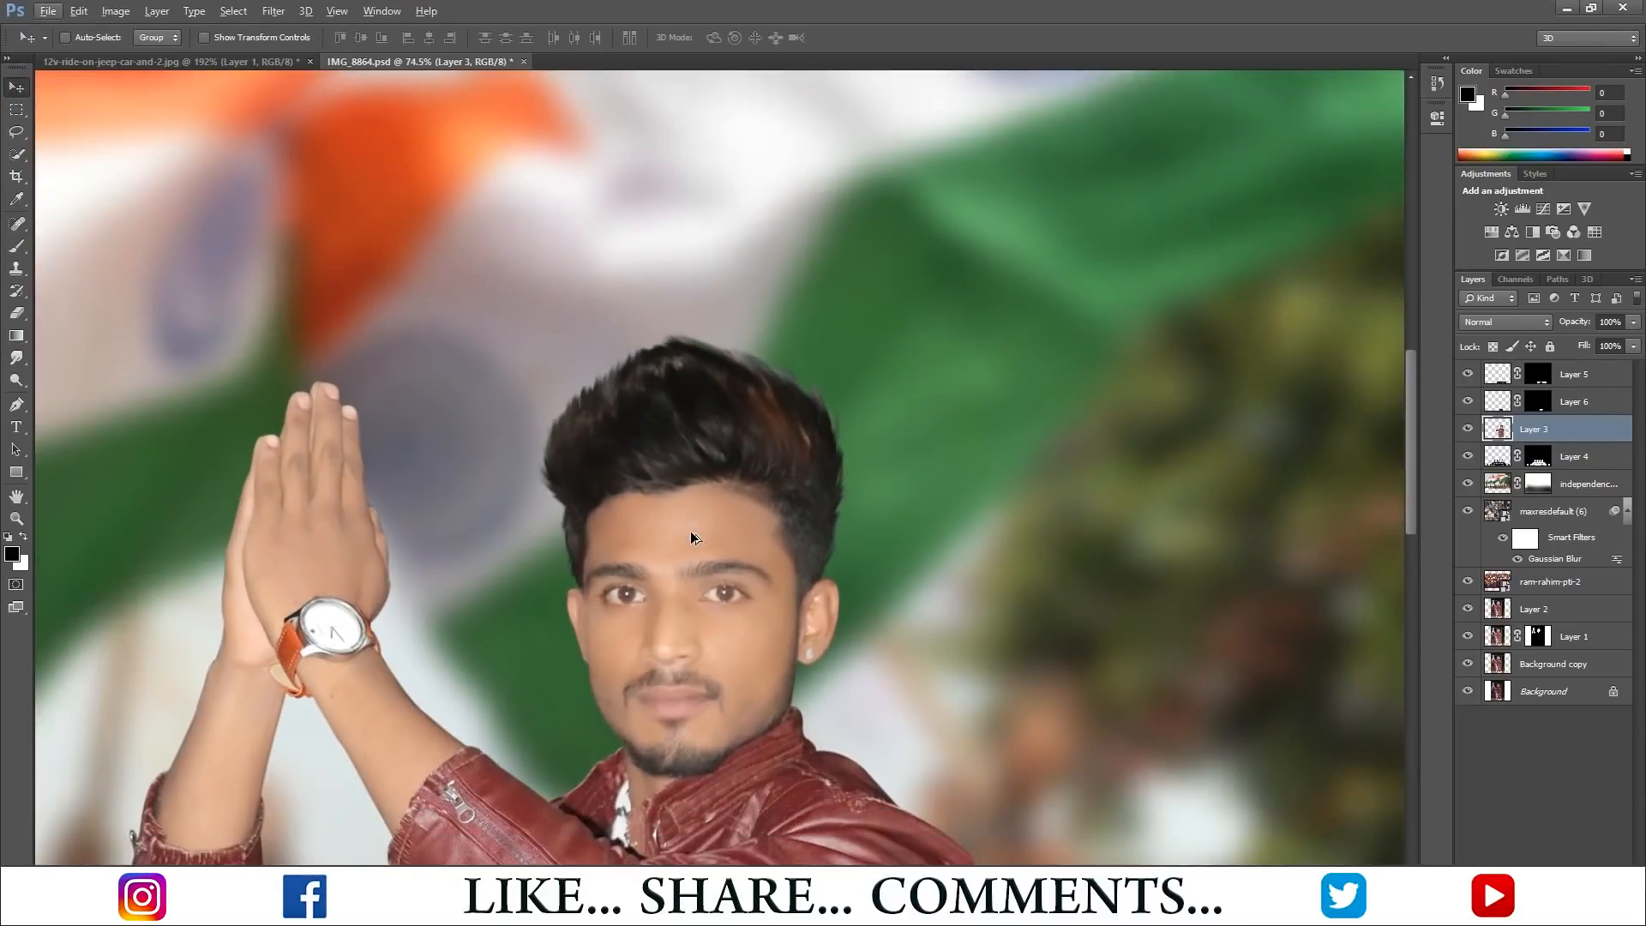
- Load Layer 3's outline as a selection and sample a near-black hair color for the Brush tool
ctrl+click(1496, 432)
scroll(735, 393, up, 9)
key(b)
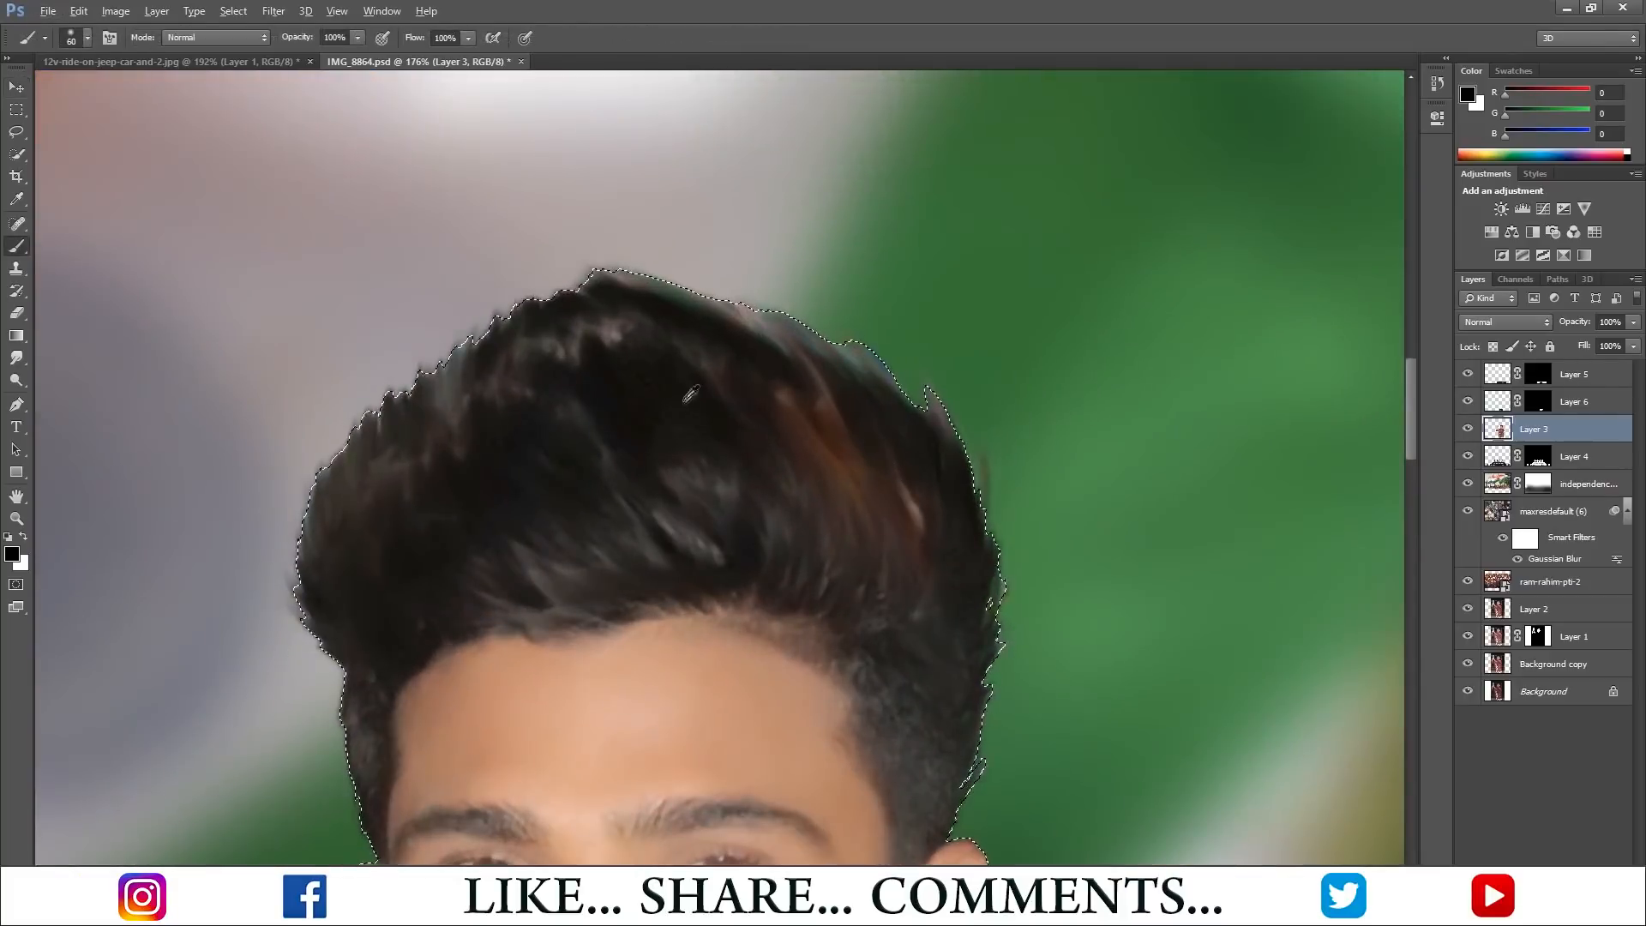
alt+click(839, 445)
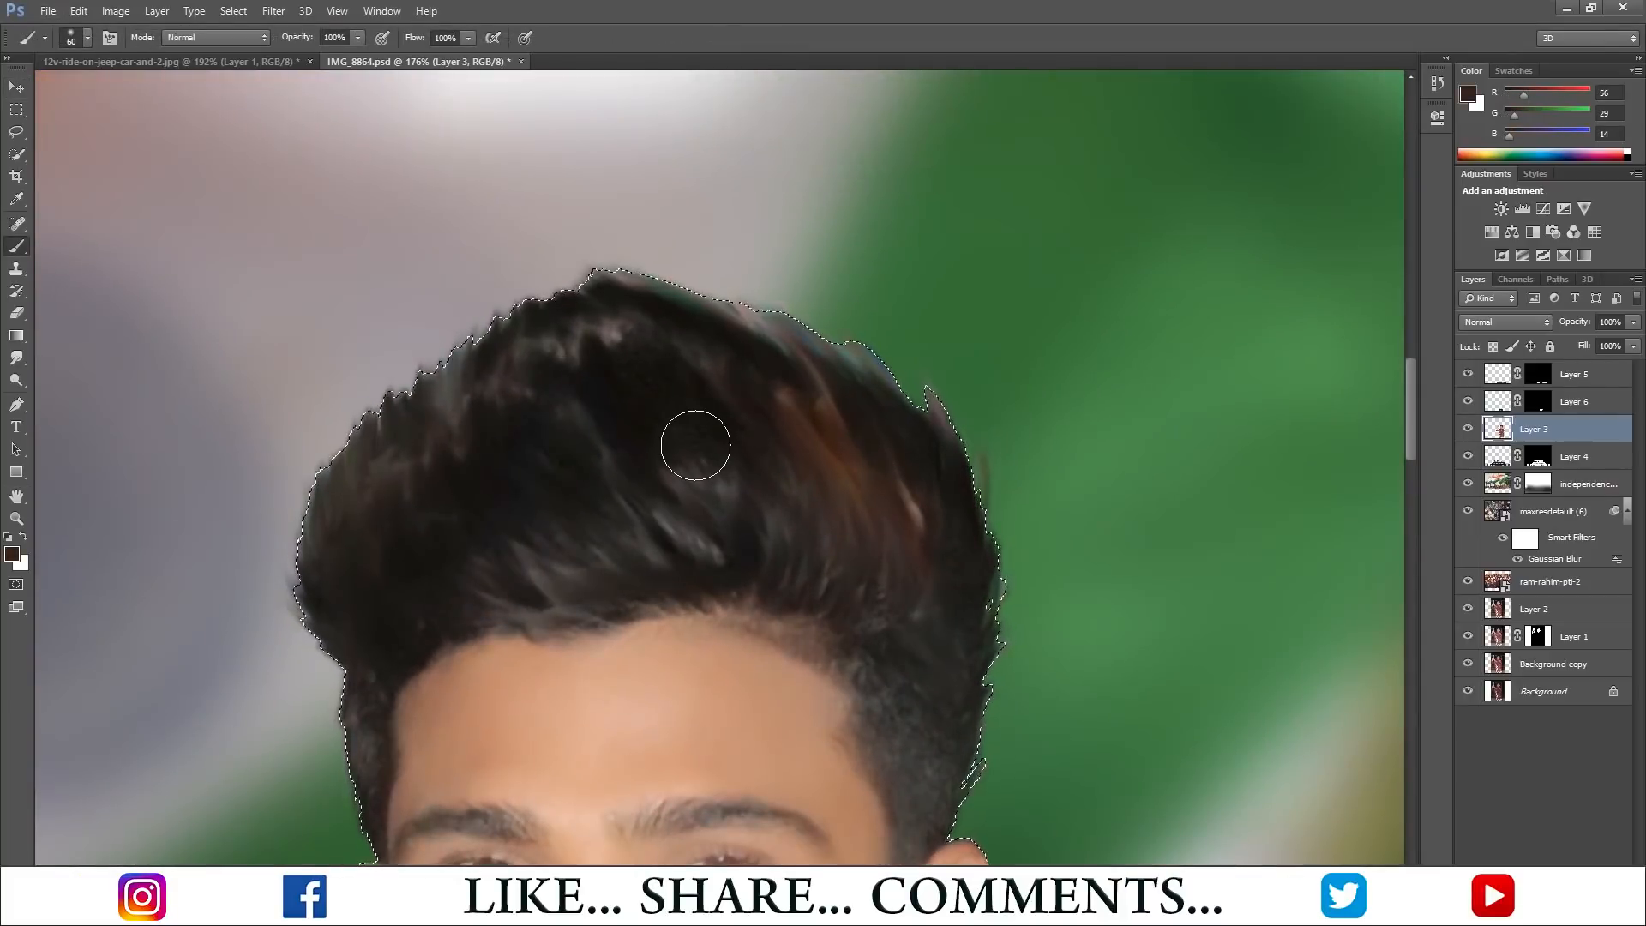
alt+click(695, 445)
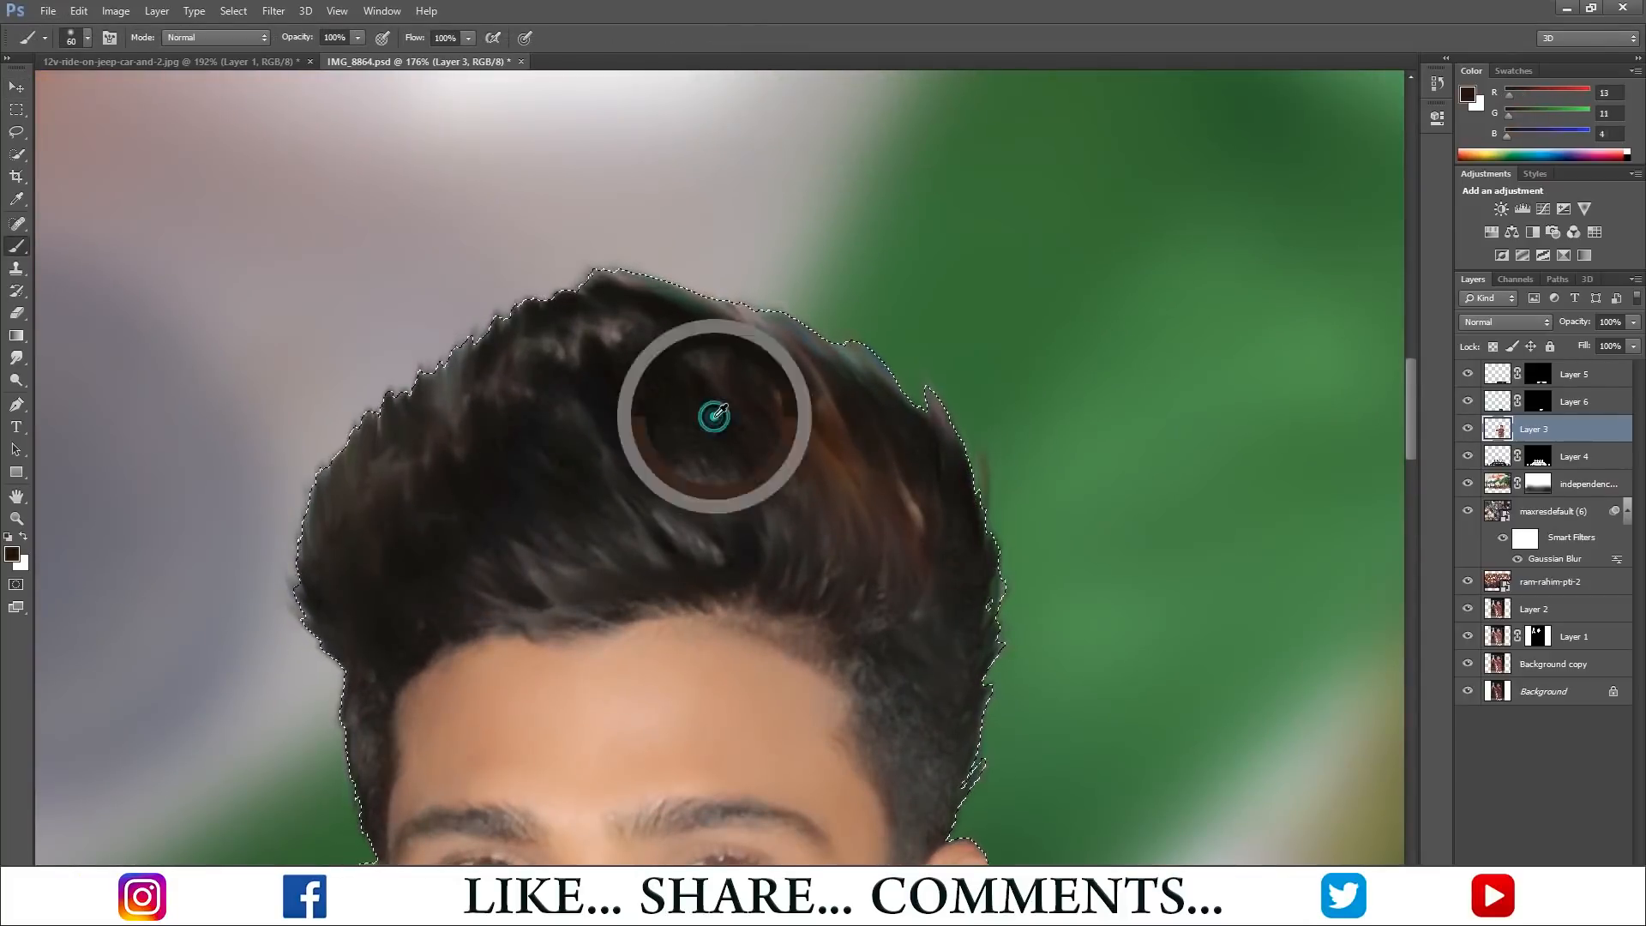
- Paint the discolored hair edges with the sampled dark color, using the brush in Color mode
click(216, 37)
click(234, 495)
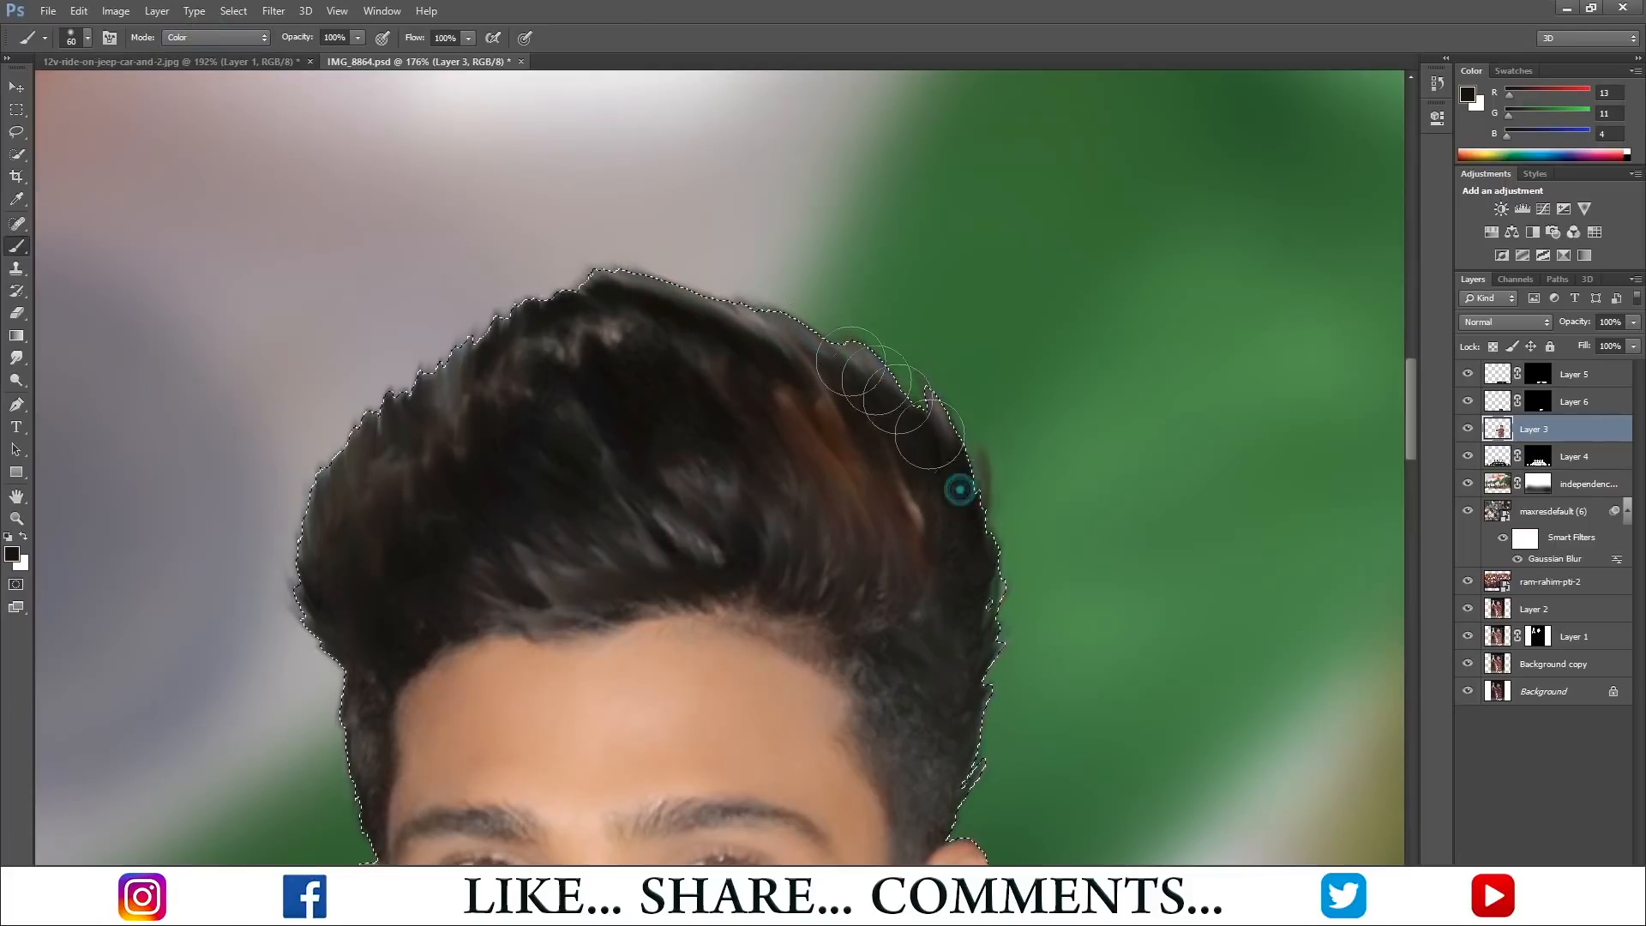
key(v)
key(ctrl+0)
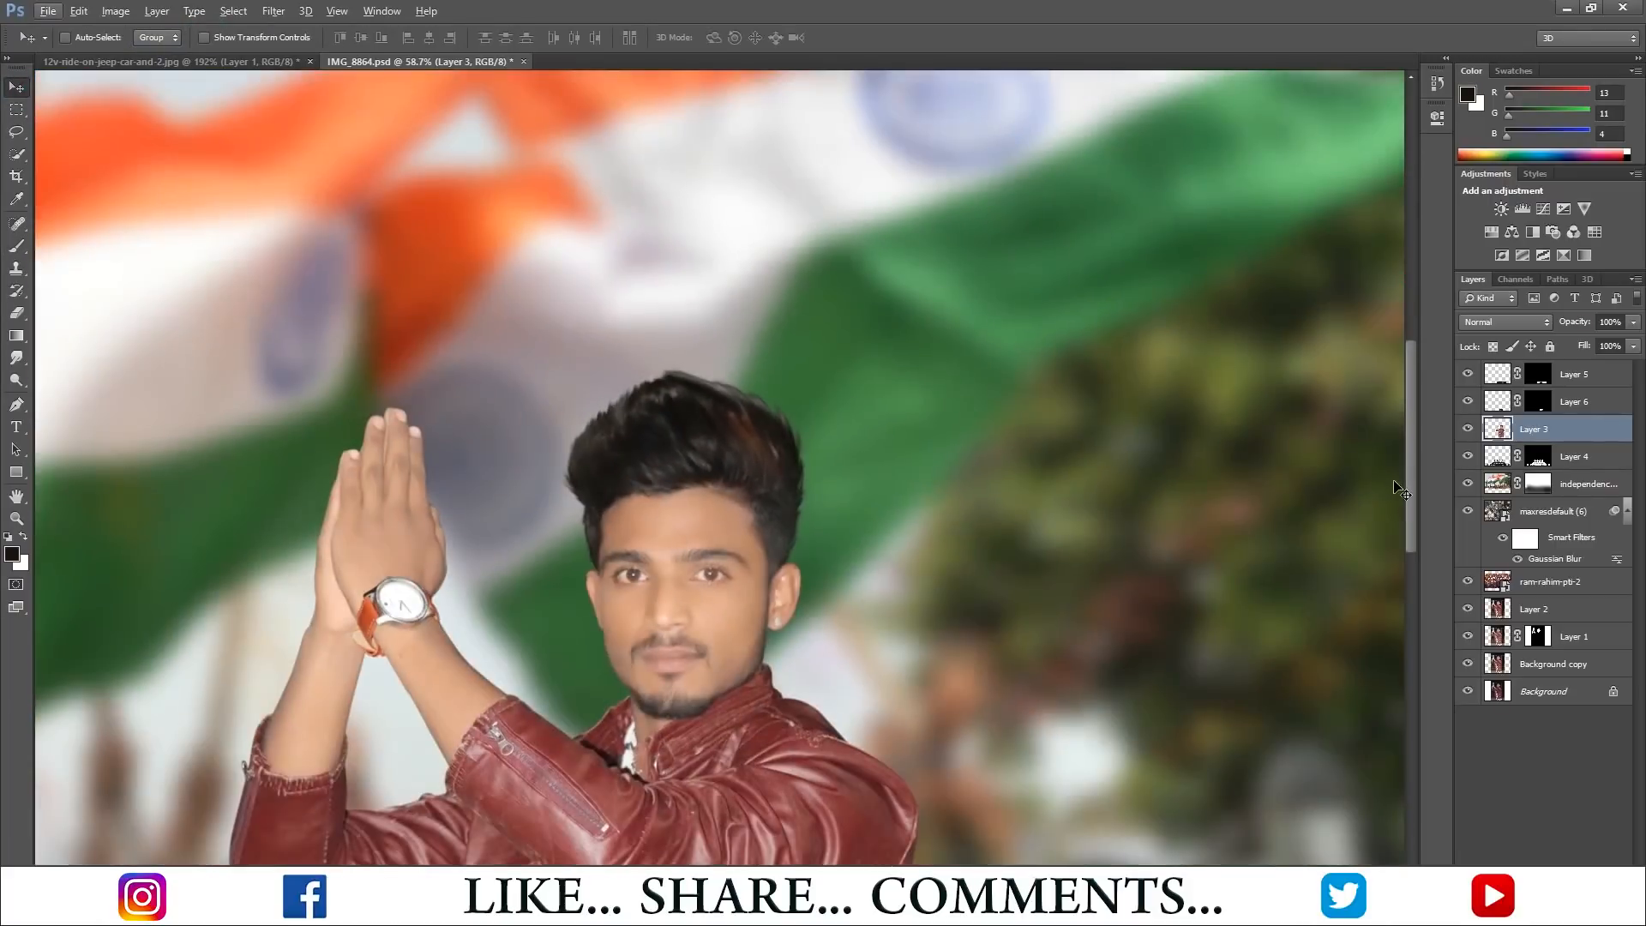
- Smudge fine strands along the hair's top and side edges with a size 3 brush at 55% strength
click(16, 357)
click(87, 37)
double_click(62, 174)
scroll(774, 431, up, 6)
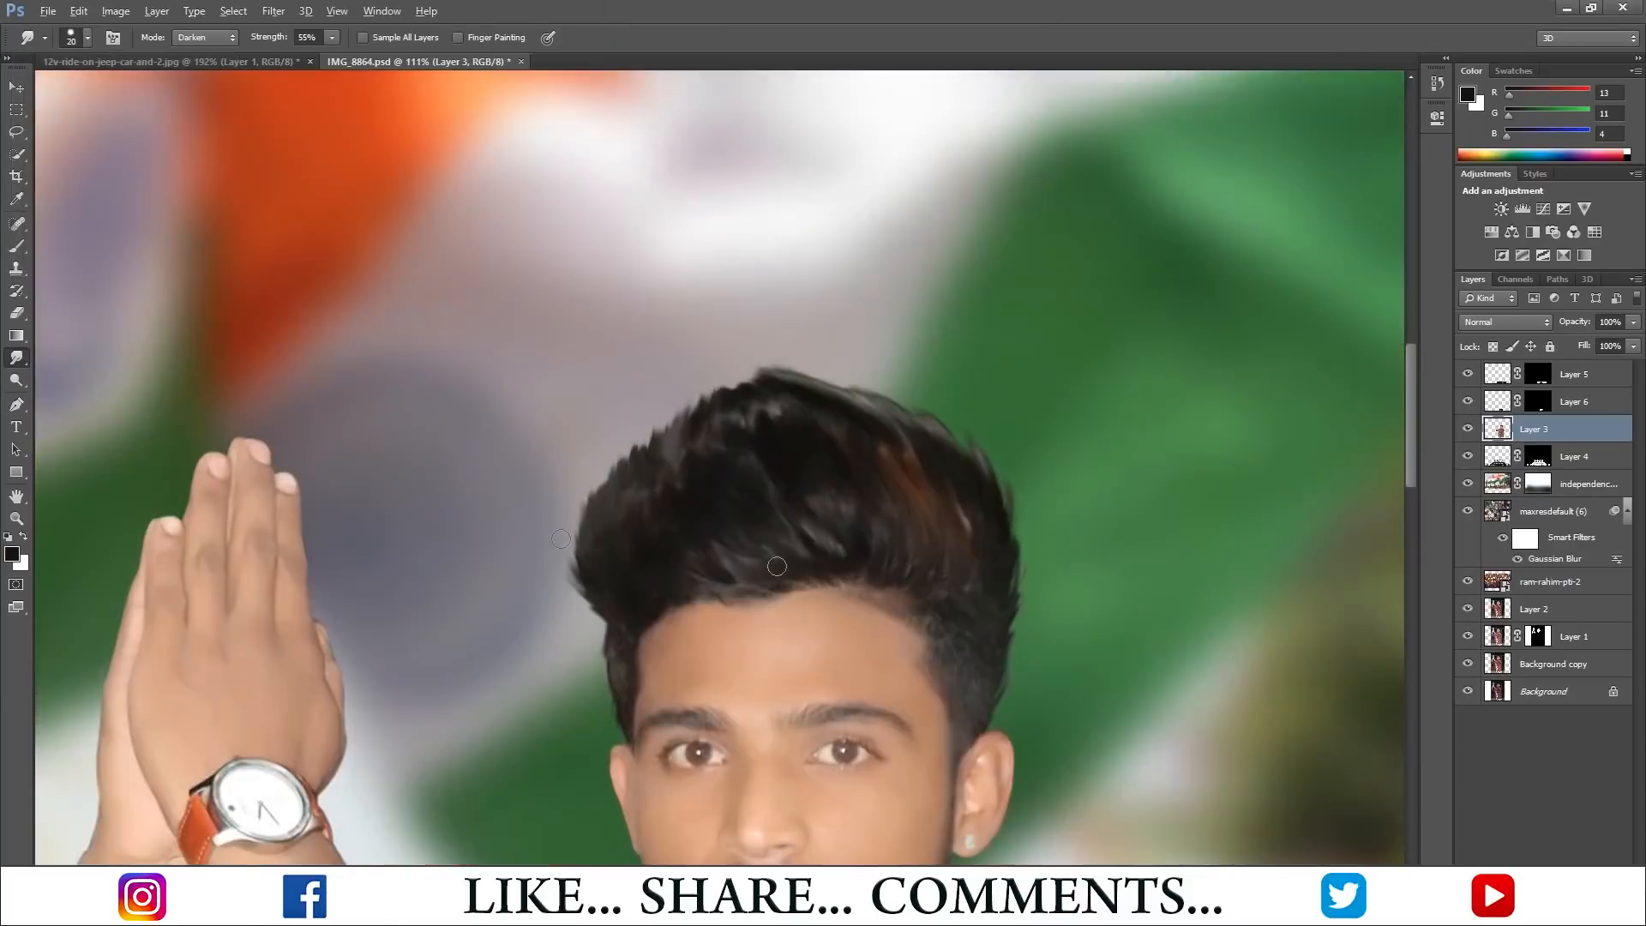
mouse_move(752, 339)
mouse_down()
mouse_move(785, 327)
mouse_move(858, 373)
mouse_up()
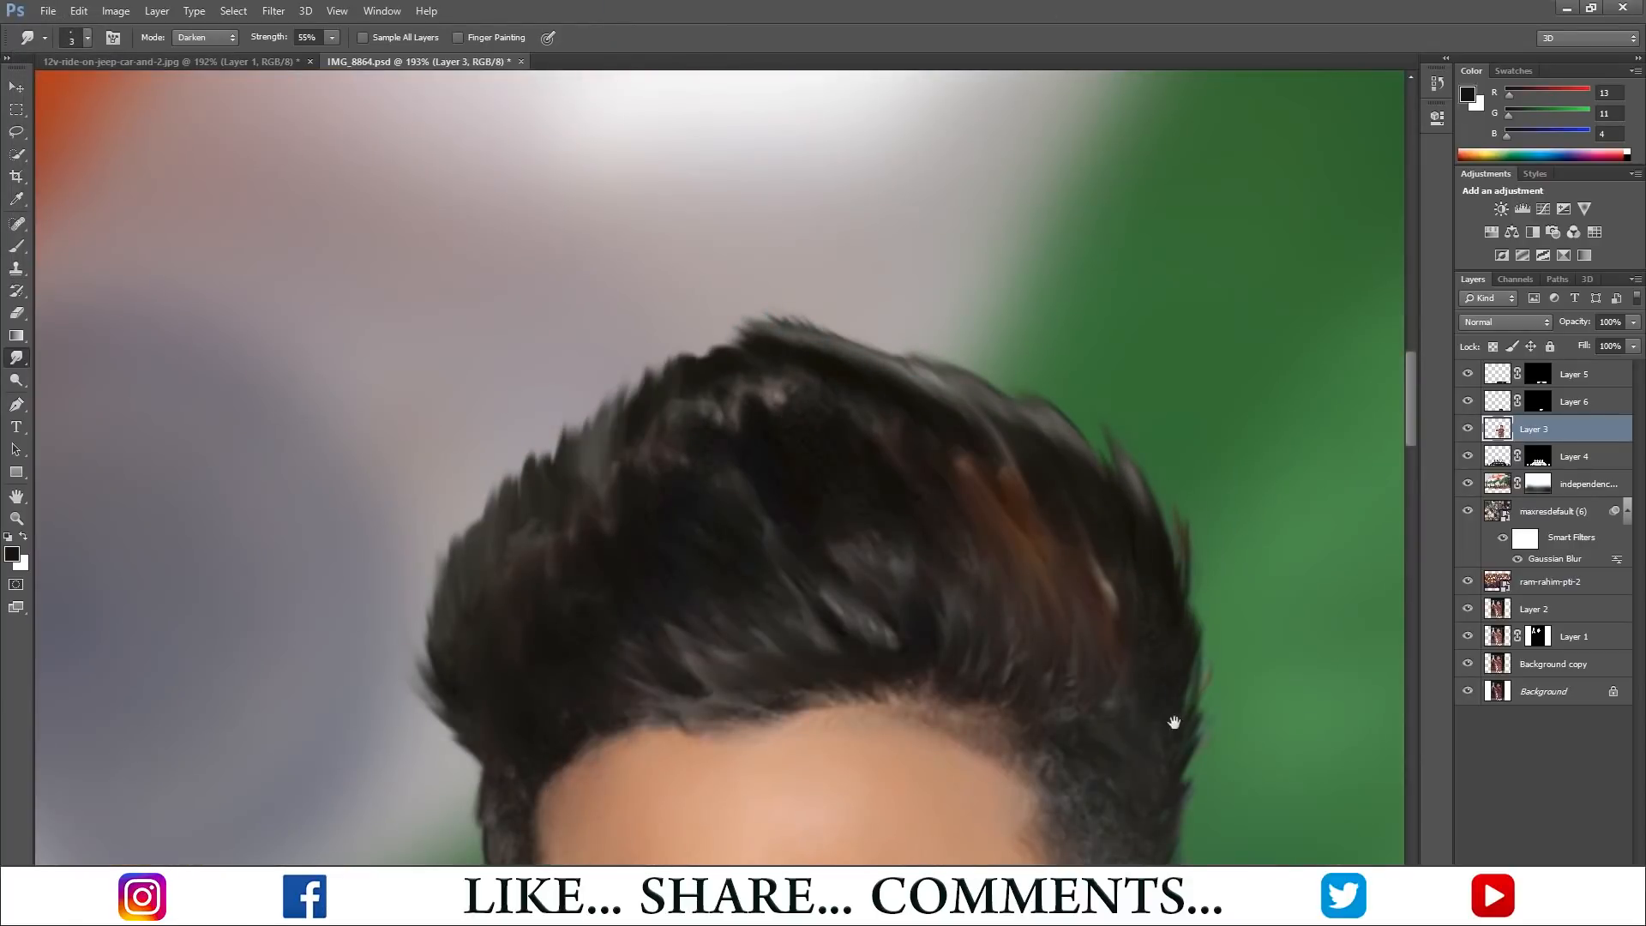
drag(1175, 723, 1123, 414)
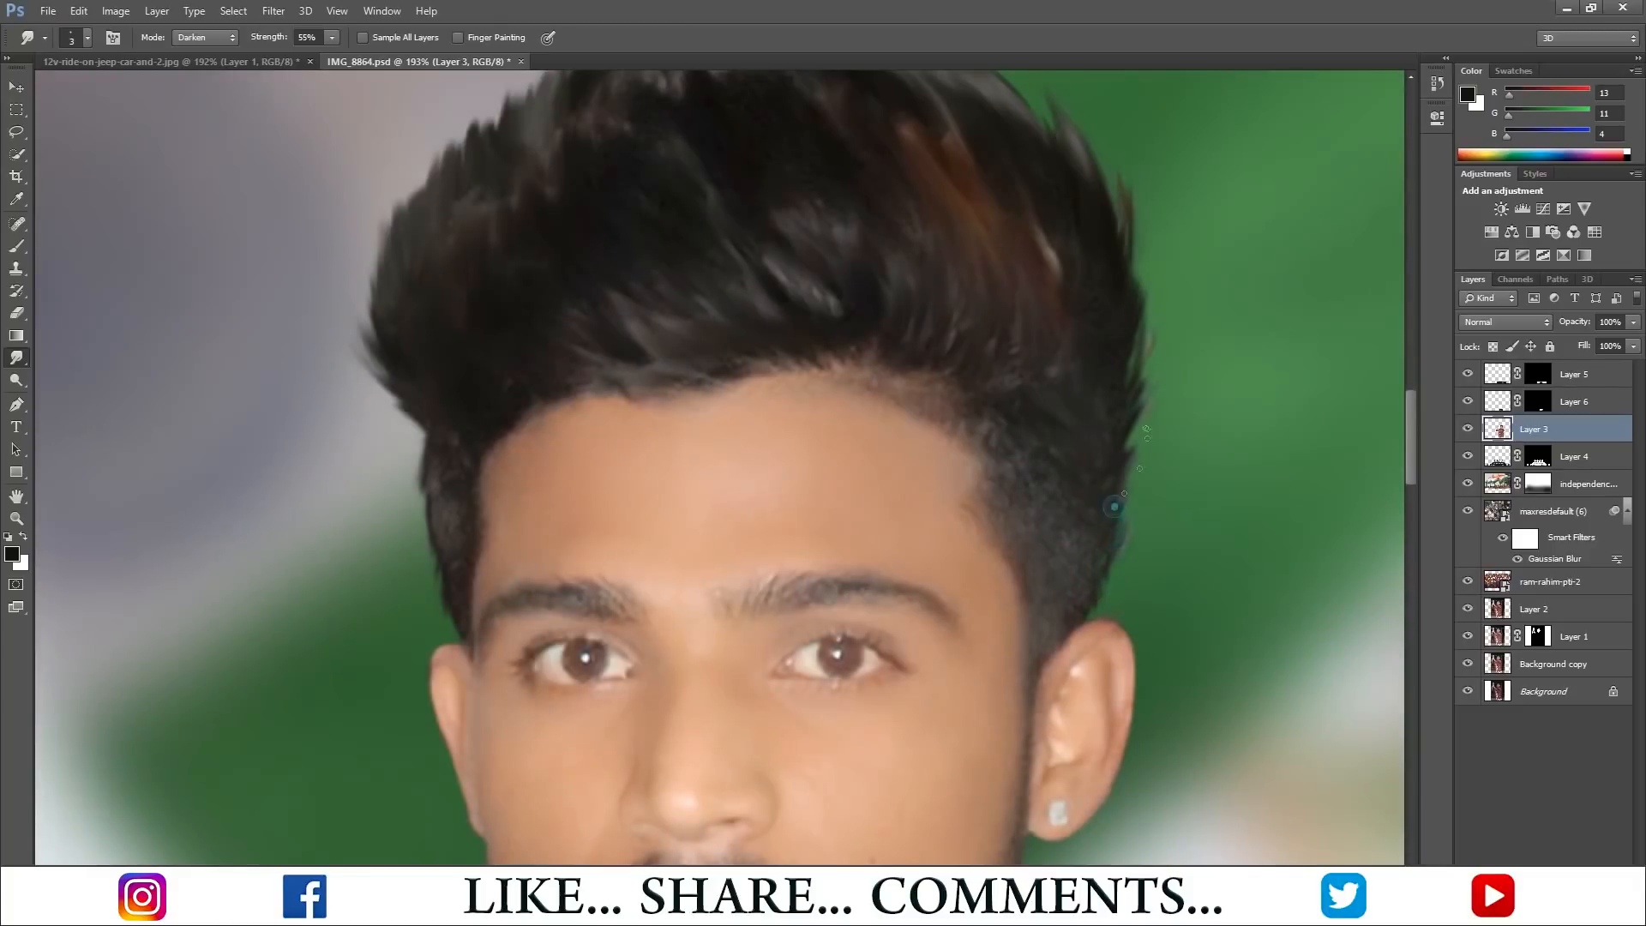
drag(1029, 388, 968, 276)
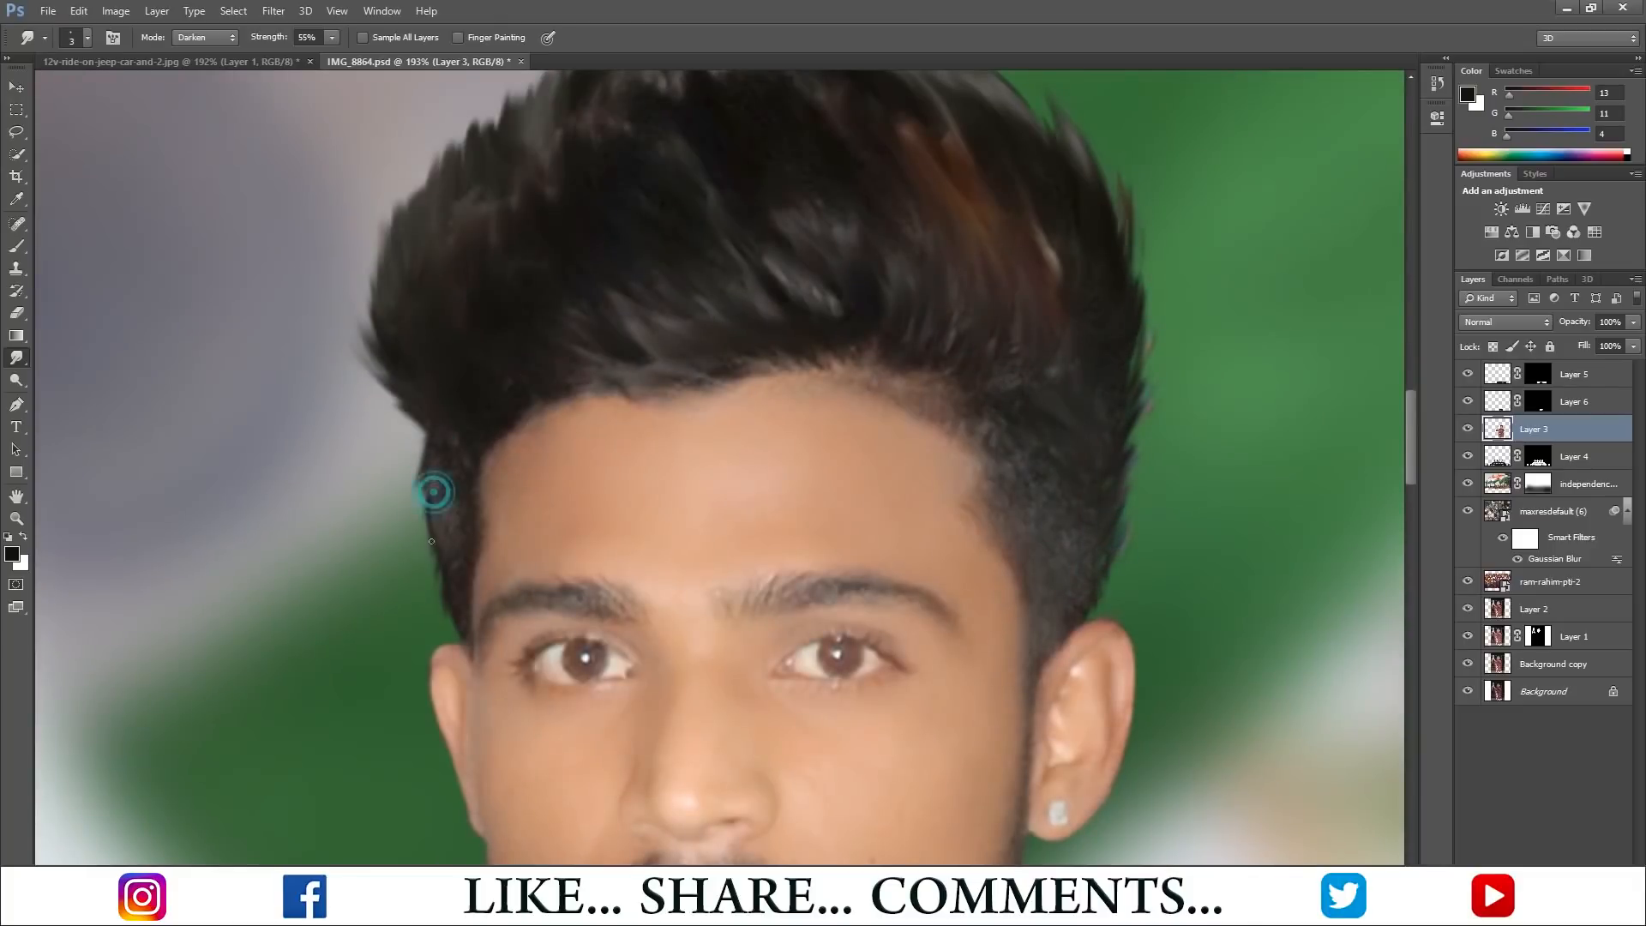
- Raise the smudge strength to 71% and pull fine strands along the hair edge on the raised-hands side
click(332, 39)
drag(333, 57, 346, 57)
key(bracketleft)
key(bracketleft)
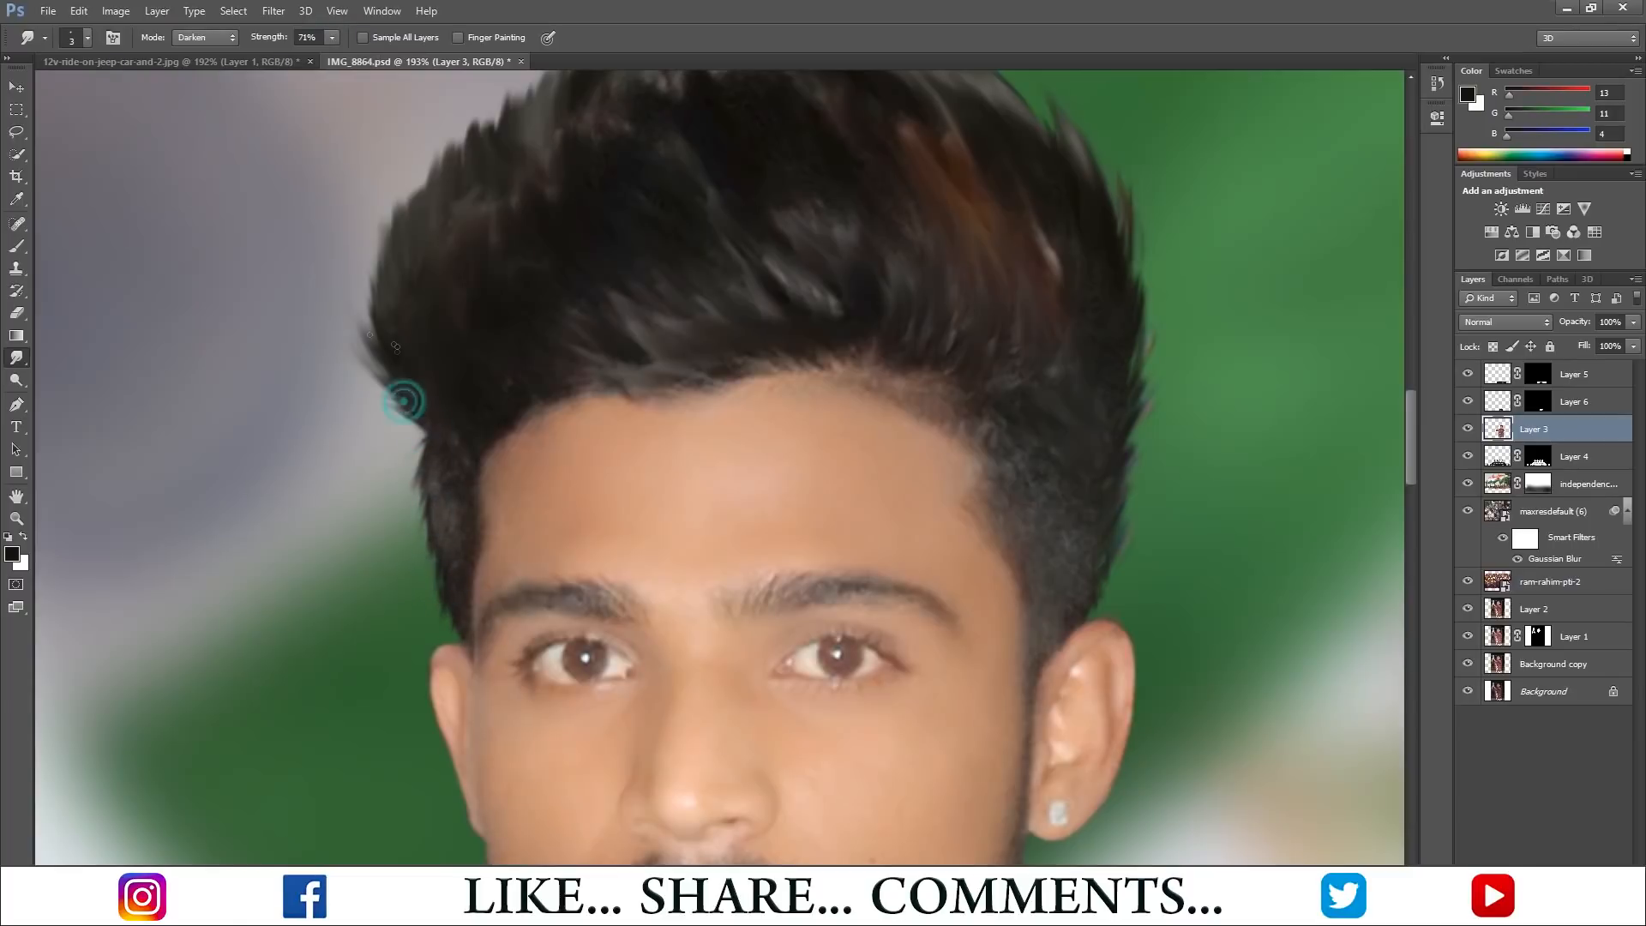
drag(420, 207, 473, 326)
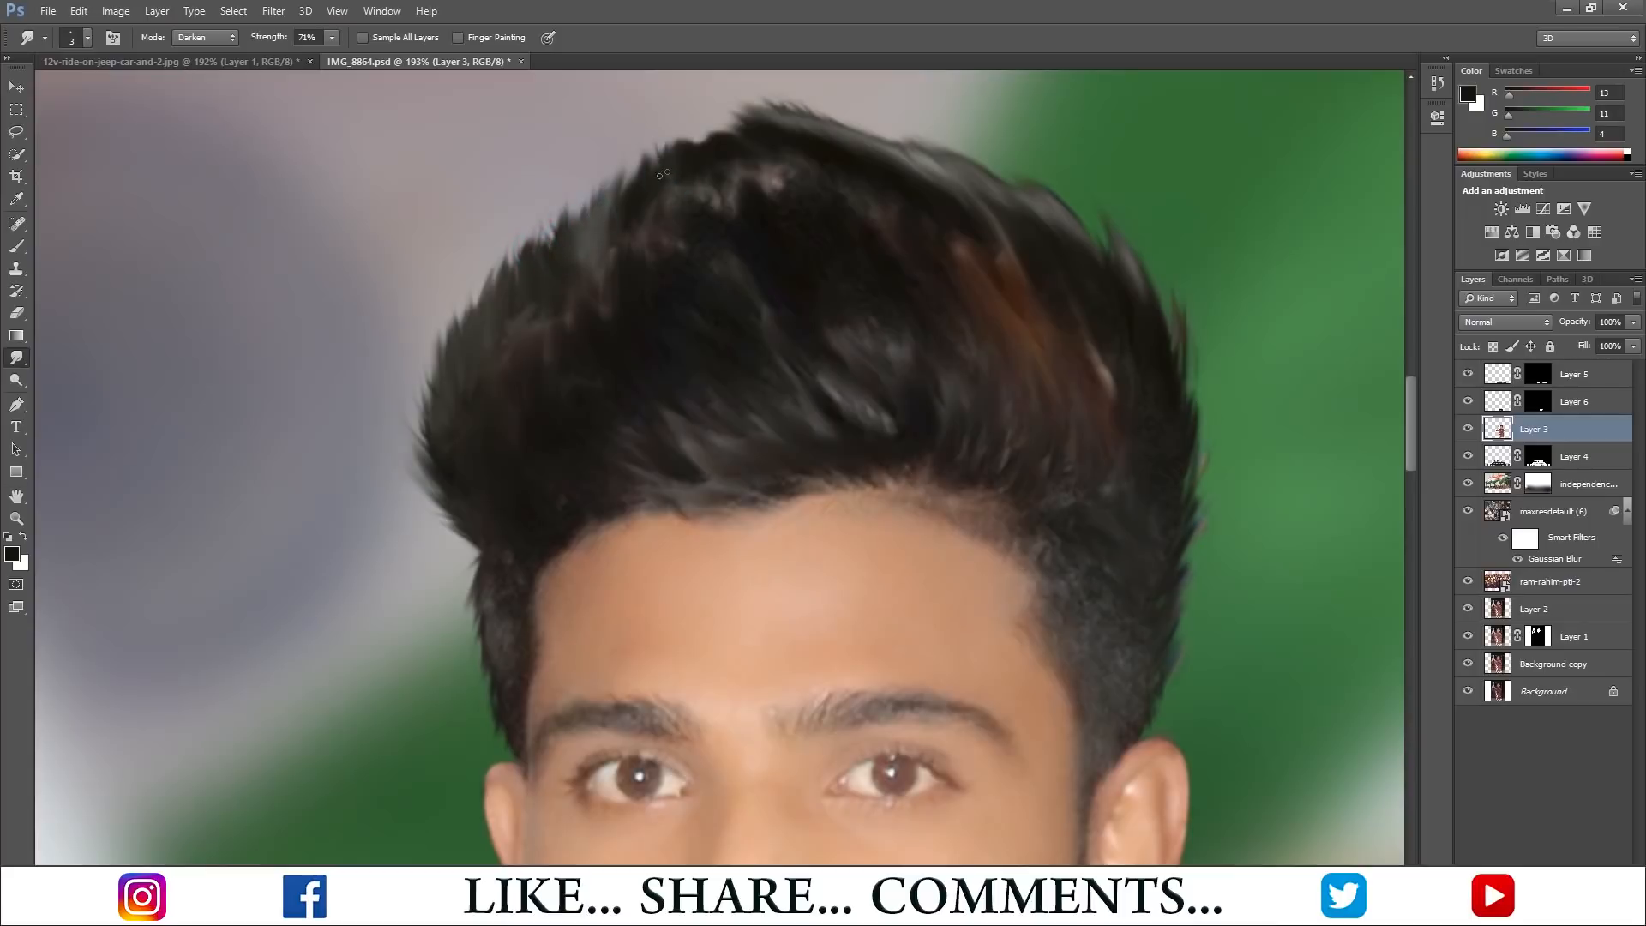
scroll(702, 145, down, 5)
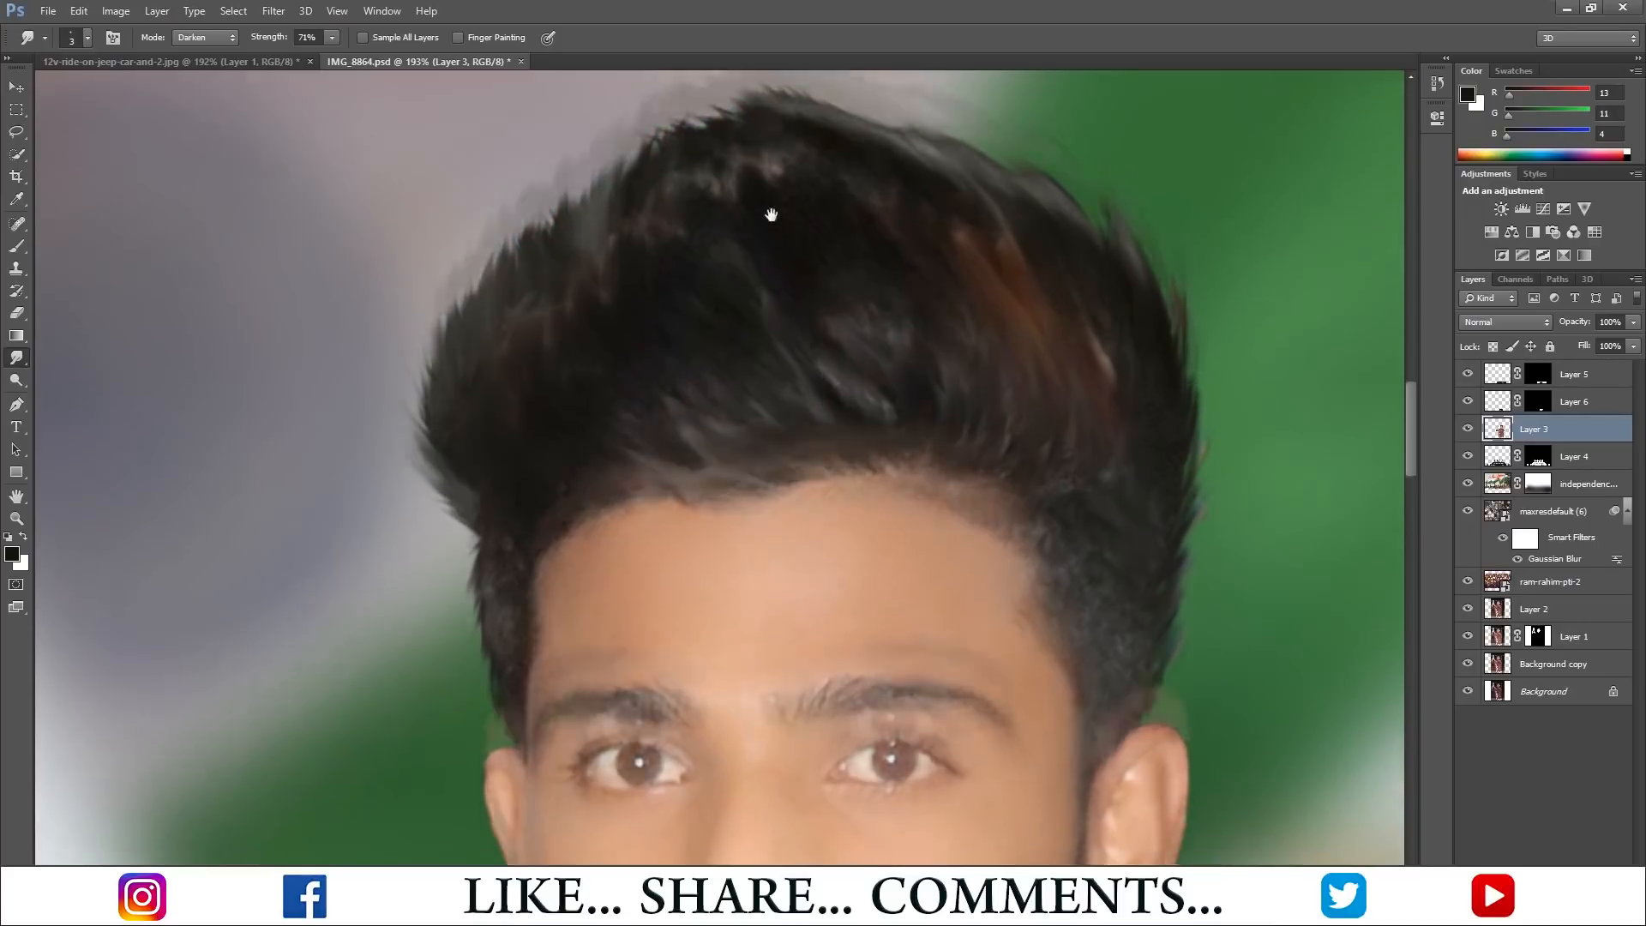
- Paint a quick mask over all the hair down to both sideburns and convert it into a selection
key(v)
key(b)
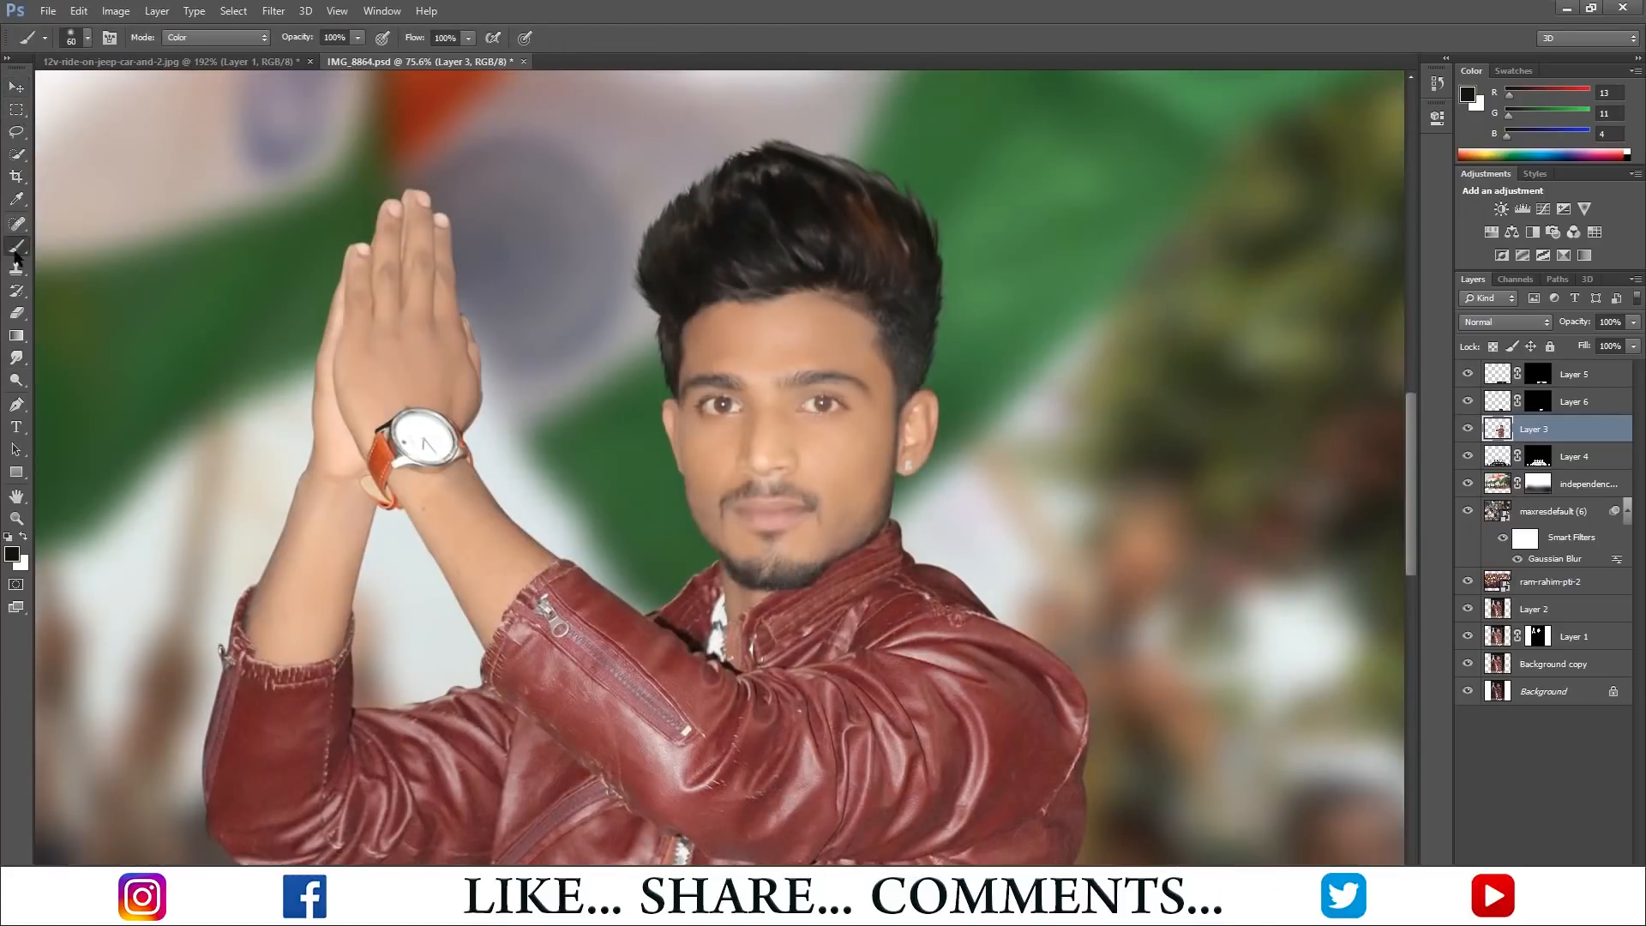
key(q)
mouse_move(785, 268)
mouse_down()
mouse_move(696, 271)
mouse_move(662, 378)
mouse_move(742, 167)
mouse_move(720, 274)
mouse_move(863, 298)
mouse_move(917, 258)
mouse_move(836, 154)
mouse_move(827, 244)
mouse_move(901, 295)
mouse_up()
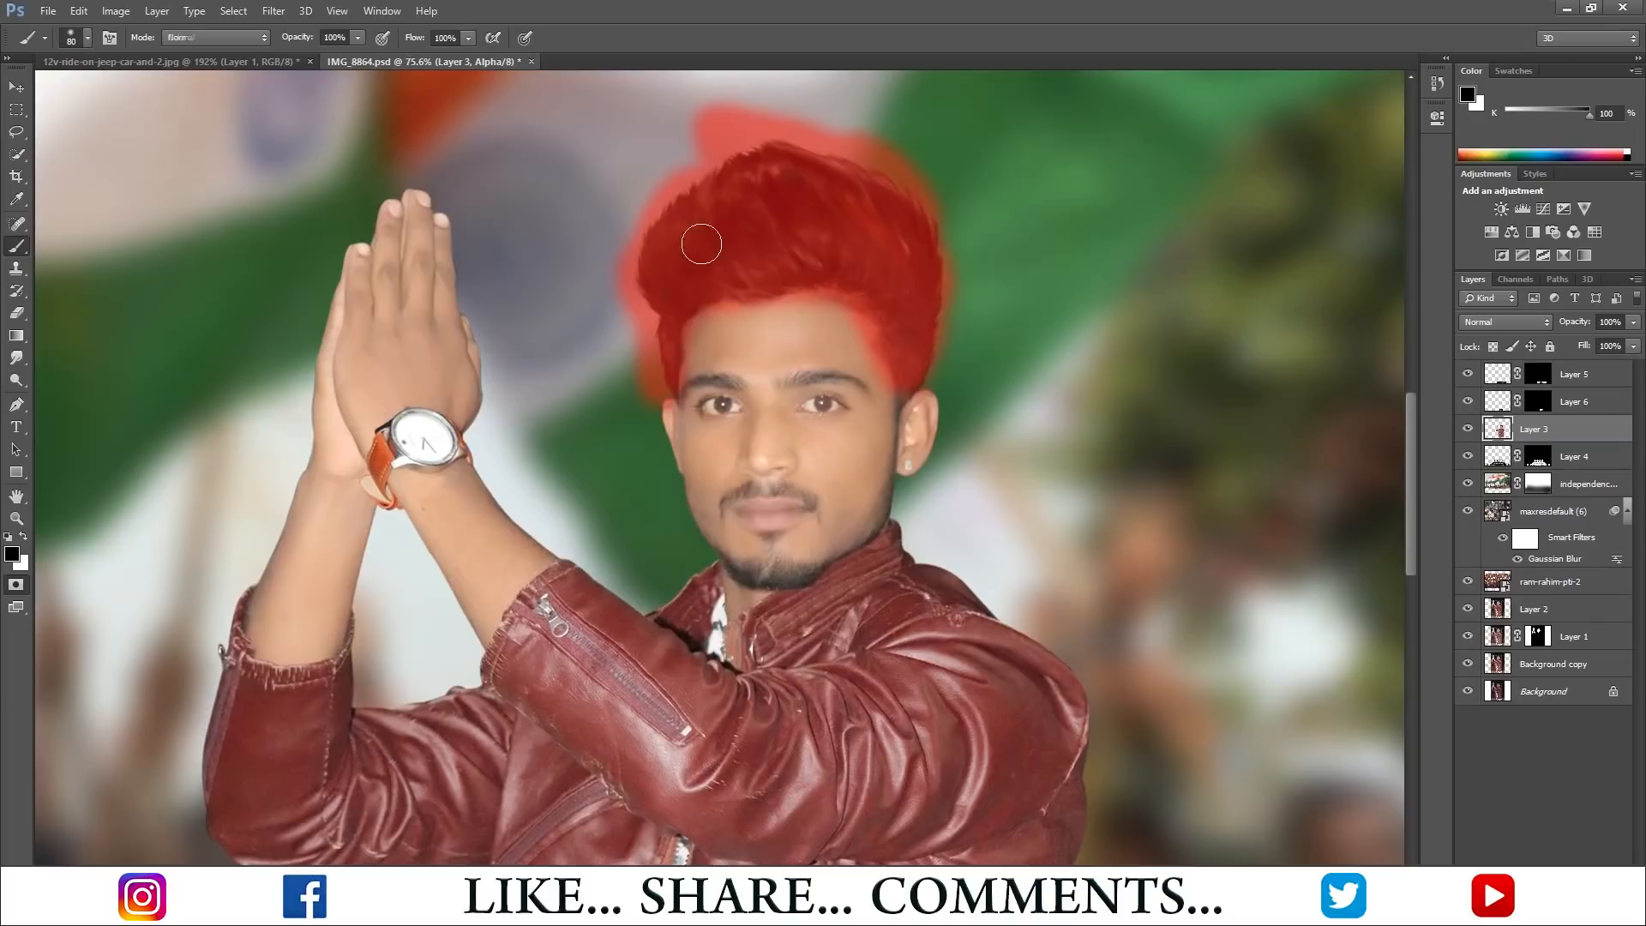
key(q)
click(274, 10)
click(343, 146)
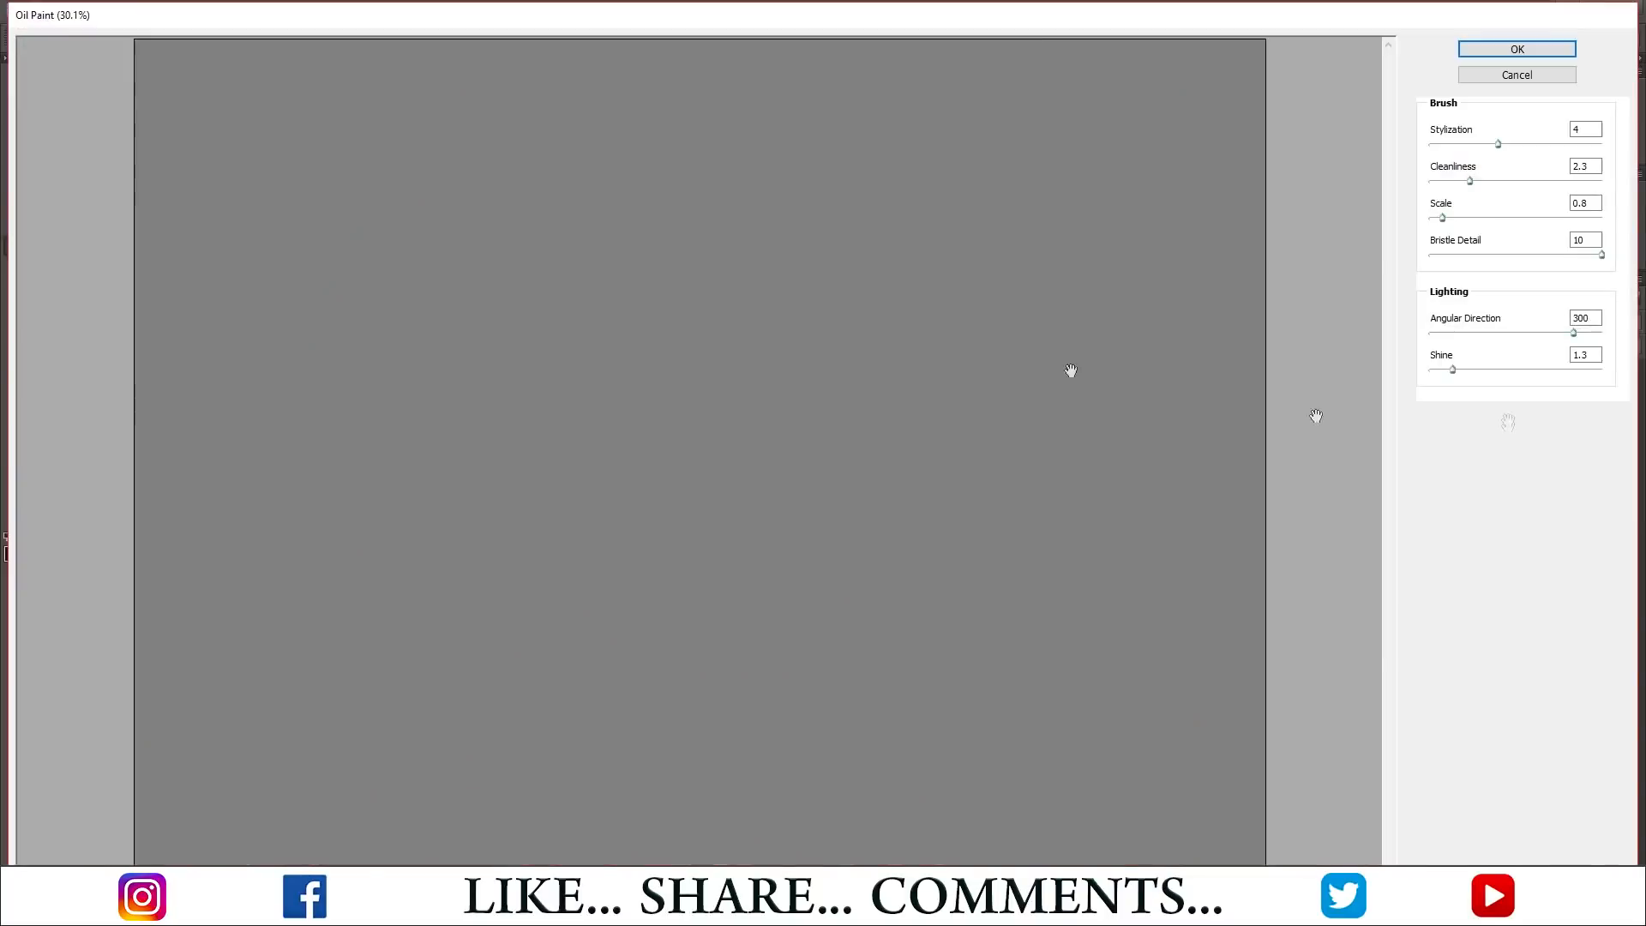
click(1543, 74)
key(q)
key(q)
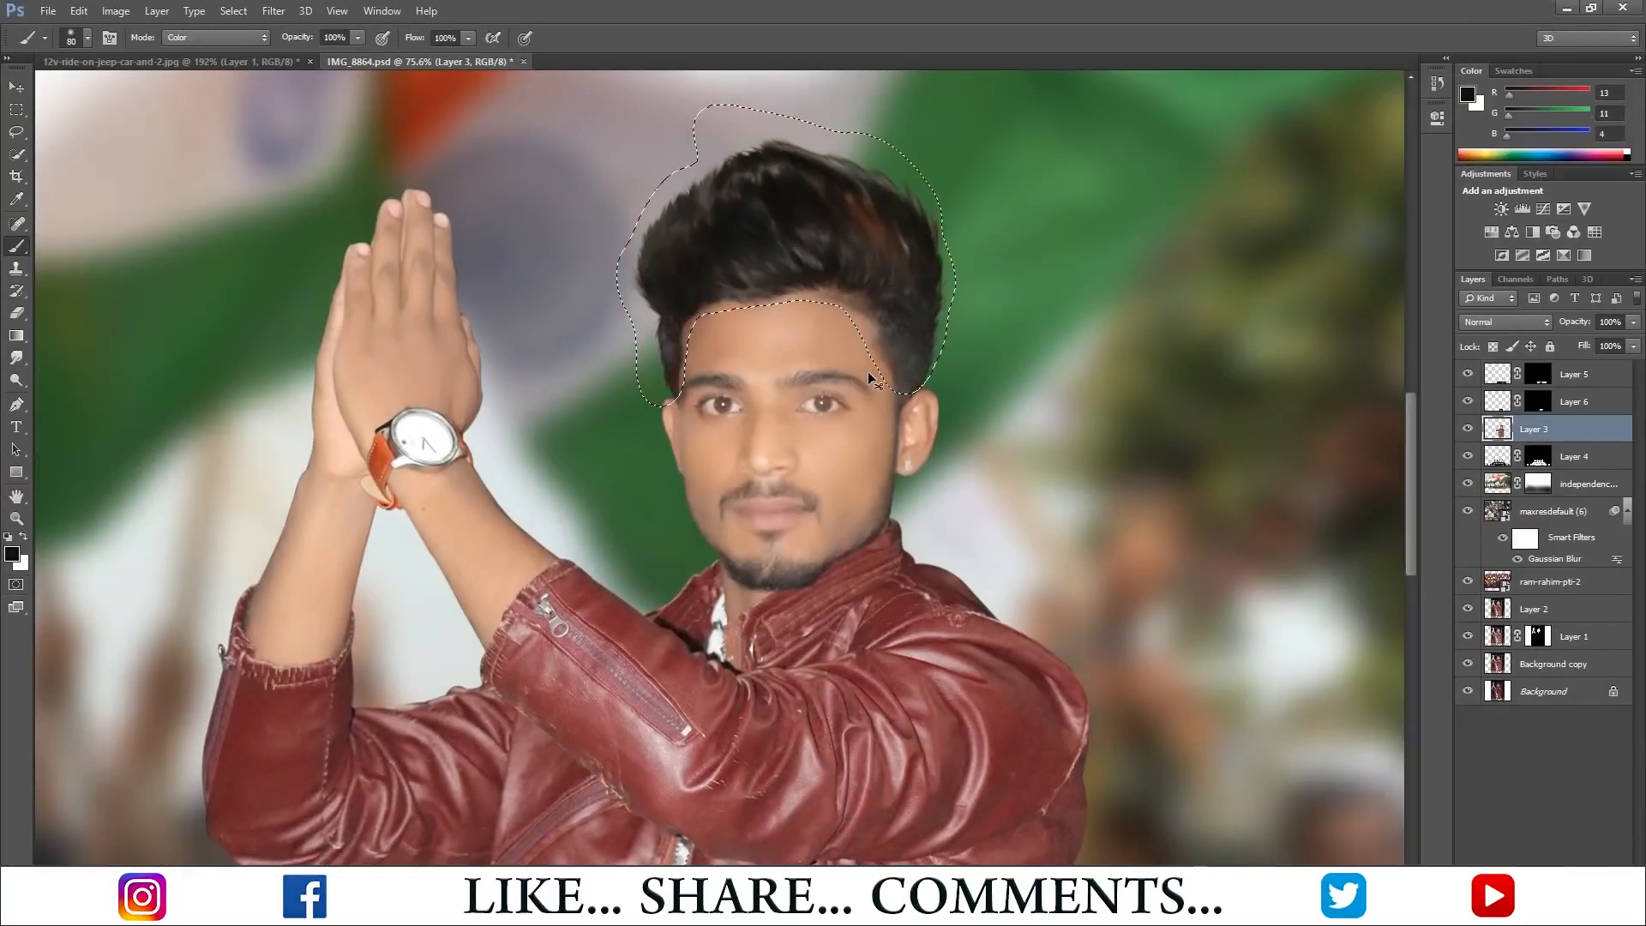
- Copy the selected hair to a new layer and open it in the Oil Paint filter with a 100% preview
key(ctrl+j)
click(274, 10)
click(343, 147)
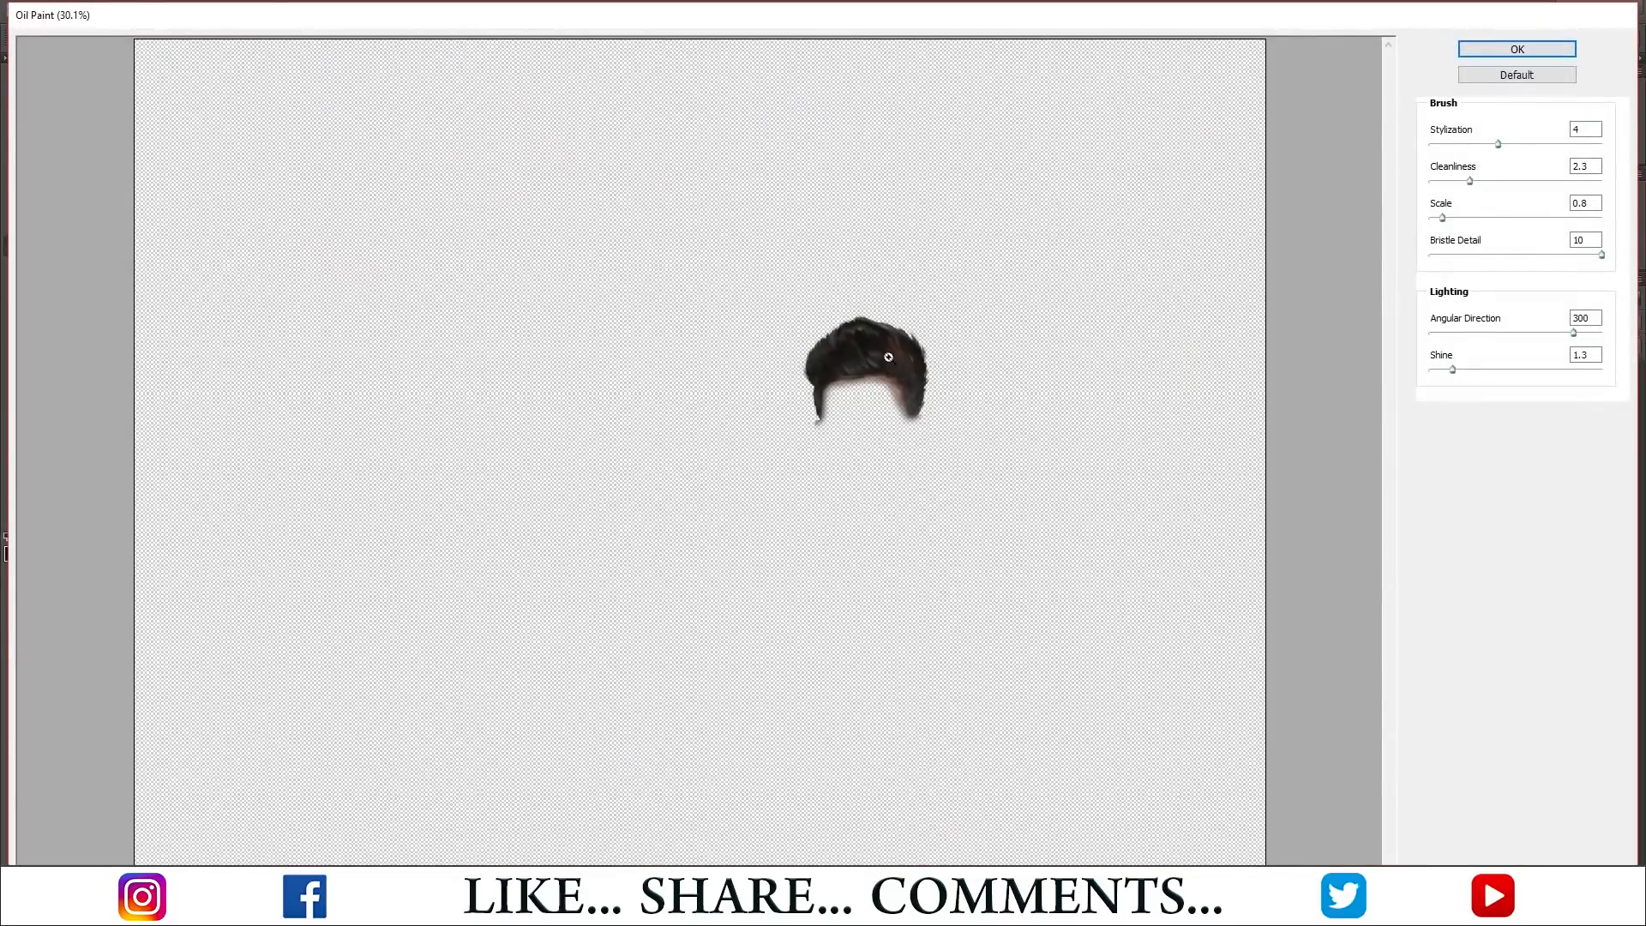
ctrl+click(888, 356)
ctrl+click(888, 357)
ctrl+click(888, 356)
ctrl+click(892, 358)
drag(185, 655, 958, 375)
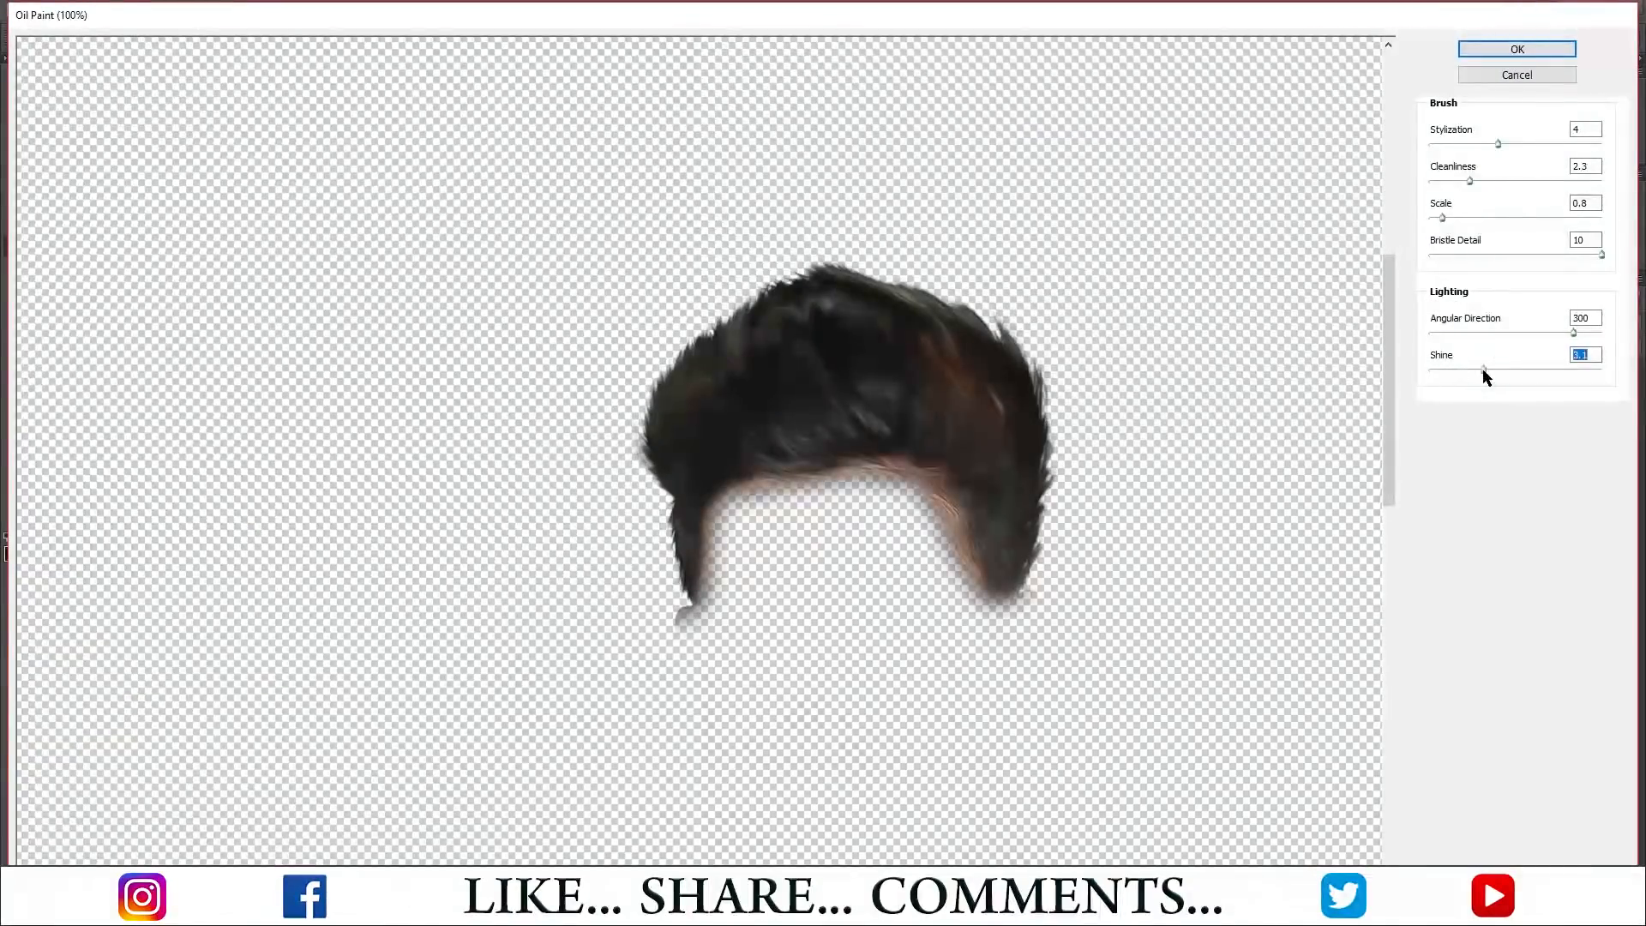
- Apply Oil Paint to the hair with stylization 7.67, increased cleanliness, scale 5.59 and shine 1
click(1449, 370)
drag(1449, 221, 1525, 220)
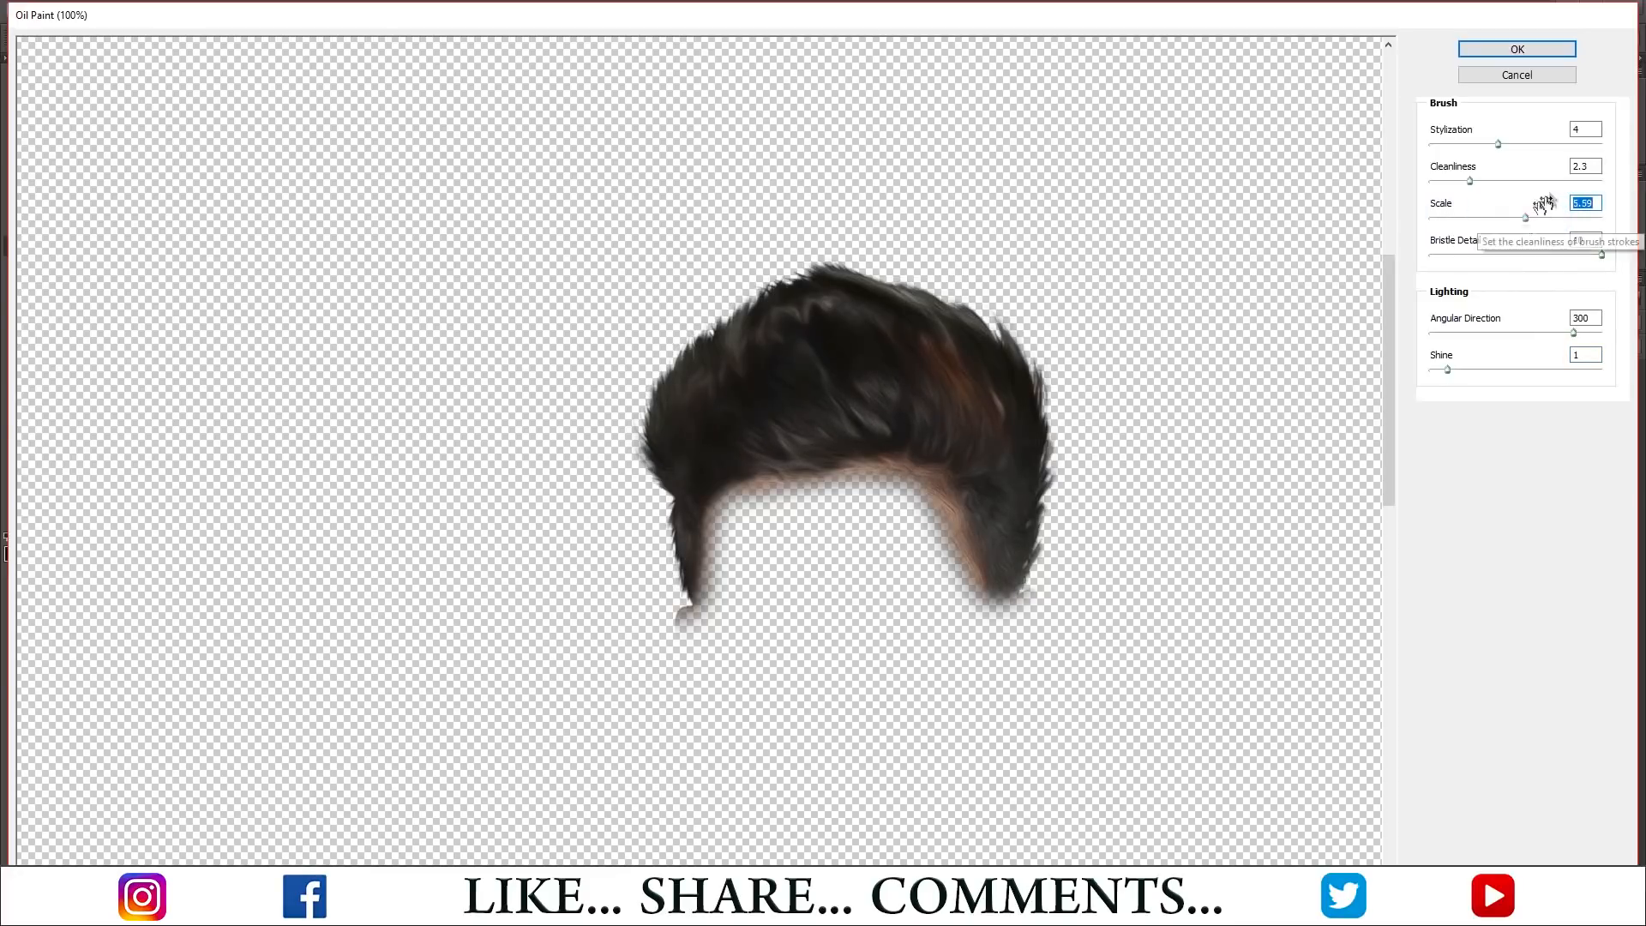
click(1554, 181)
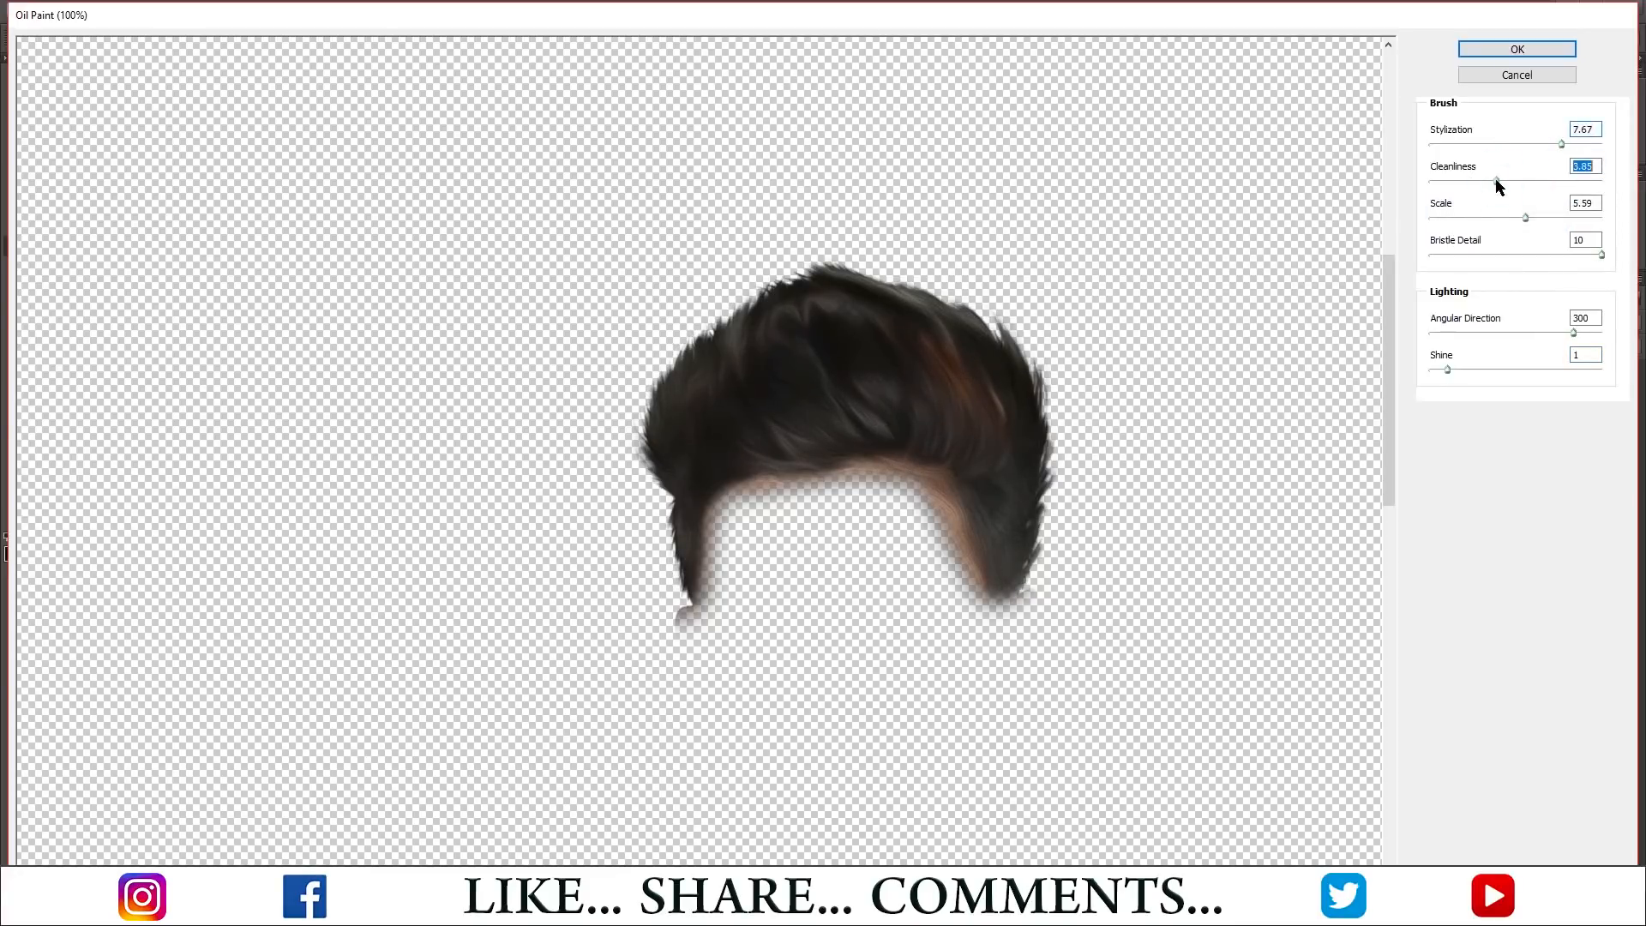
drag(1497, 181, 1536, 180)
click(1446, 370)
key(Return)
- Sharpen the oil-painted hair layer in the Camera Raw filter with a sharpening amount of 39
scroll(771, 317, up, 4)
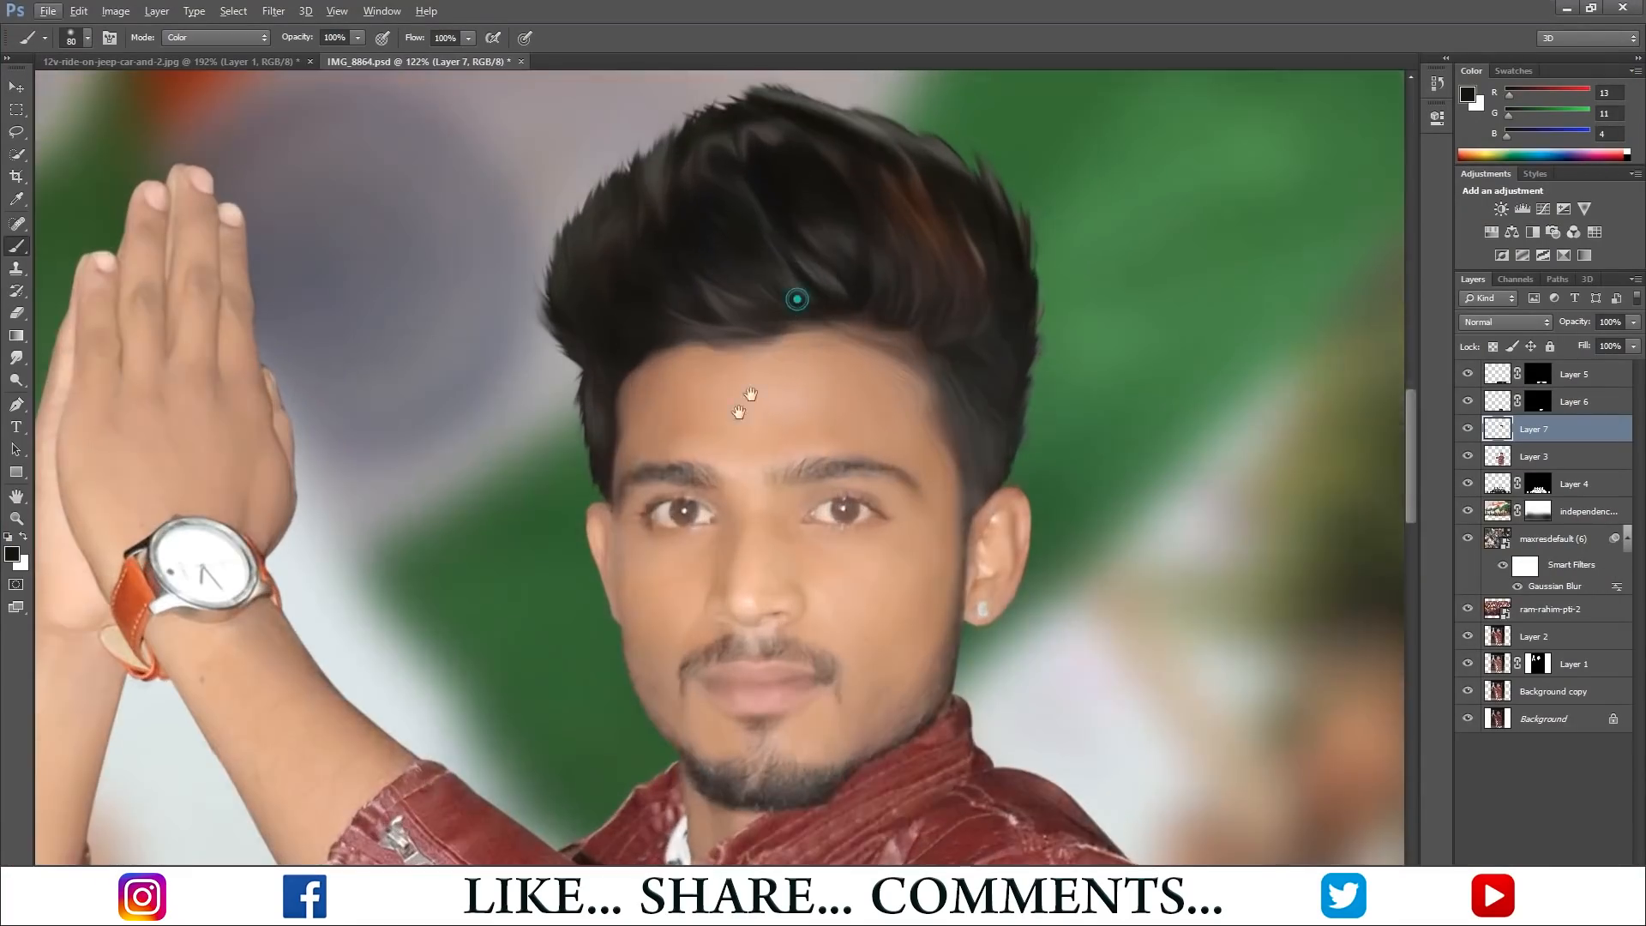
scroll(742, 361, down, 4)
scroll(744, 348, up, 6)
scroll(772, 336, down, 16)
scroll(776, 336, up, 2)
key(v)
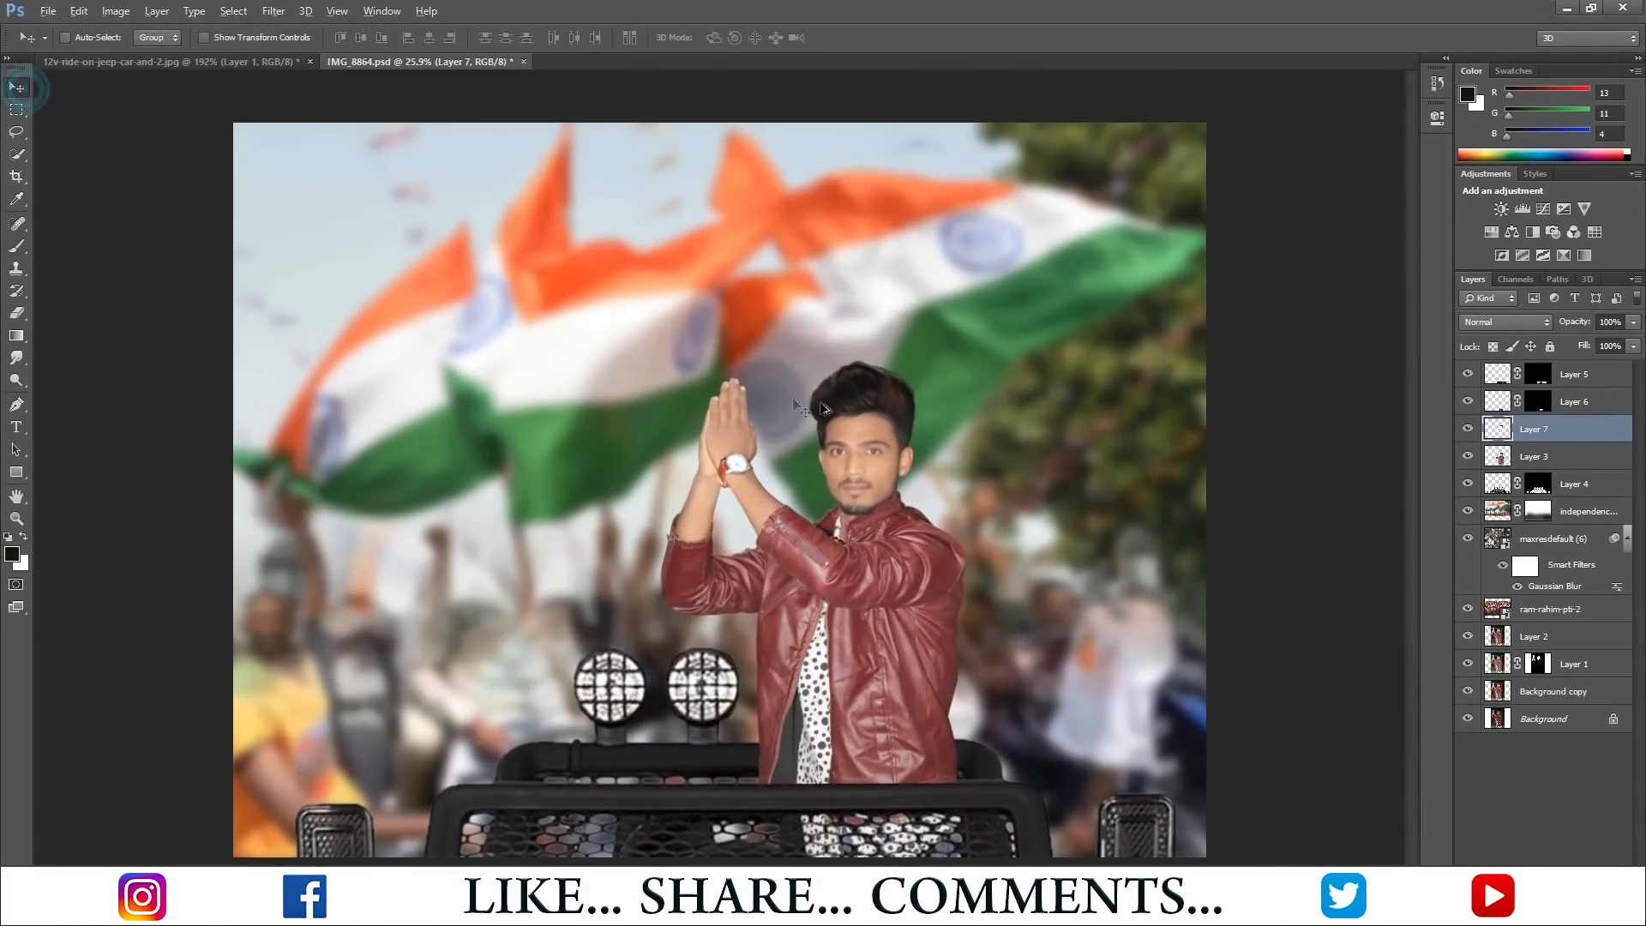
scroll(832, 409, down, 2)
scroll(846, 415, up, 3)
scroll(845, 415, down, 3)
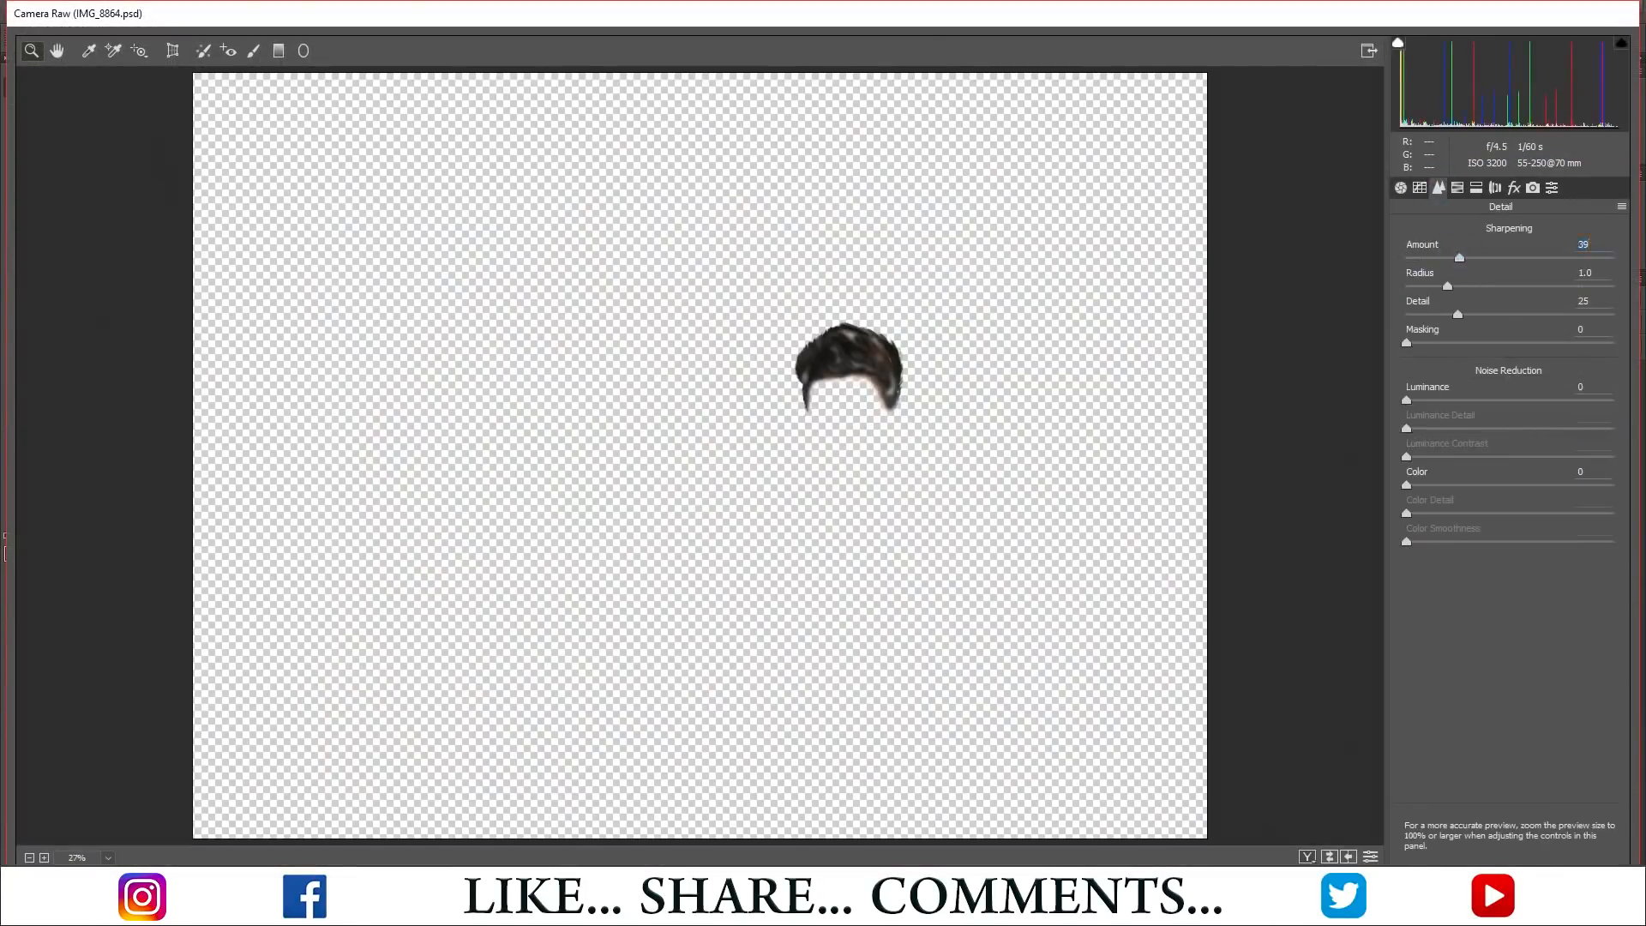
click(1595, 888)
scroll(868, 427, up, 5)
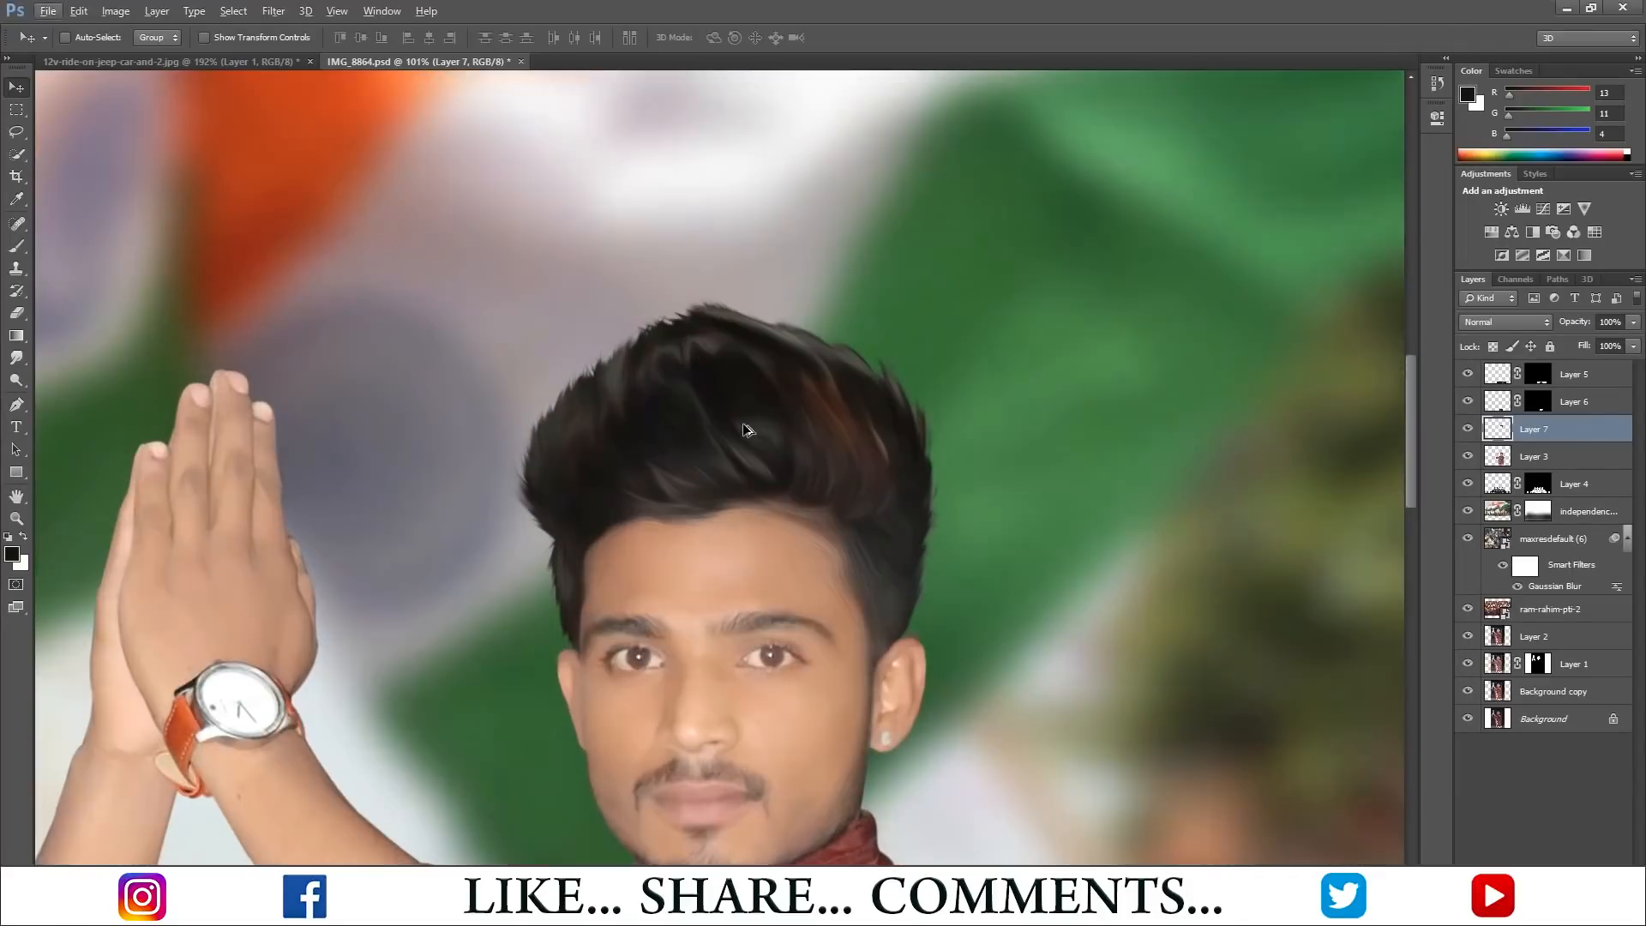
- Add a mask to Layer 7, blend the hair with a black brush at 41% opacity, and compare the layer hidden and shown
click(1525, 883)
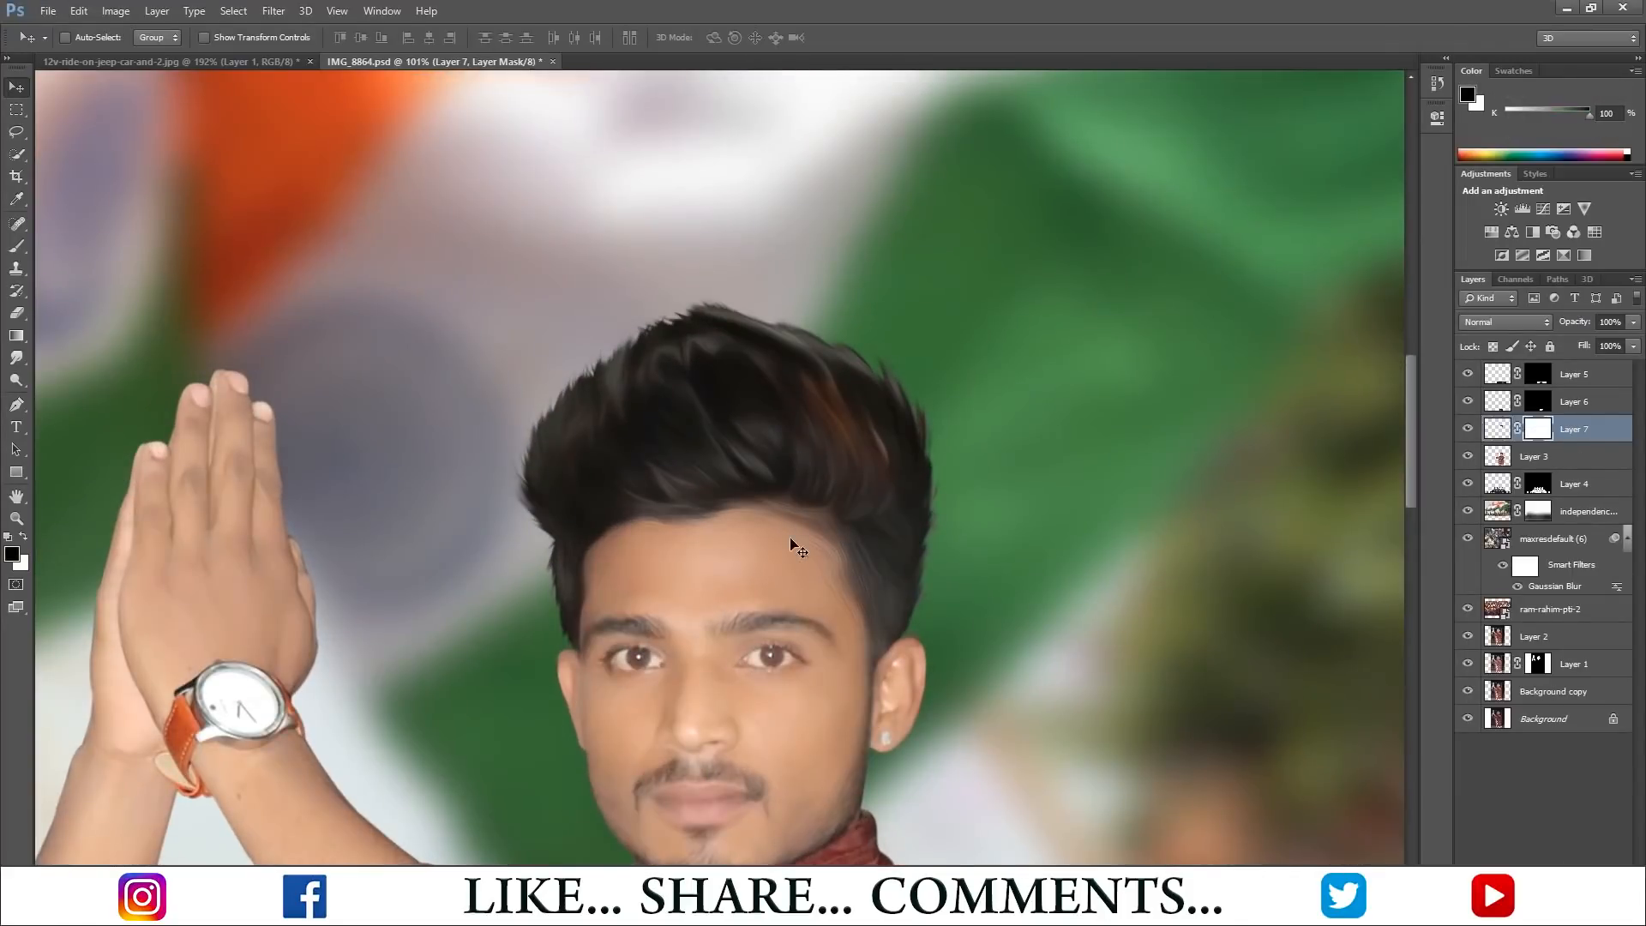
key(b)
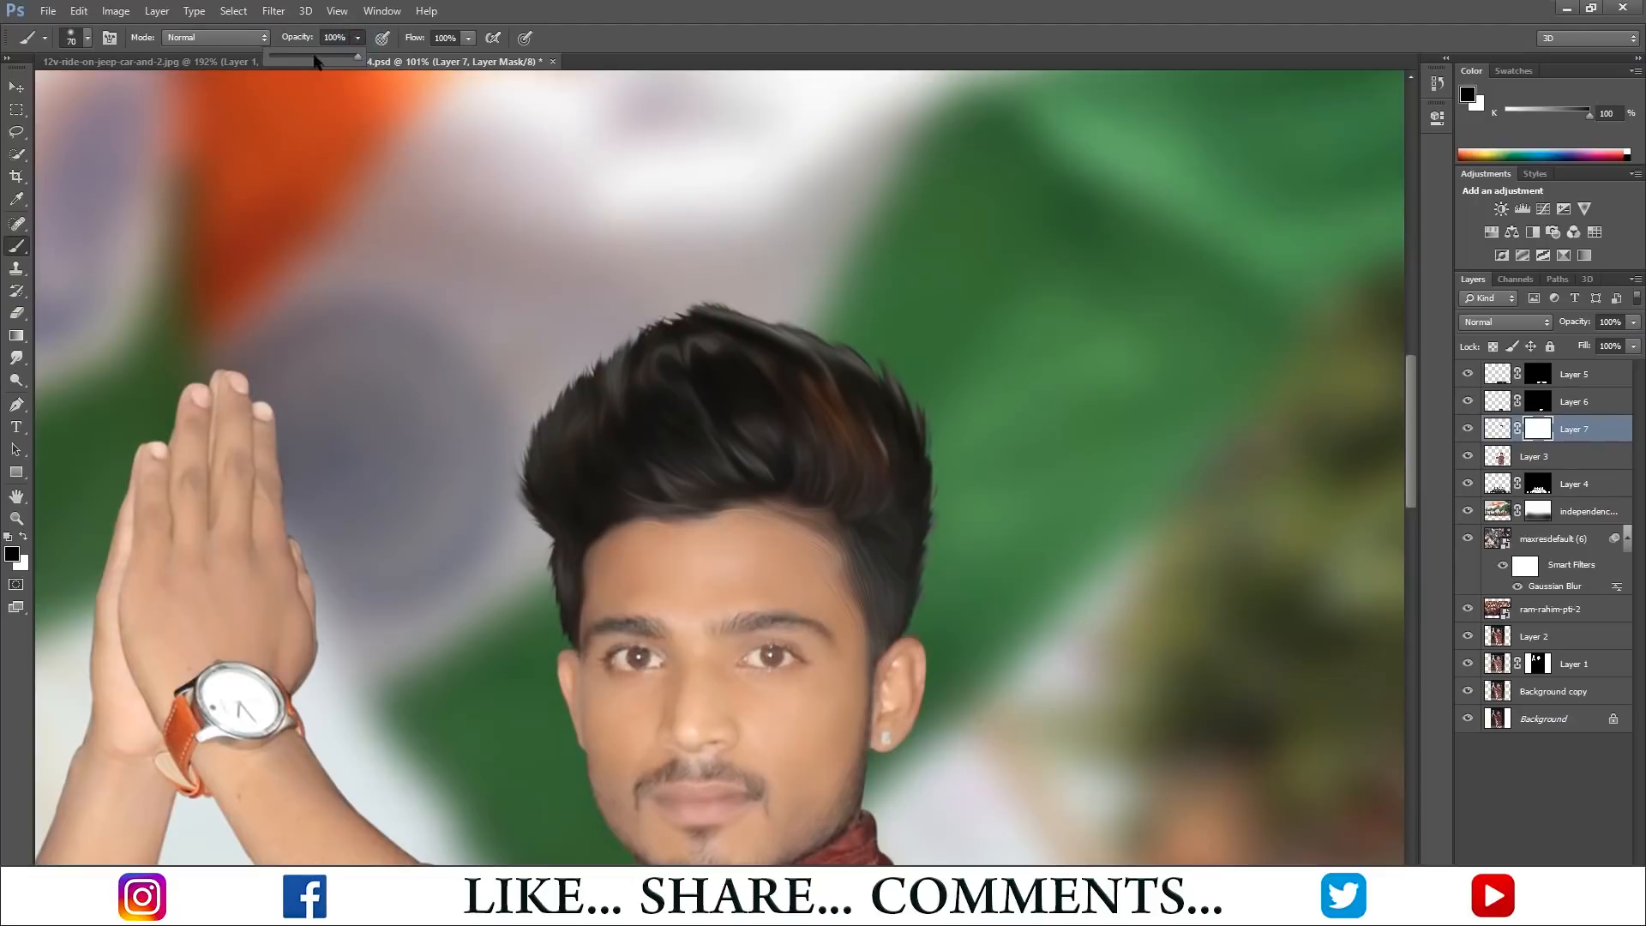
drag(307, 59, 300, 58)
key(v)
click(1469, 429)
click(1469, 429)
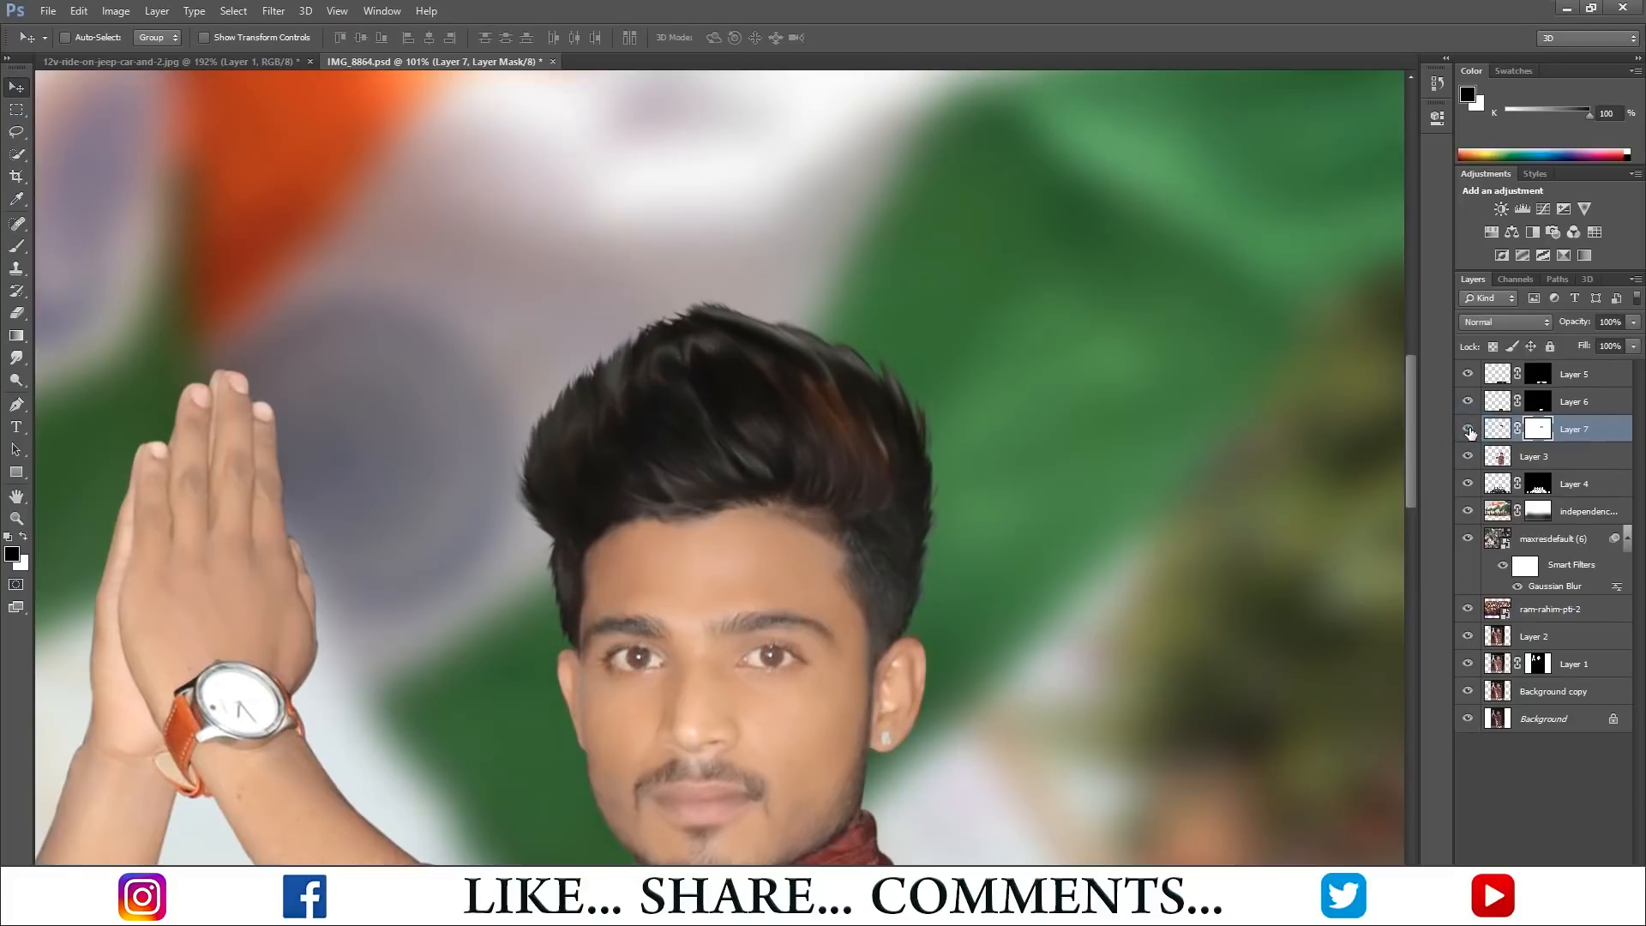
click(1468, 430)
click(1469, 430)
- Give Layer 3 a layer mask and paint black along the hair's upper outer edge at 100% opacity
scroll(901, 411, down, 4)
alt+drag(1542, 421, 1539, 456)
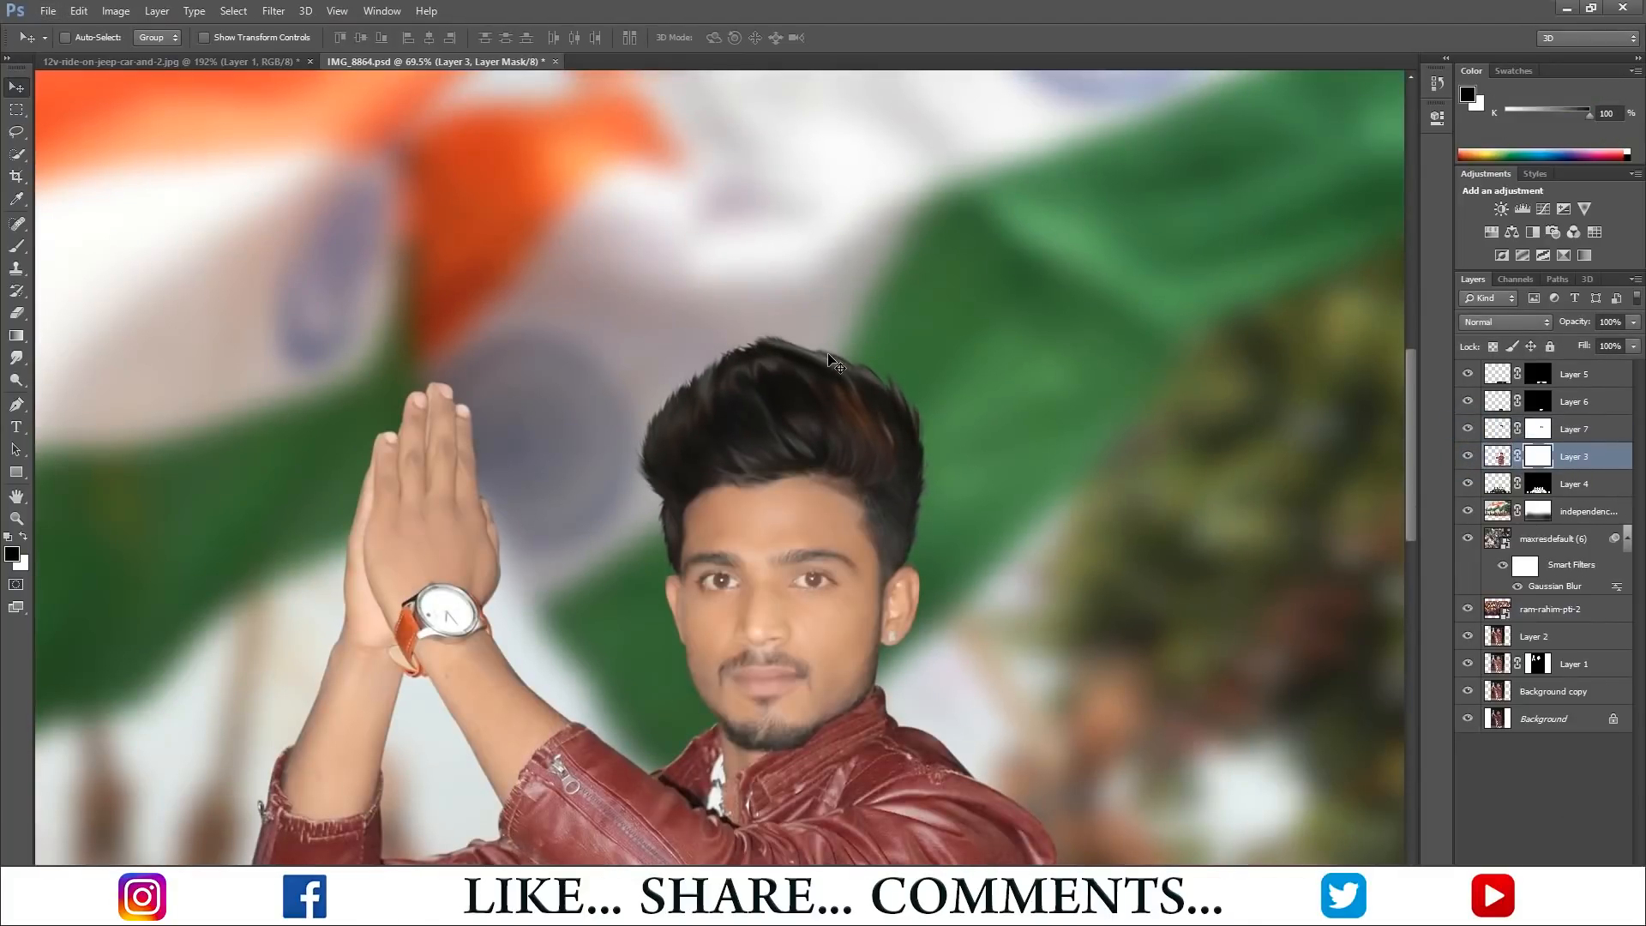
key(b)
click(1468, 458)
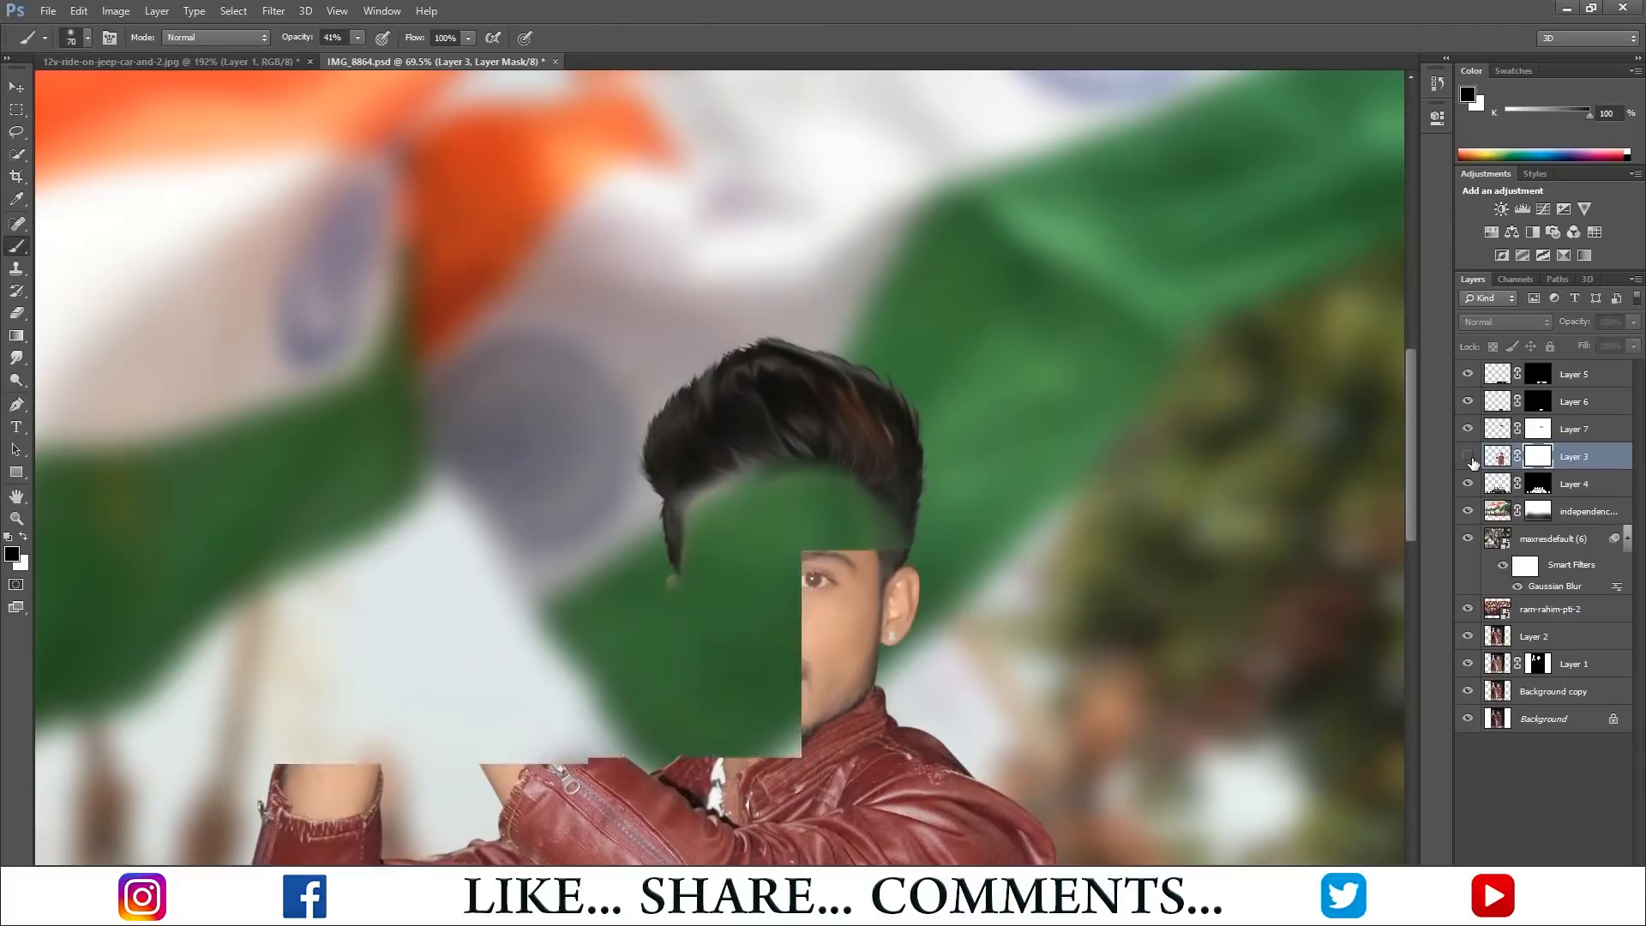
click(1468, 457)
mouse_move(358, 38)
mouse_down()
mouse_move(504, 77)
mouse_move(570, 74)
mouse_up()
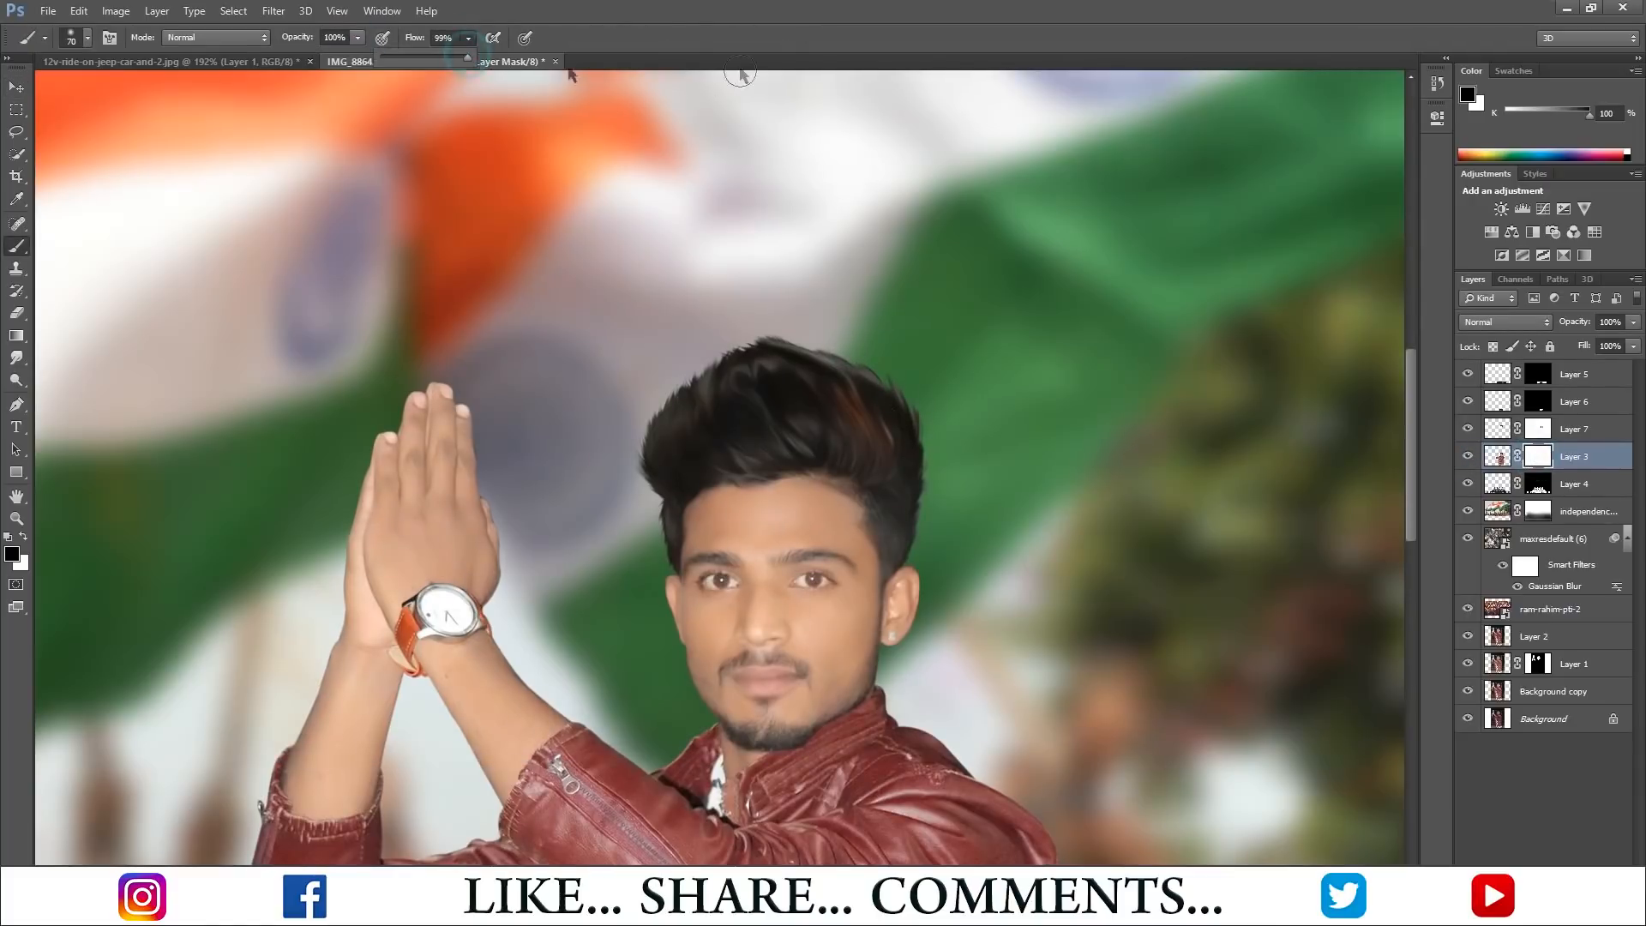
drag(841, 352, 900, 396)
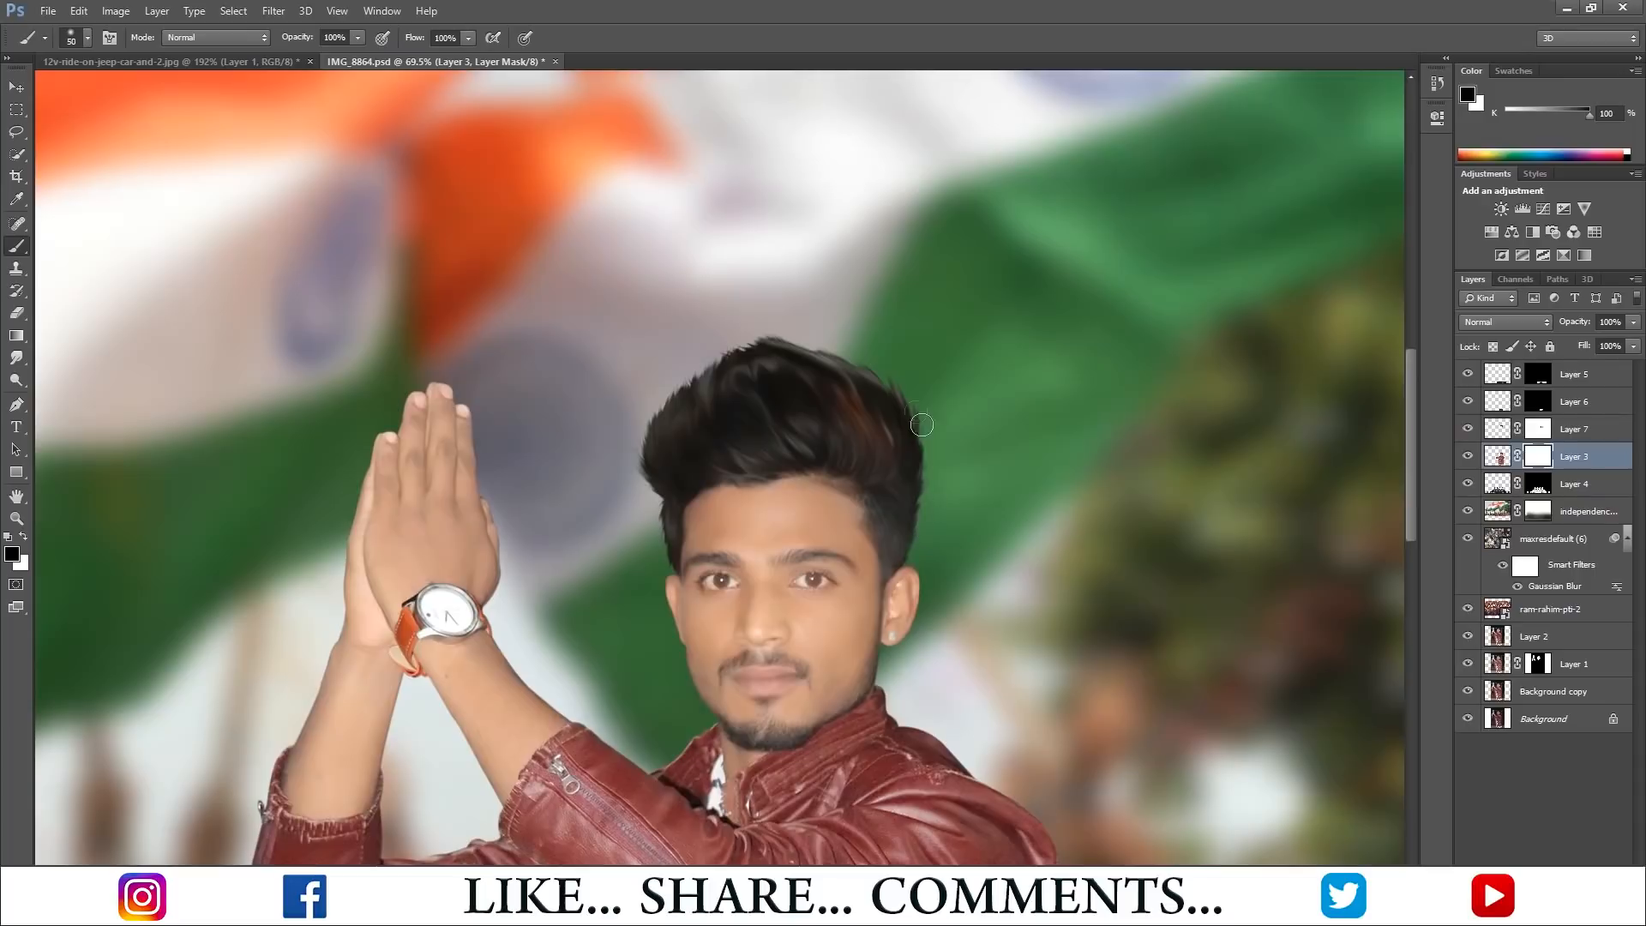
- Touch up Layer 3's mask in black around the hair's edges, undoing the stroke that cuts across the lower fringe
drag(857, 492, 651, 486)
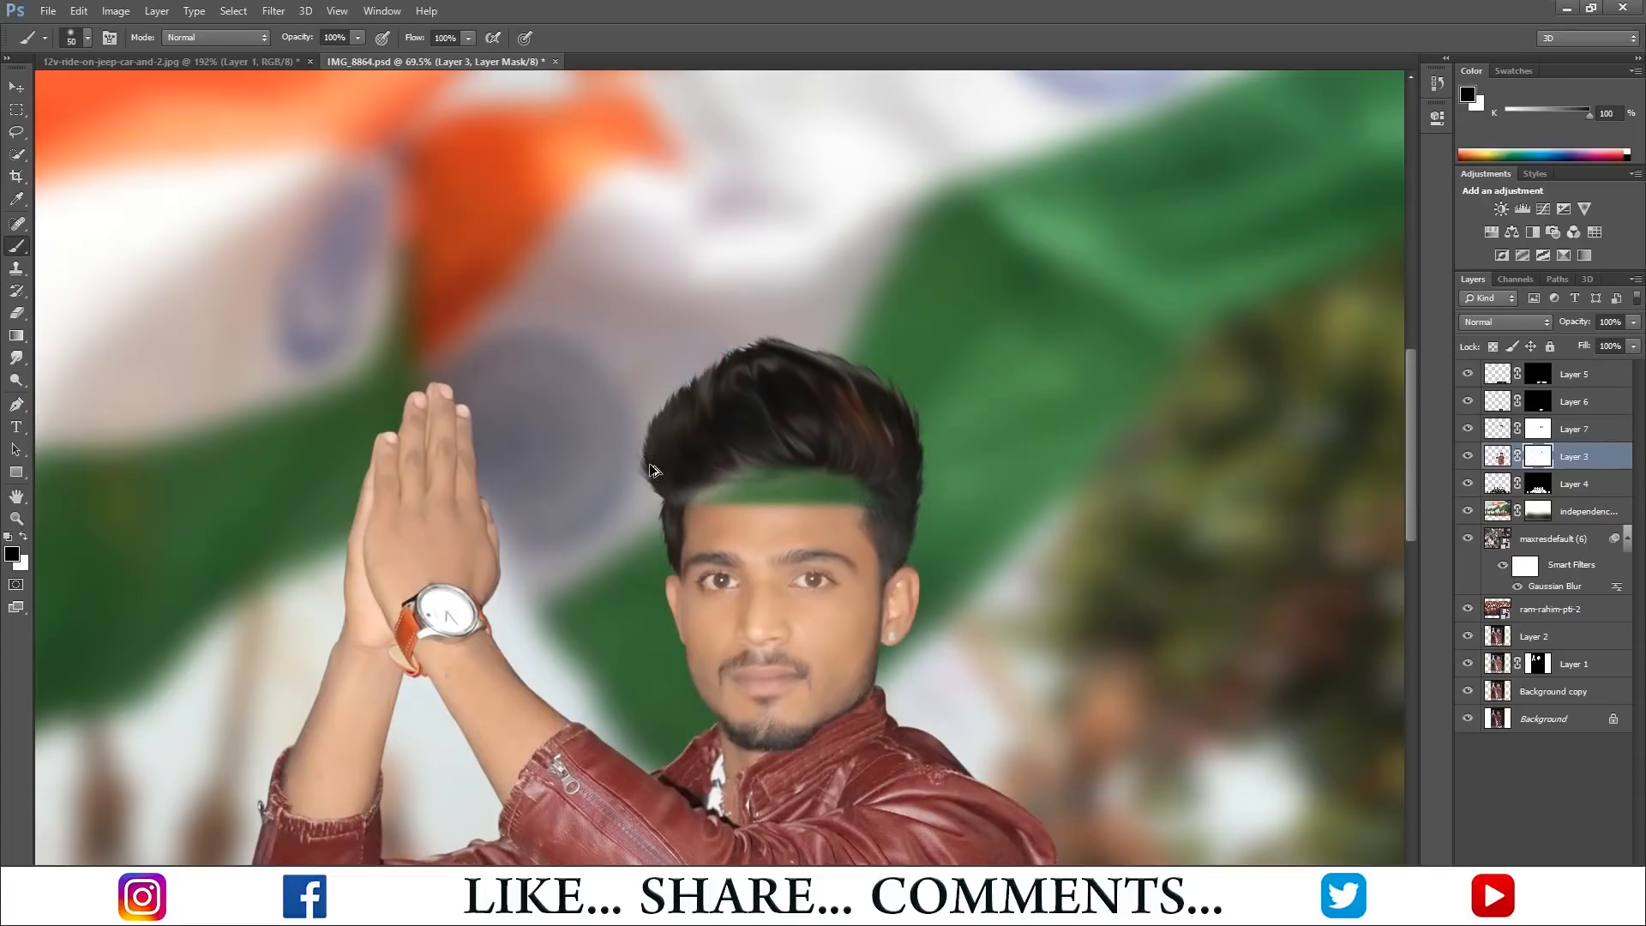
key(ctrl+z)
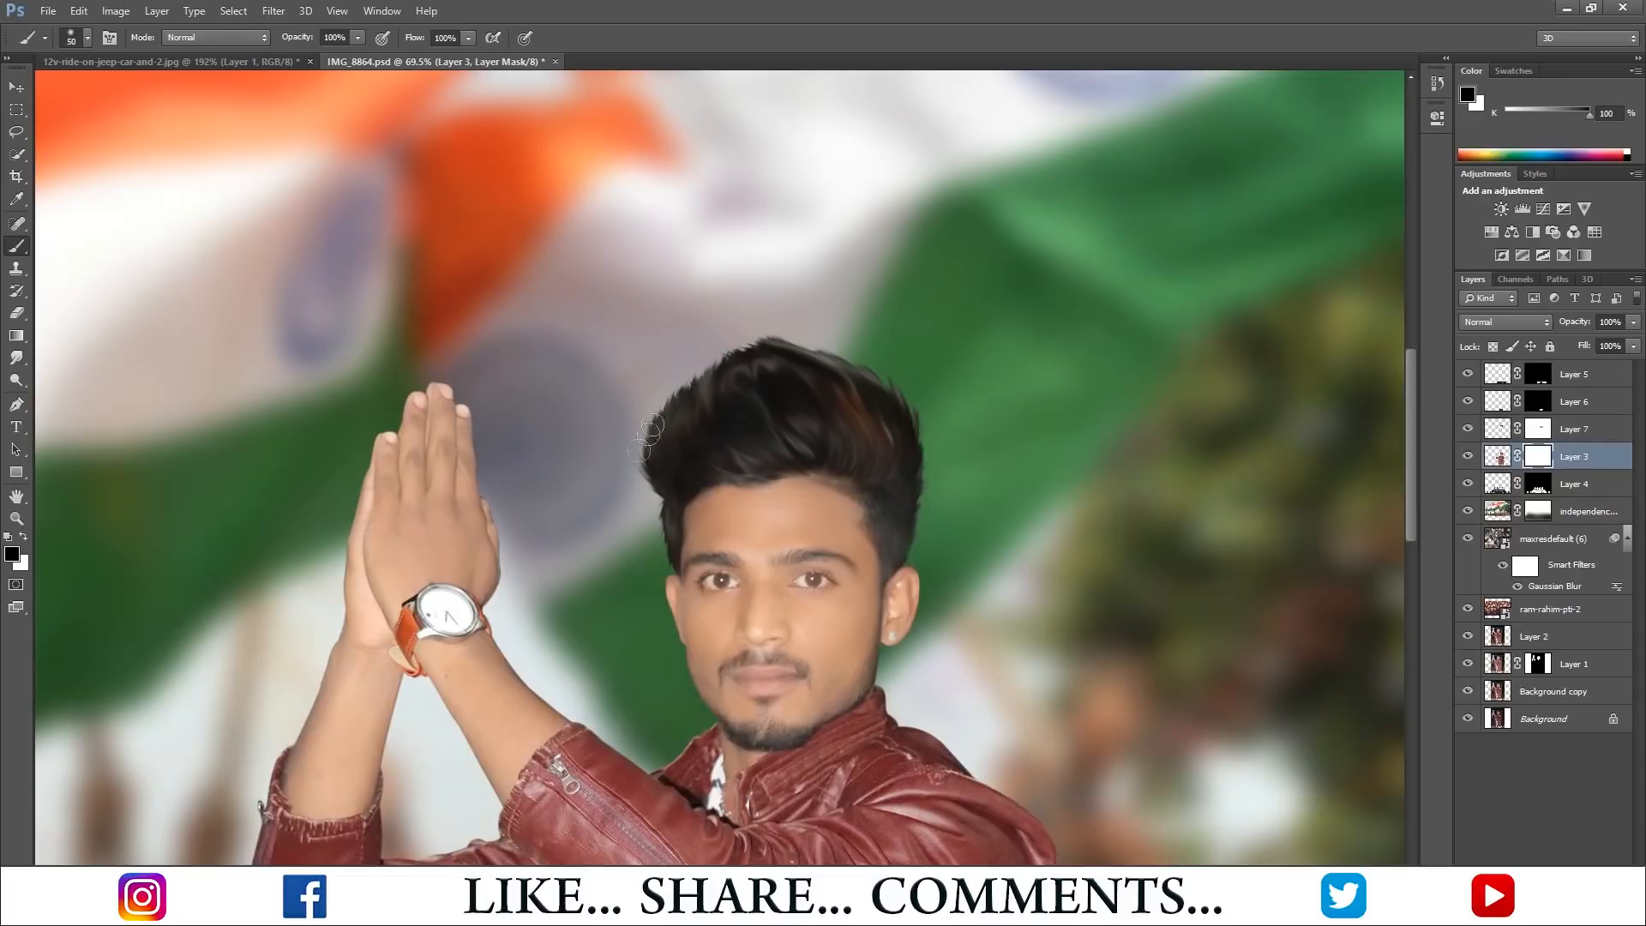
scroll(639, 585, up, 2)
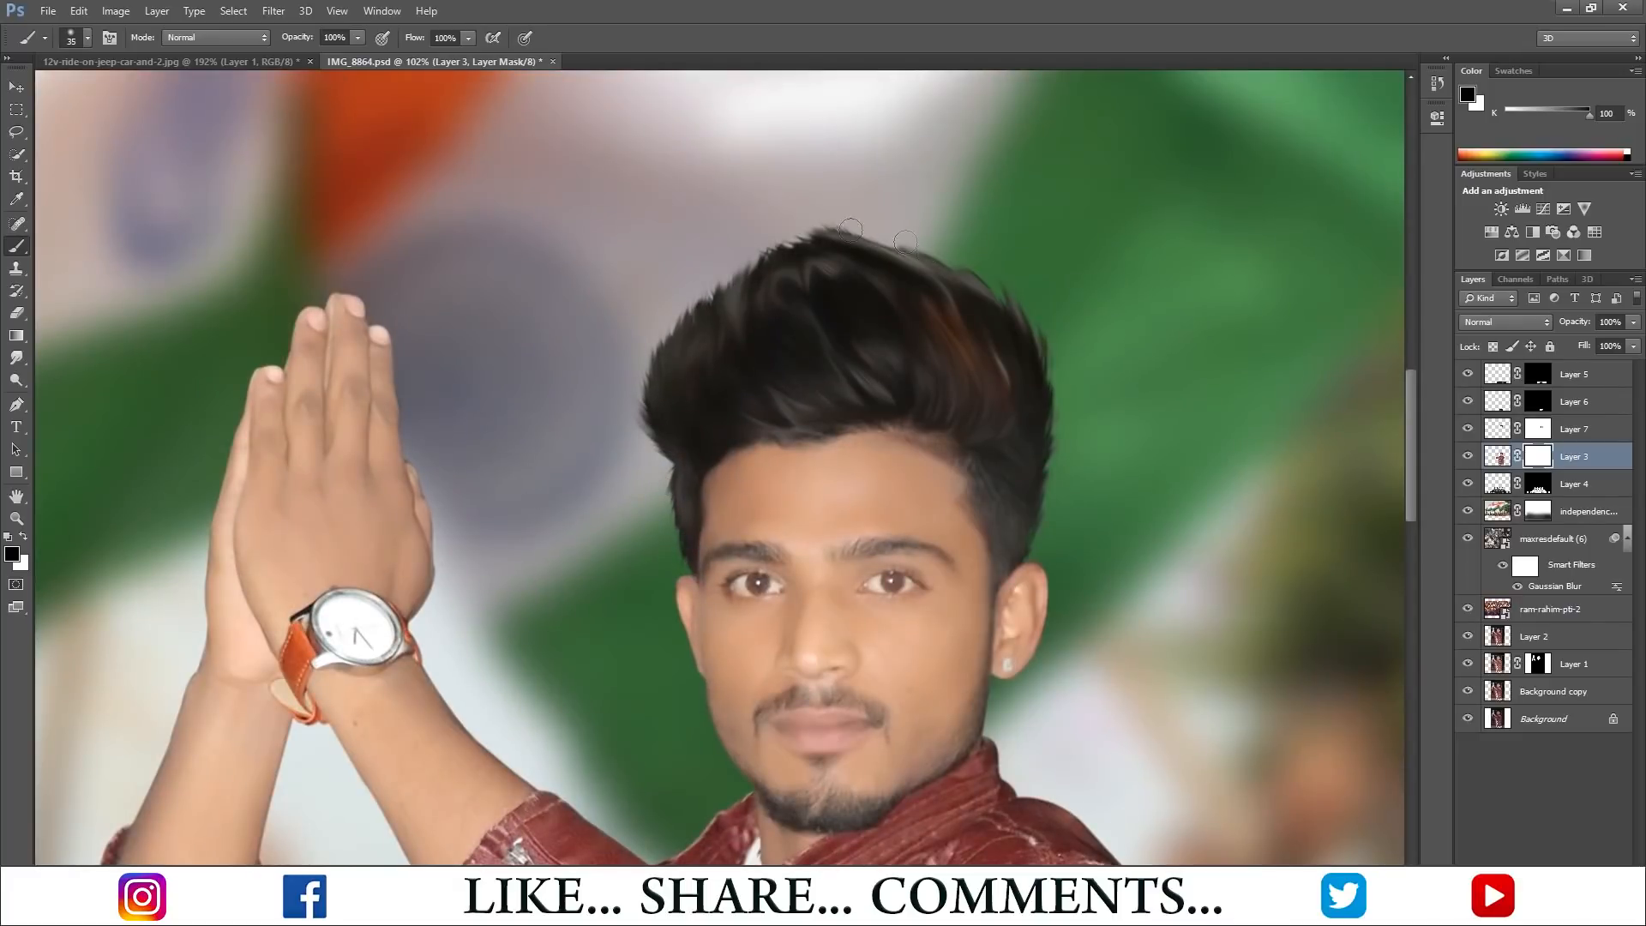
key(bracketright)
key(bracketright)
key(bracketright)
mouse_move(713, 484)
mouse_down()
mouse_move(869, 414)
mouse_move(719, 477)
mouse_up()
scroll(998, 353, down, 5)
click(17, 87)
scroll(970, 389, down, 2)
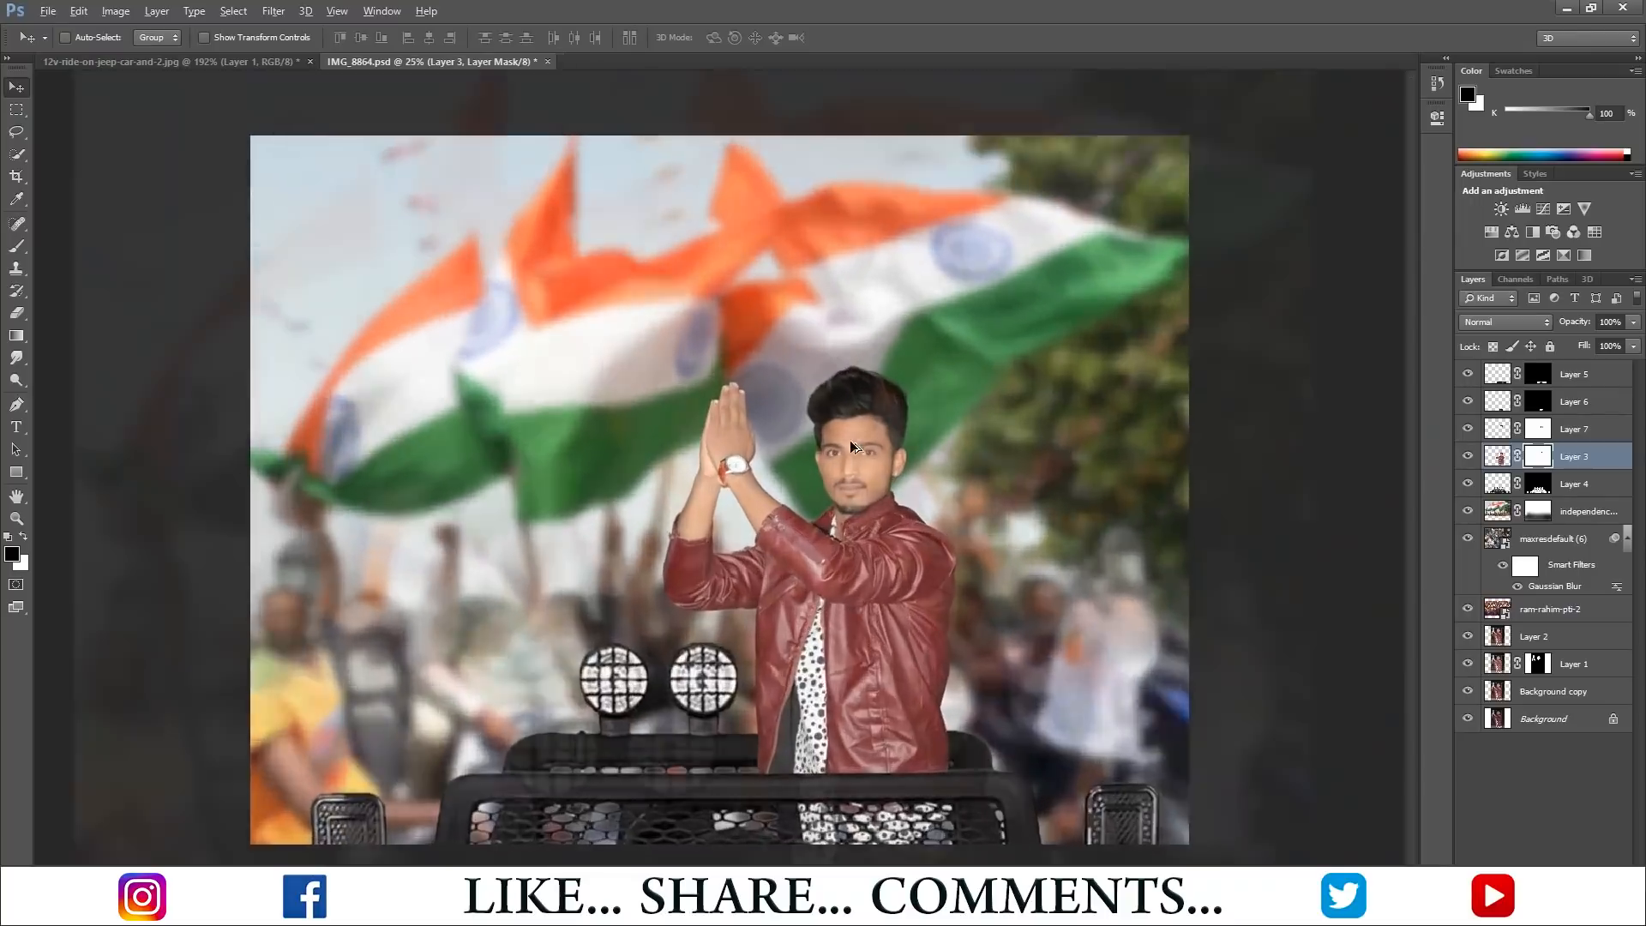
- Add a new layer above Layer 3, sample brown from the hair highlight and set the layer's blend mode to Color
scroll(853, 435, up, 3)
key(ctrl+shift+n)
key(Return)
scroll(921, 360, up, 7)
key(b)
alt+click(941, 392)
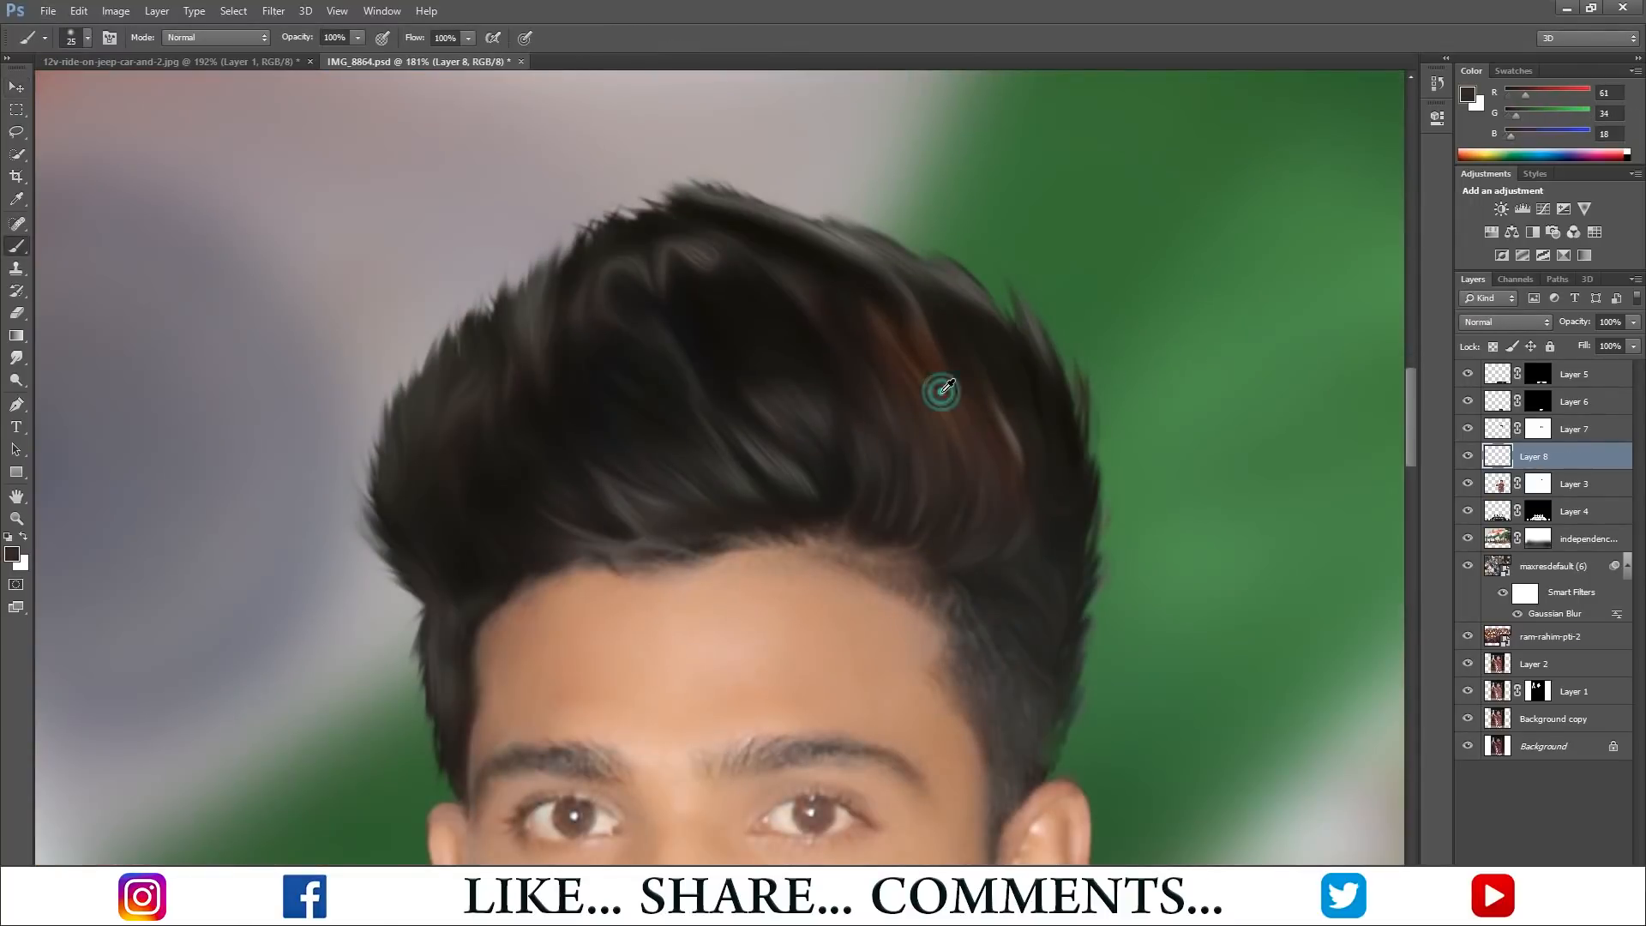
scroll(941, 383, down, 2)
click(1504, 322)
click(1497, 746)
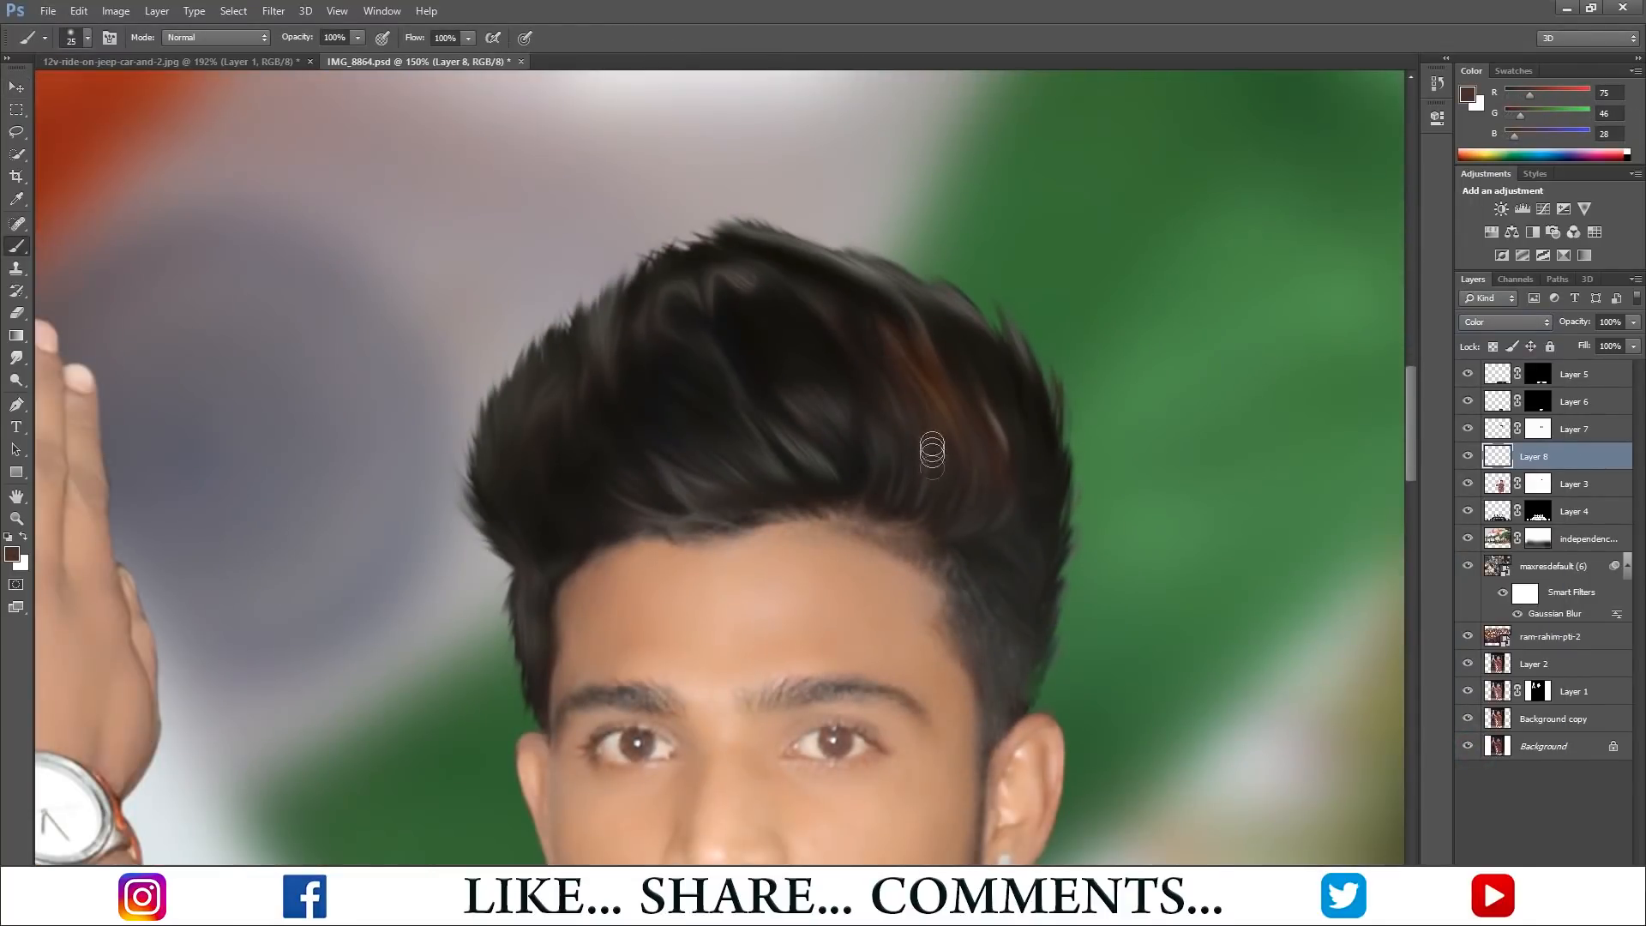
- Move Layer 8 above Layer 6, paint a brown highlight on the hair, and set opacity to 66% and fill to 56%
drag(1511, 461, 1512, 392)
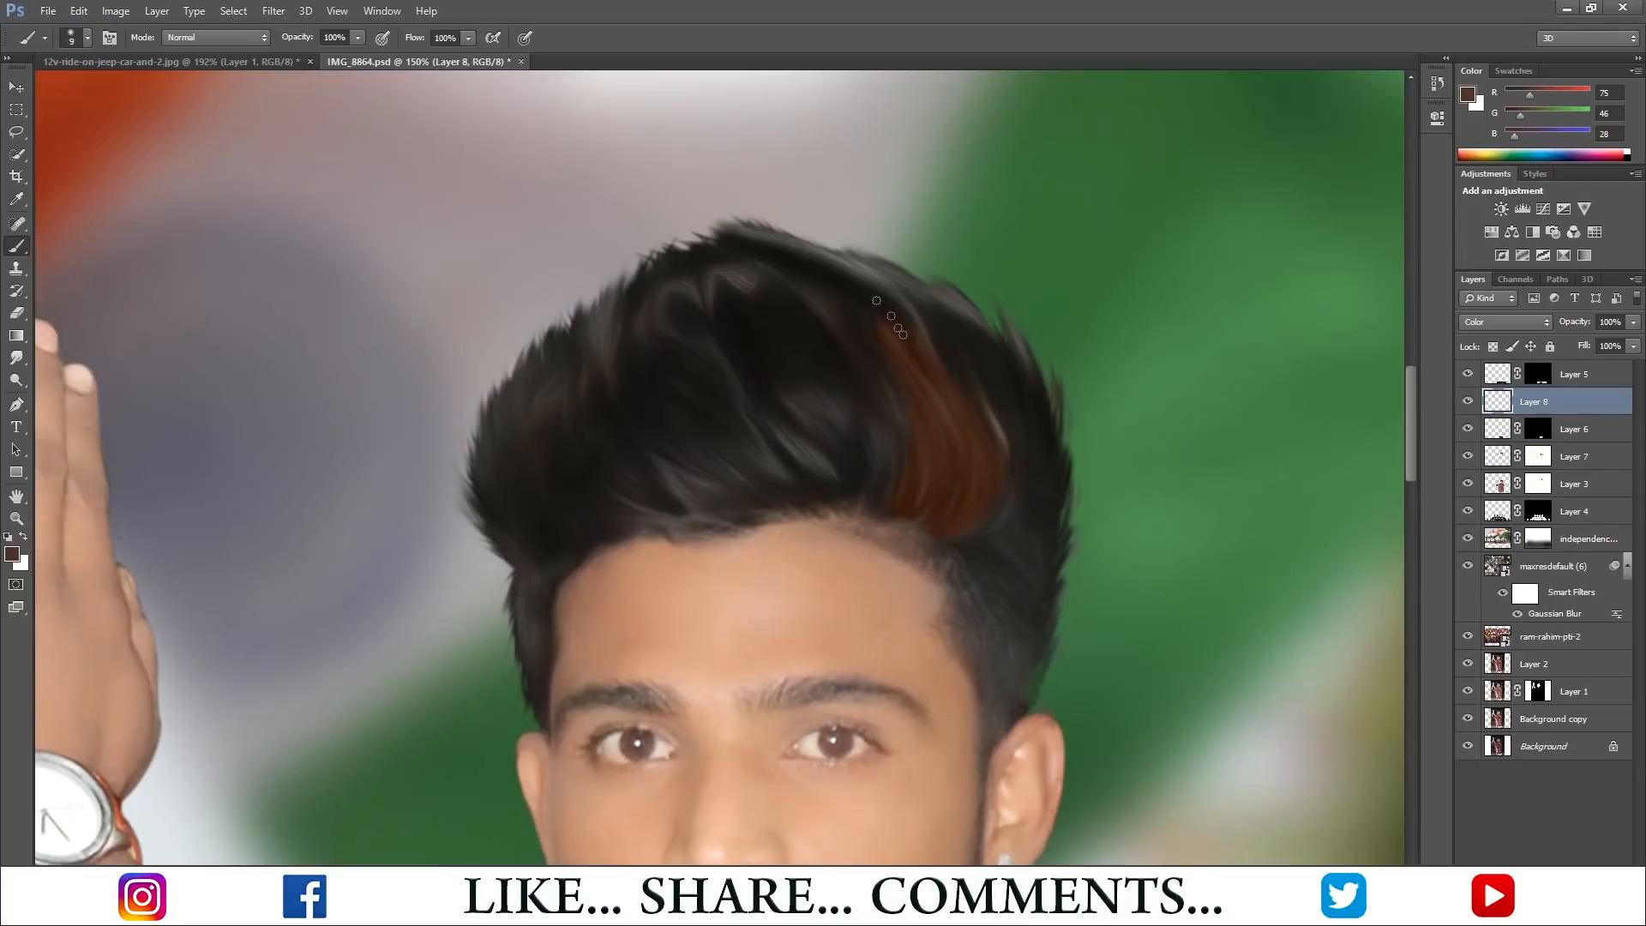
mouse_move(1635, 347)
mouse_down()
mouse_move(1595, 361)
mouse_move(1604, 344)
mouse_up()
key(v)
scroll(731, 338, down, 8)
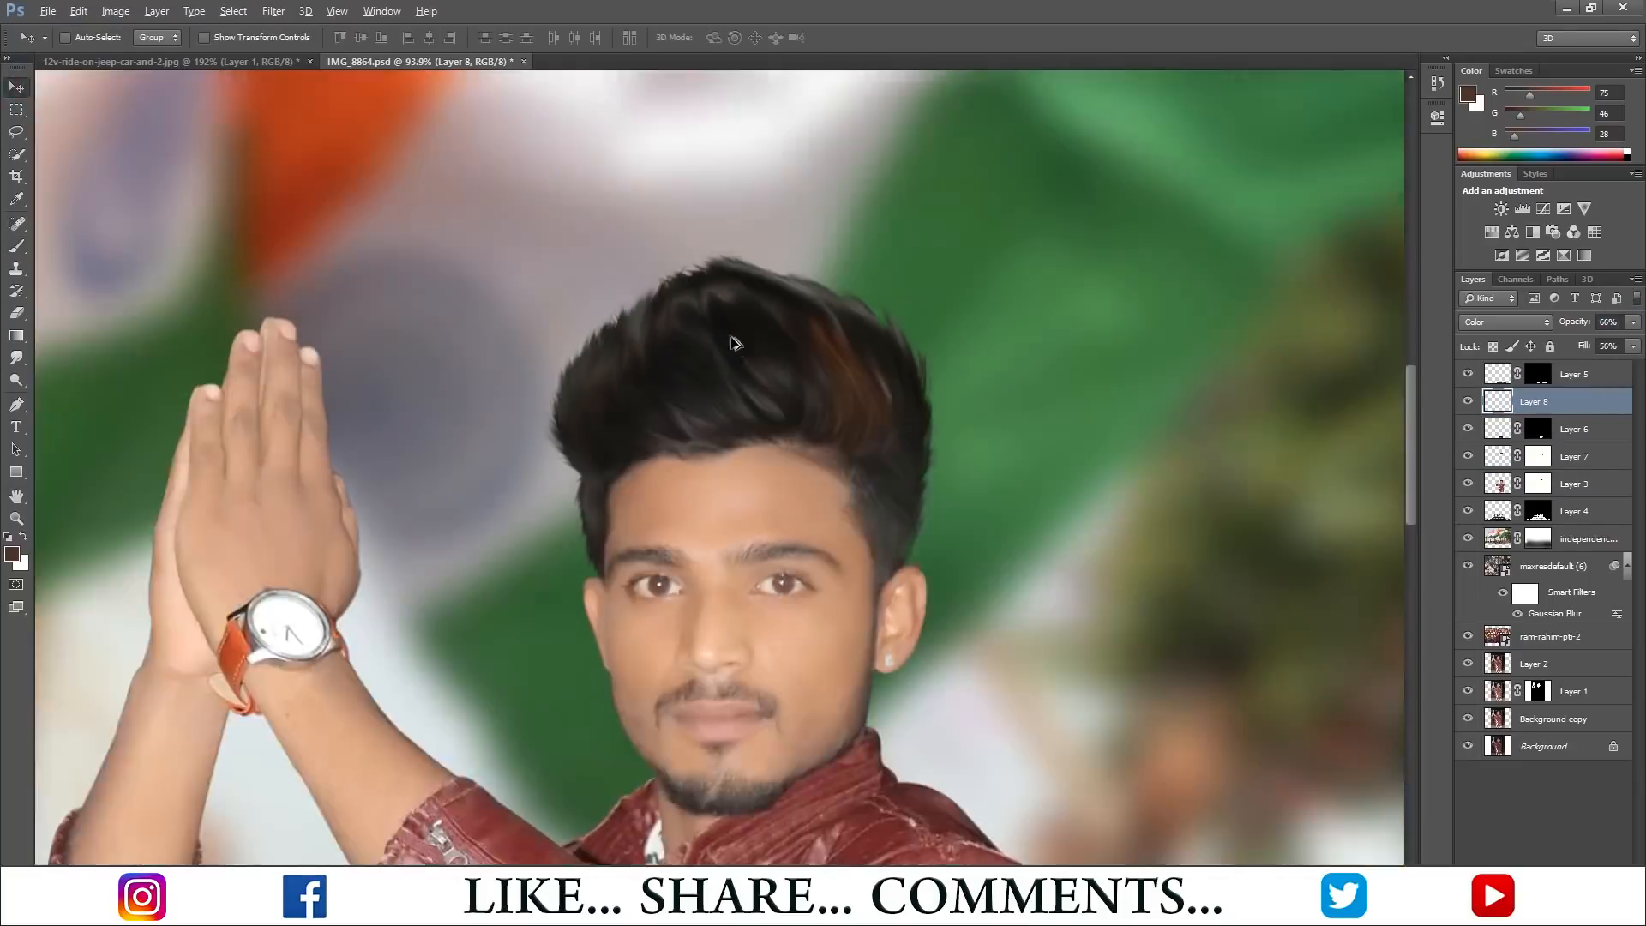
- Add a new layer in Color blend mode above Layer 3 and set the foreground colour to black
drag(759, 429, 726, 299)
right_click(701, 431)
click(736, 440)
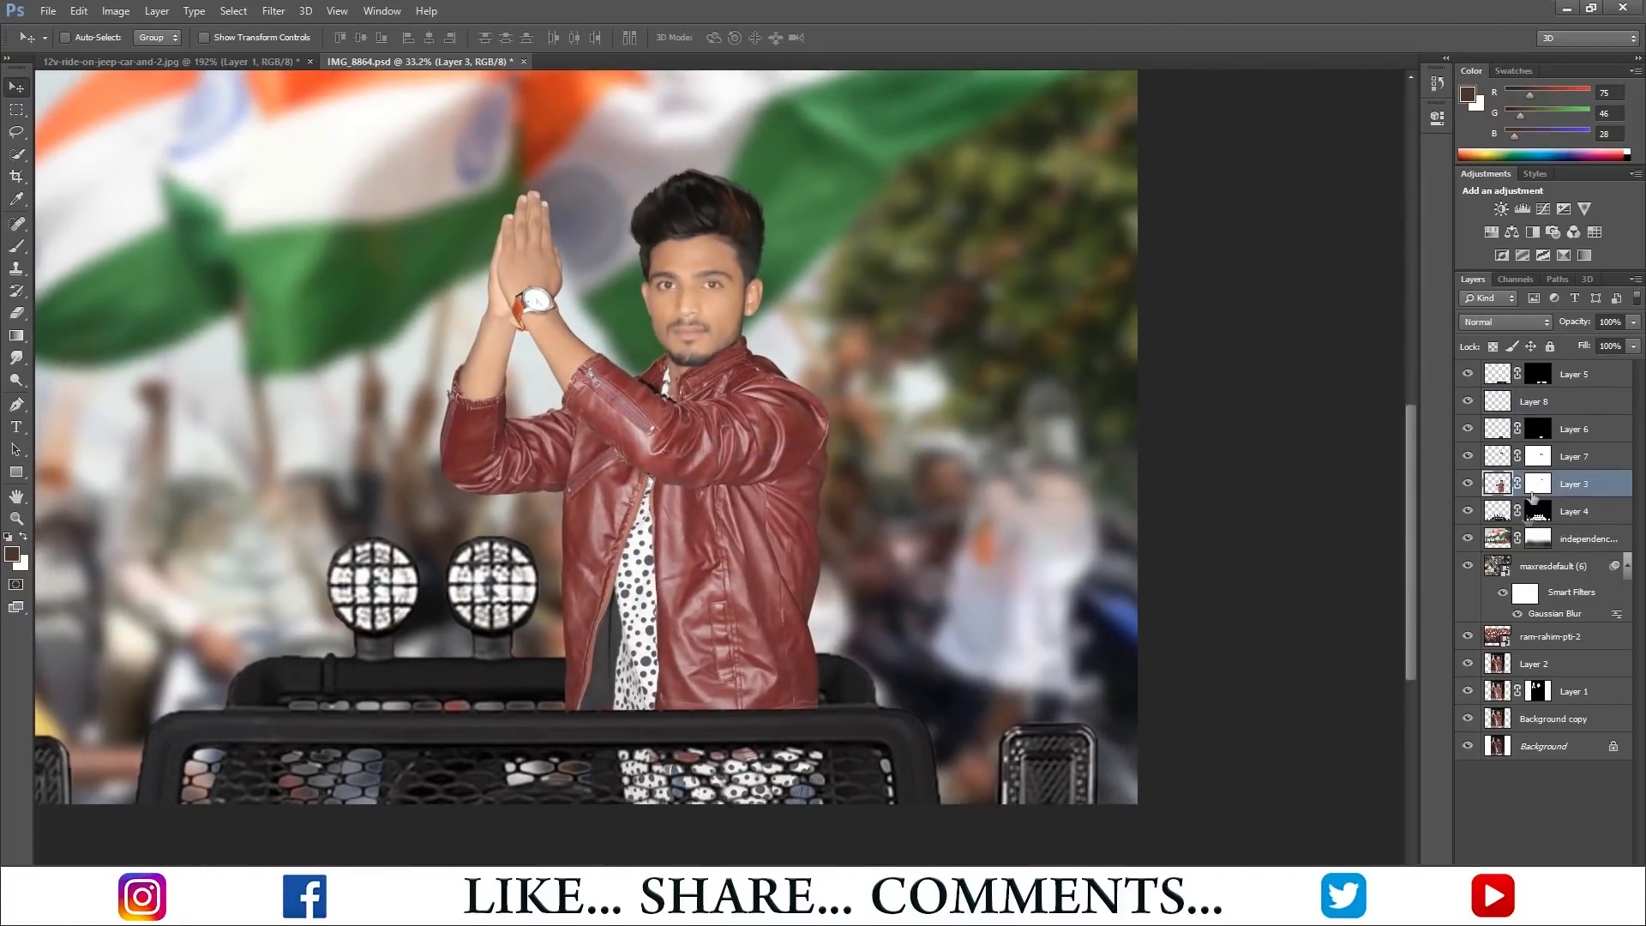
click(1596, 881)
click(1506, 322)
click(1467, 749)
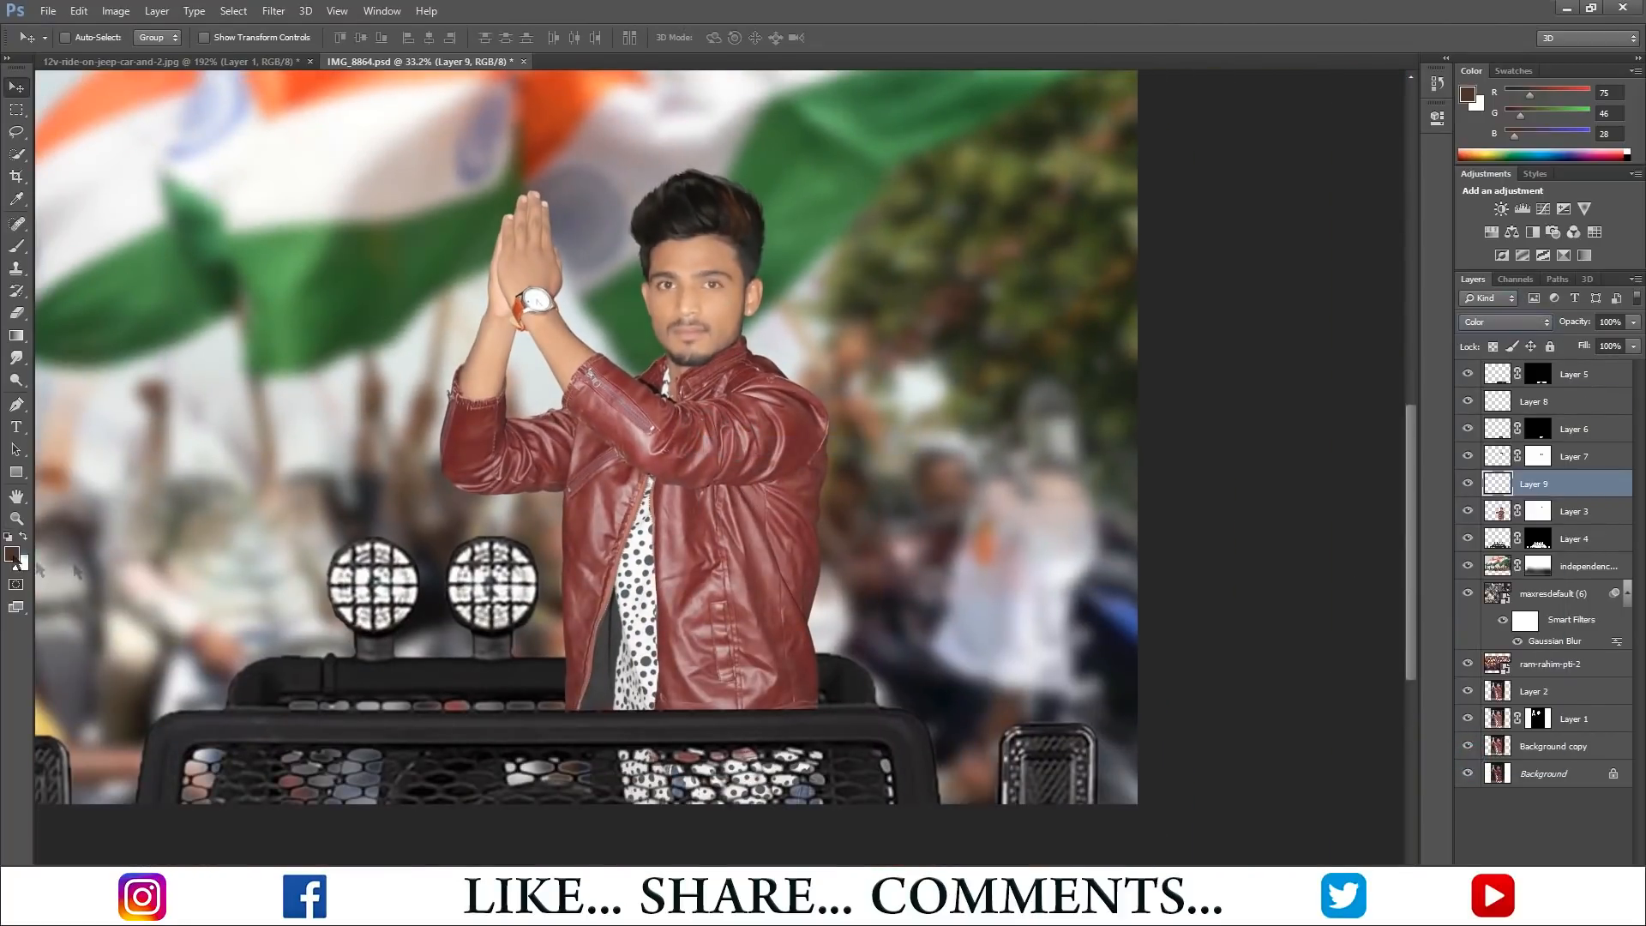
click(12, 555)
click(806, 461)
click(994, 232)
key(b)
scroll(718, 425, up, 6)
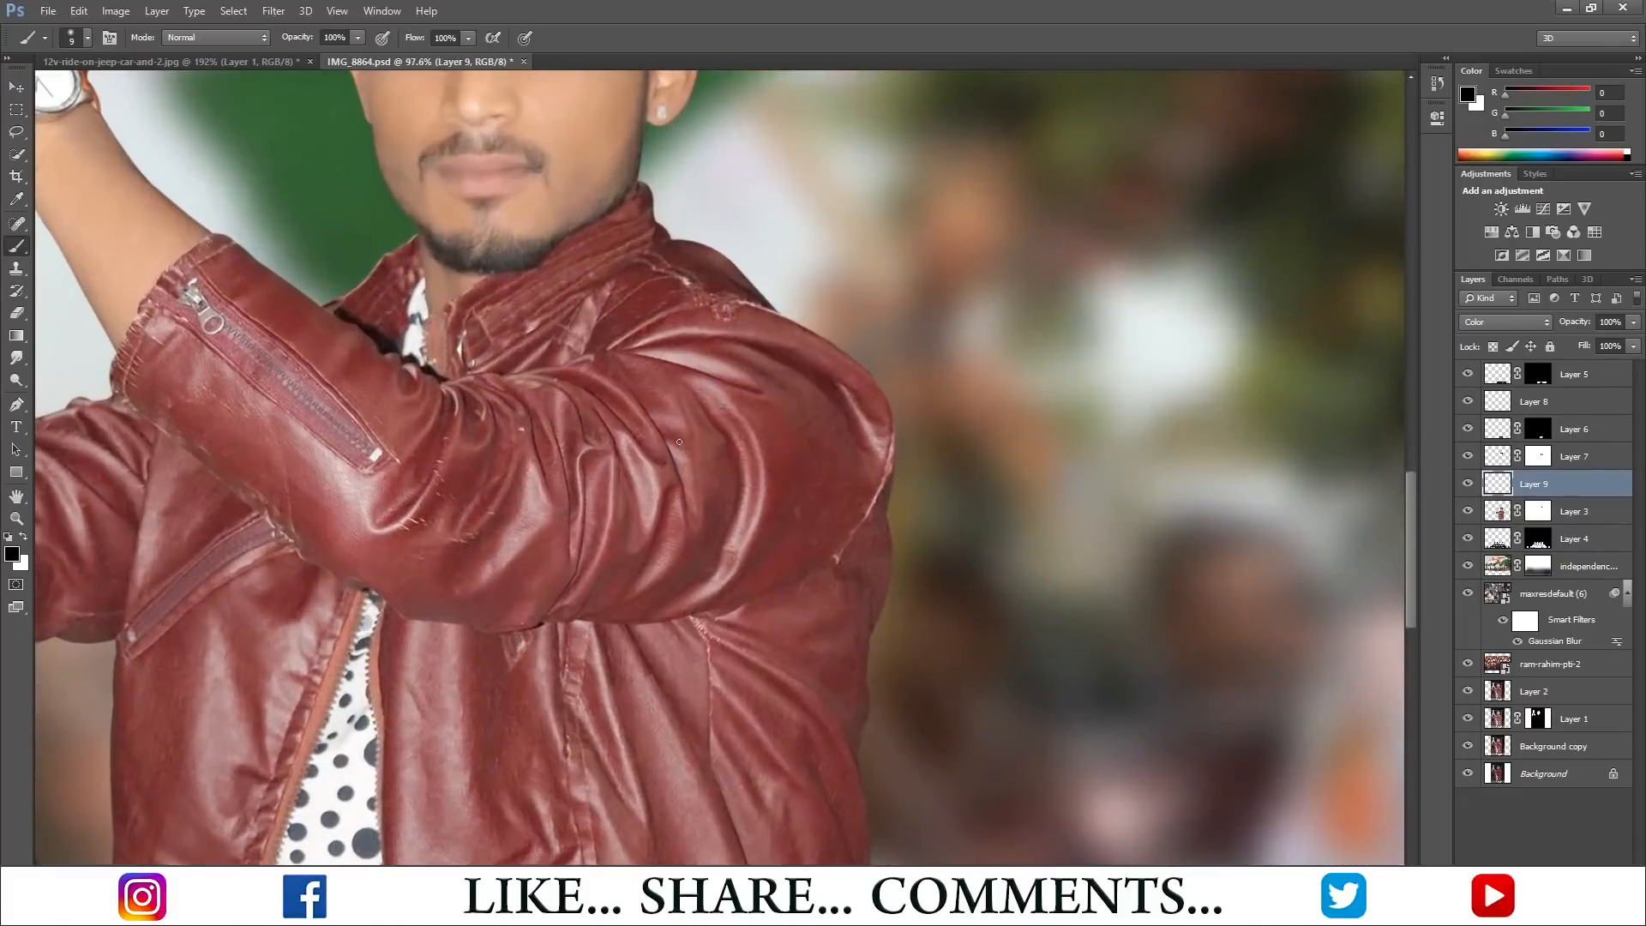
scroll(719, 490, down, 3)
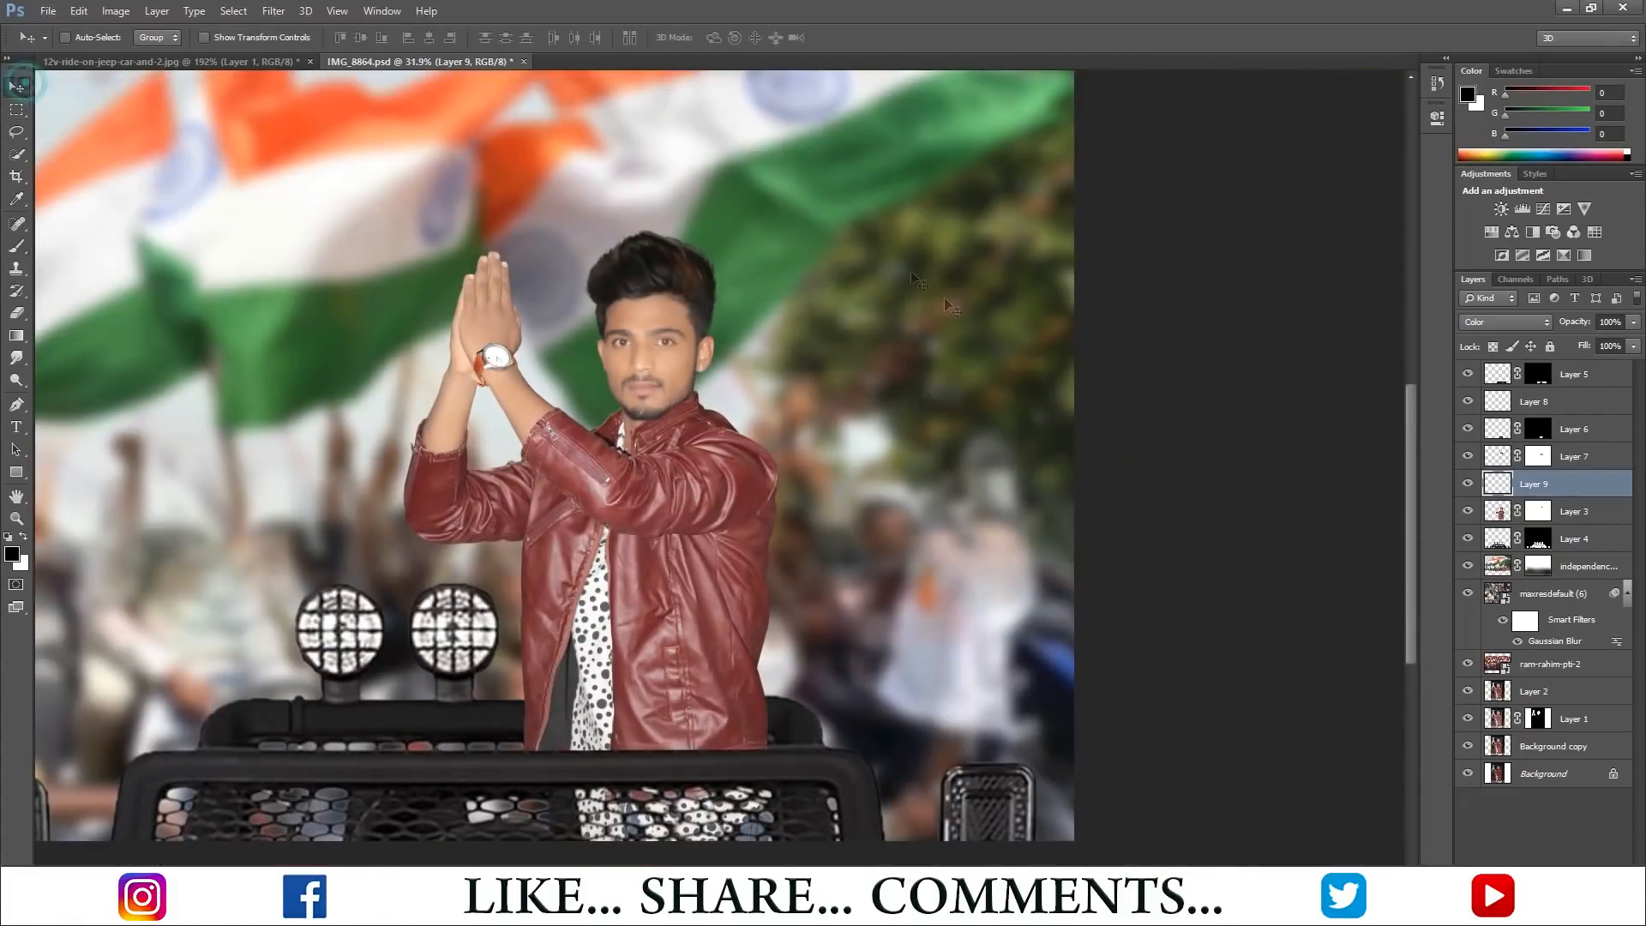
- Set Layer 8's fill to 78%, and add a new layer above it with the hair outline loaded as a selection
click(1467, 403)
click(1633, 346)
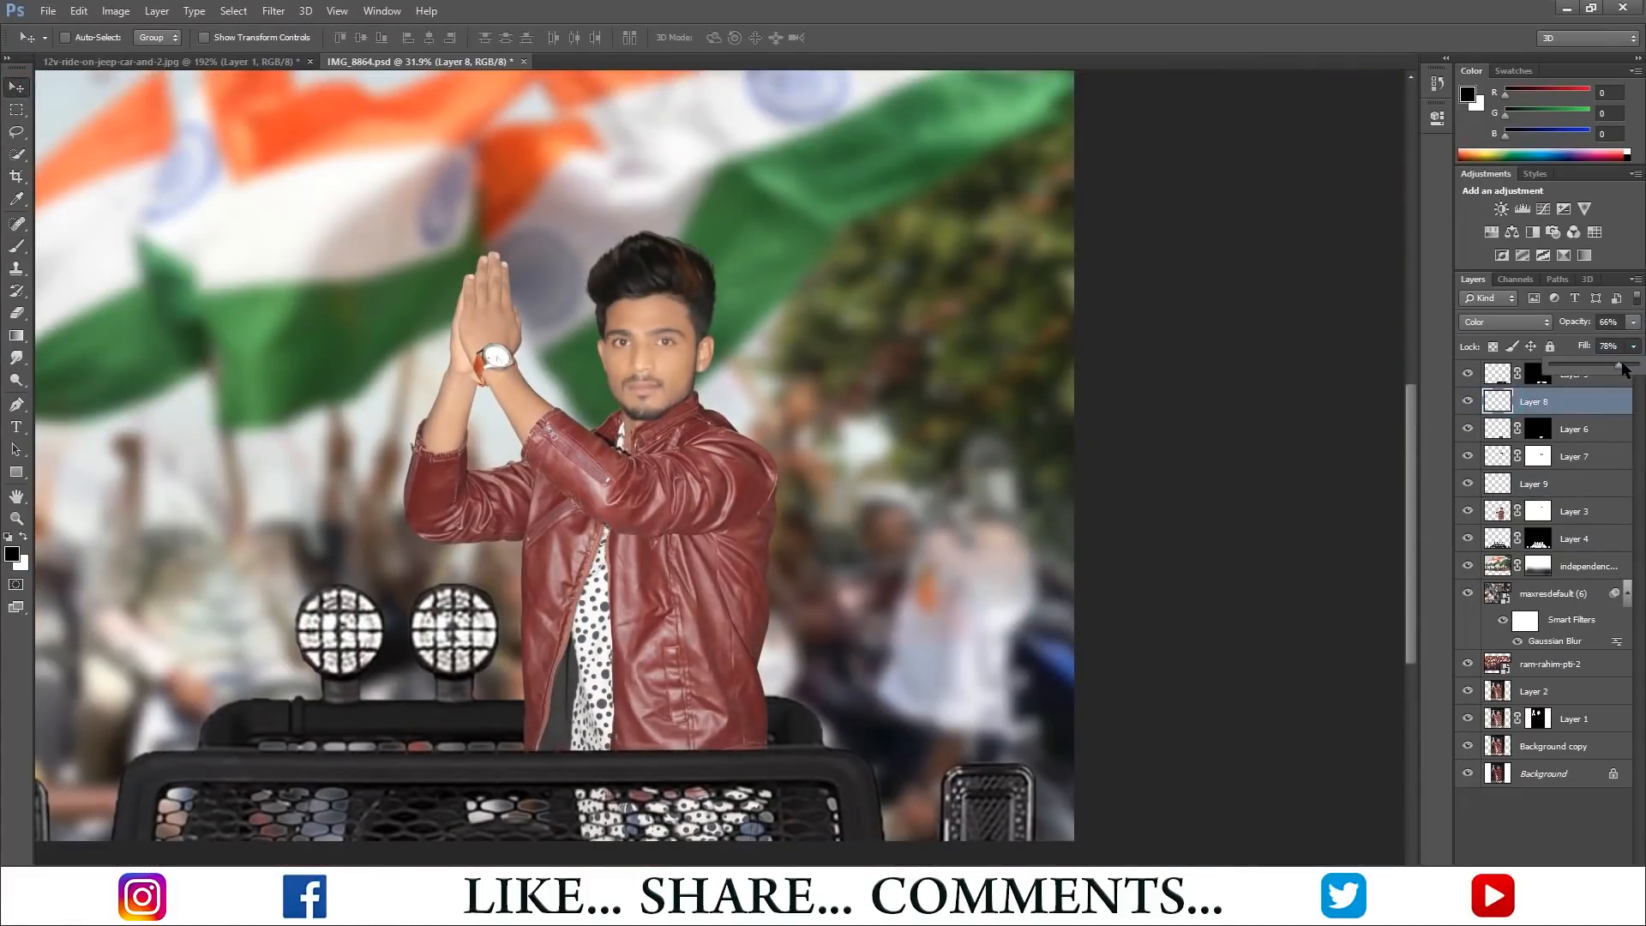
ctrl+click(1494, 430)
ctrl+click(1500, 458)
key(ctrl+alt+shift+n)
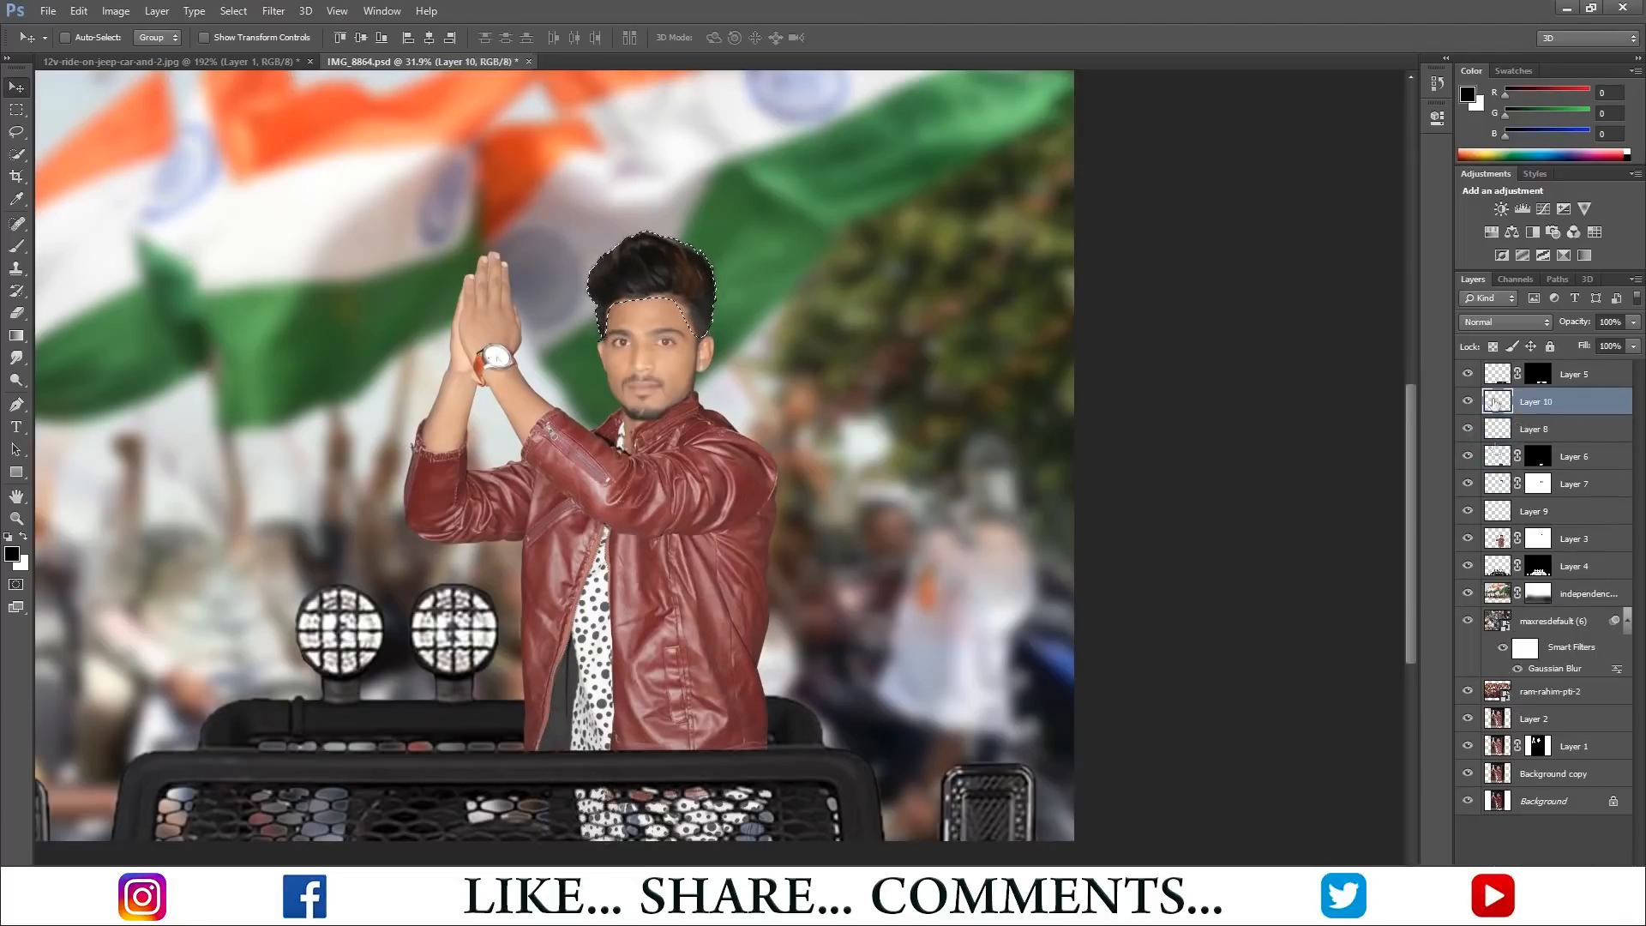
- Set Layer 10 to Color blend mode and choose a golden foreground colour of RGB 186, 145, 36
click(1506, 323)
click(1509, 752)
click(12, 555)
click(841, 434)
click(779, 301)
click(994, 233)
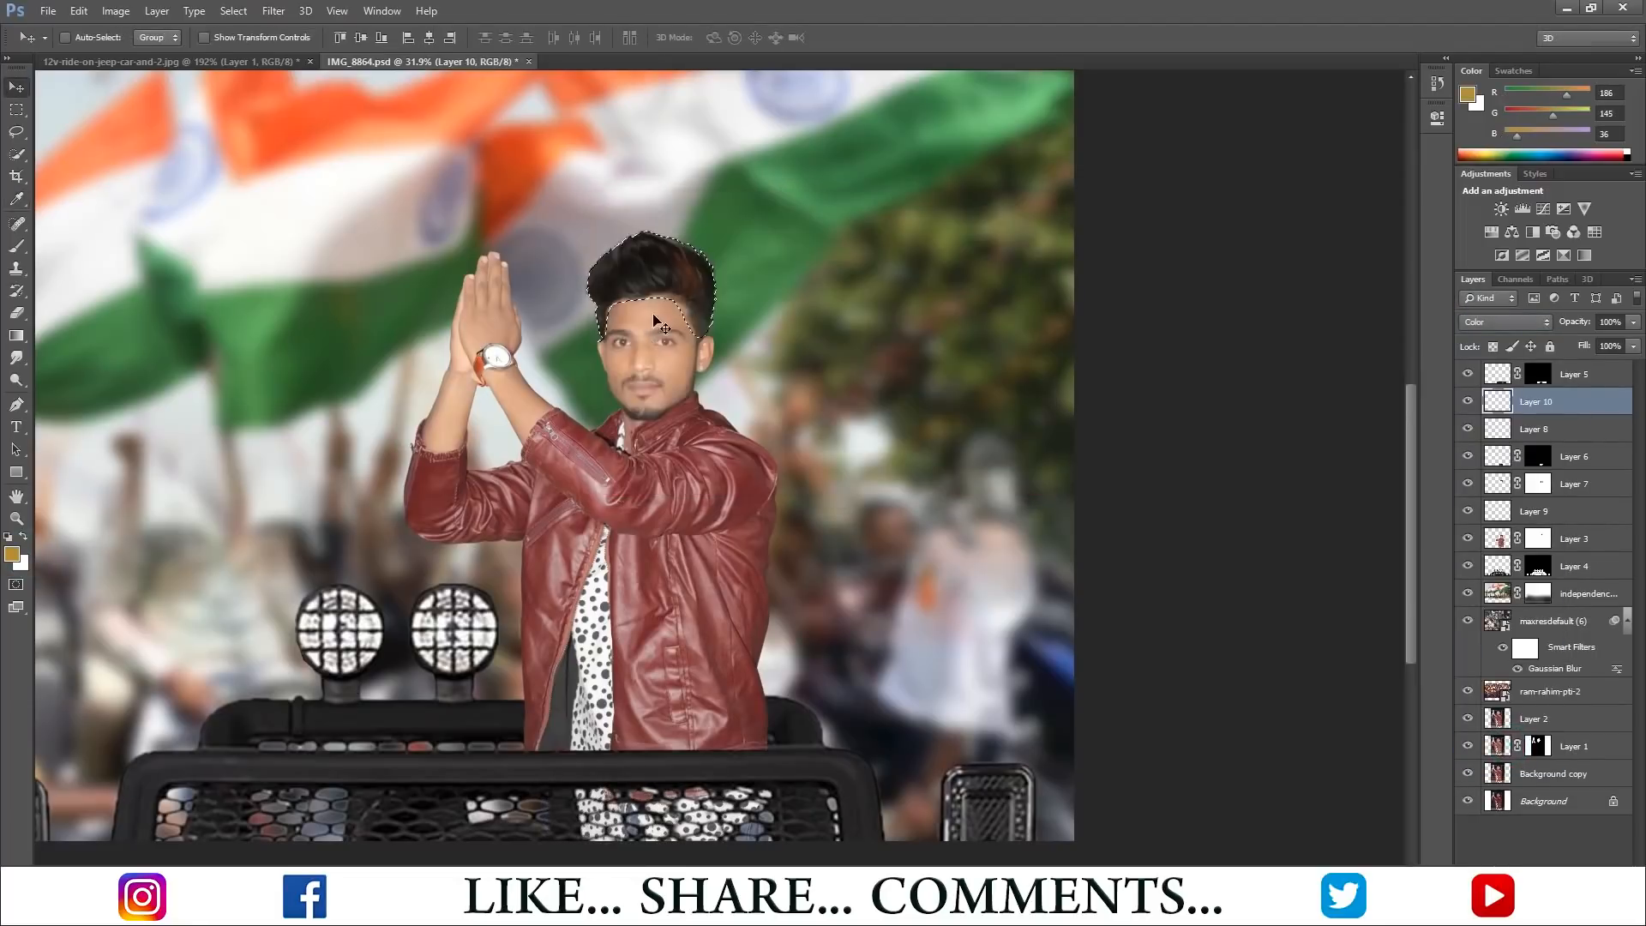
- Paint the golden tint over the selected hair with a 100 px brush, and deselect
key(b)
scroll(679, 283, up, 3)
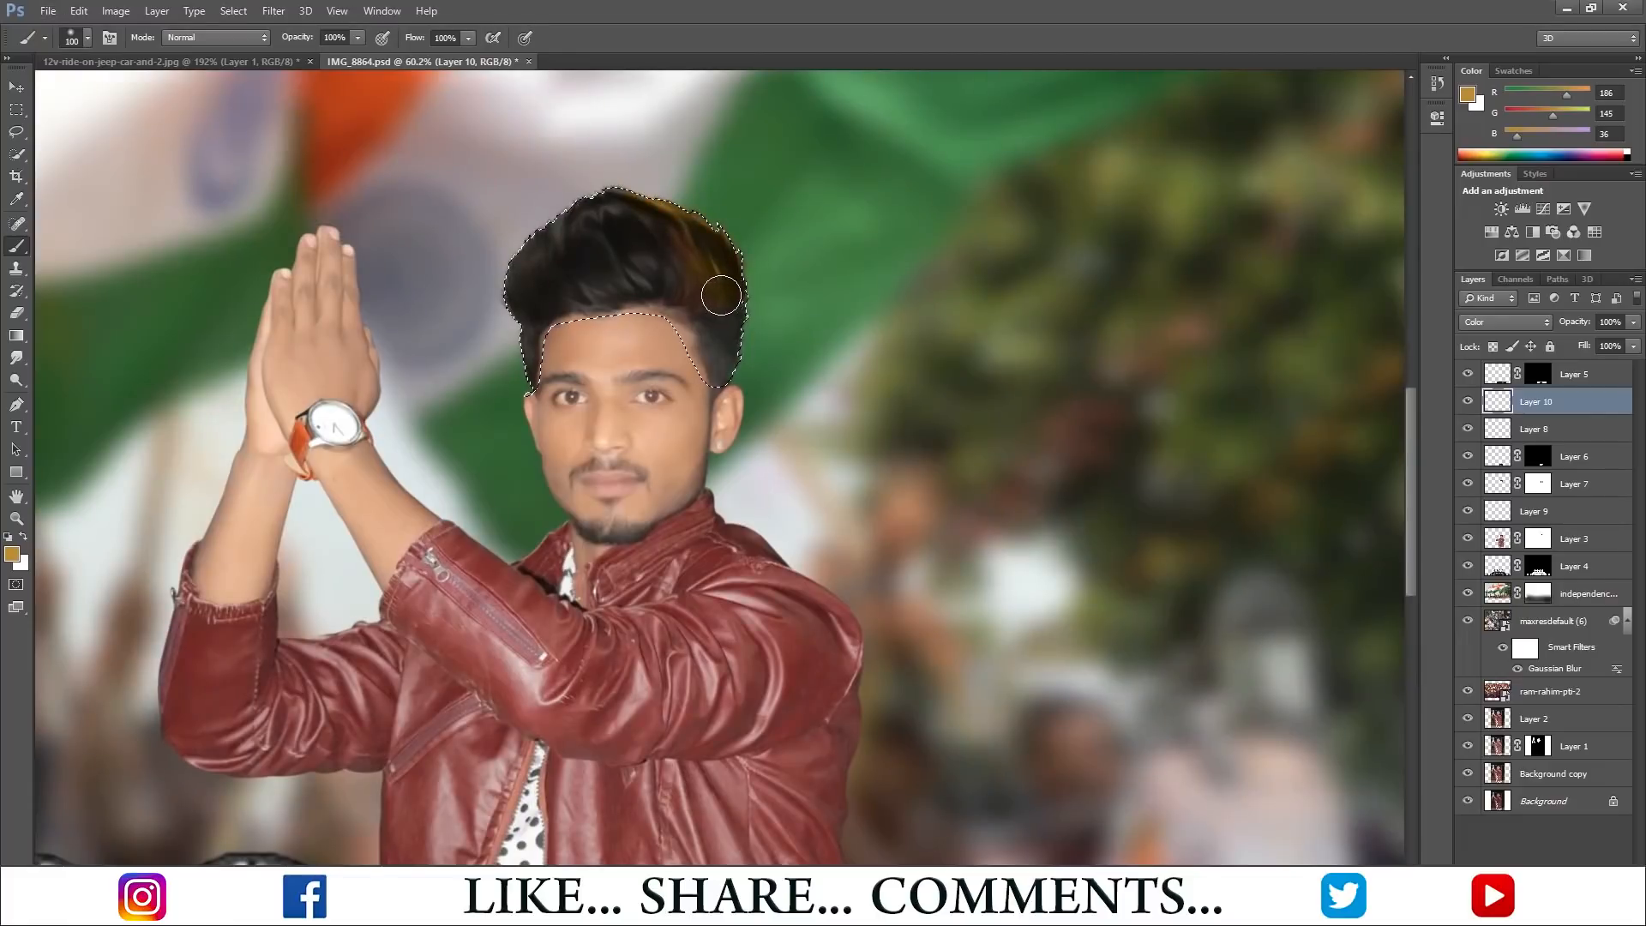
mouse_move(721, 295)
mouse_down()
mouse_move(668, 270)
mouse_move(623, 207)
mouse_up()
mouse_move(557, 263)
mouse_down()
mouse_move(525, 283)
mouse_move(606, 213)
mouse_move(544, 261)
mouse_up()
key(ctrl+d)
- Move Layer 10 below Layer 8, reducing its fill and setting its opacity to 65%
key(v)
drag(1634, 346, 1587, 360)
drag(1634, 322, 1603, 341)
drag(1521, 403, 1512, 446)
click(1633, 323)
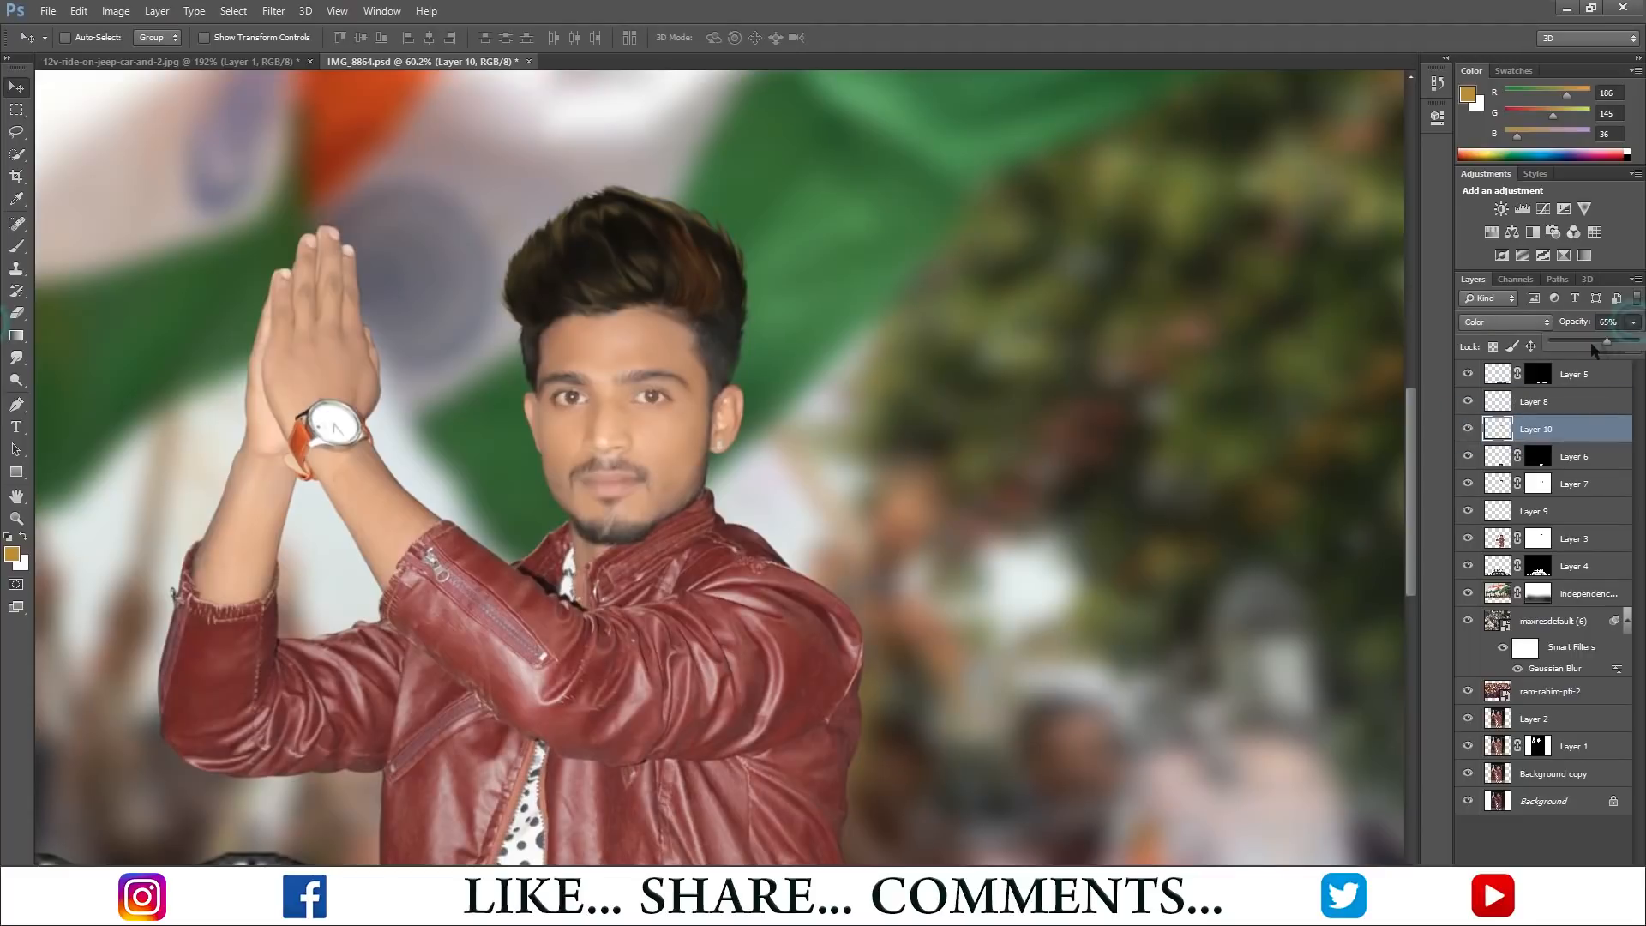
- Darken the man's Layer 3 with Levels, setting the shadow input to 18
key(ctrl+0)
ctrl+click(898, 529)
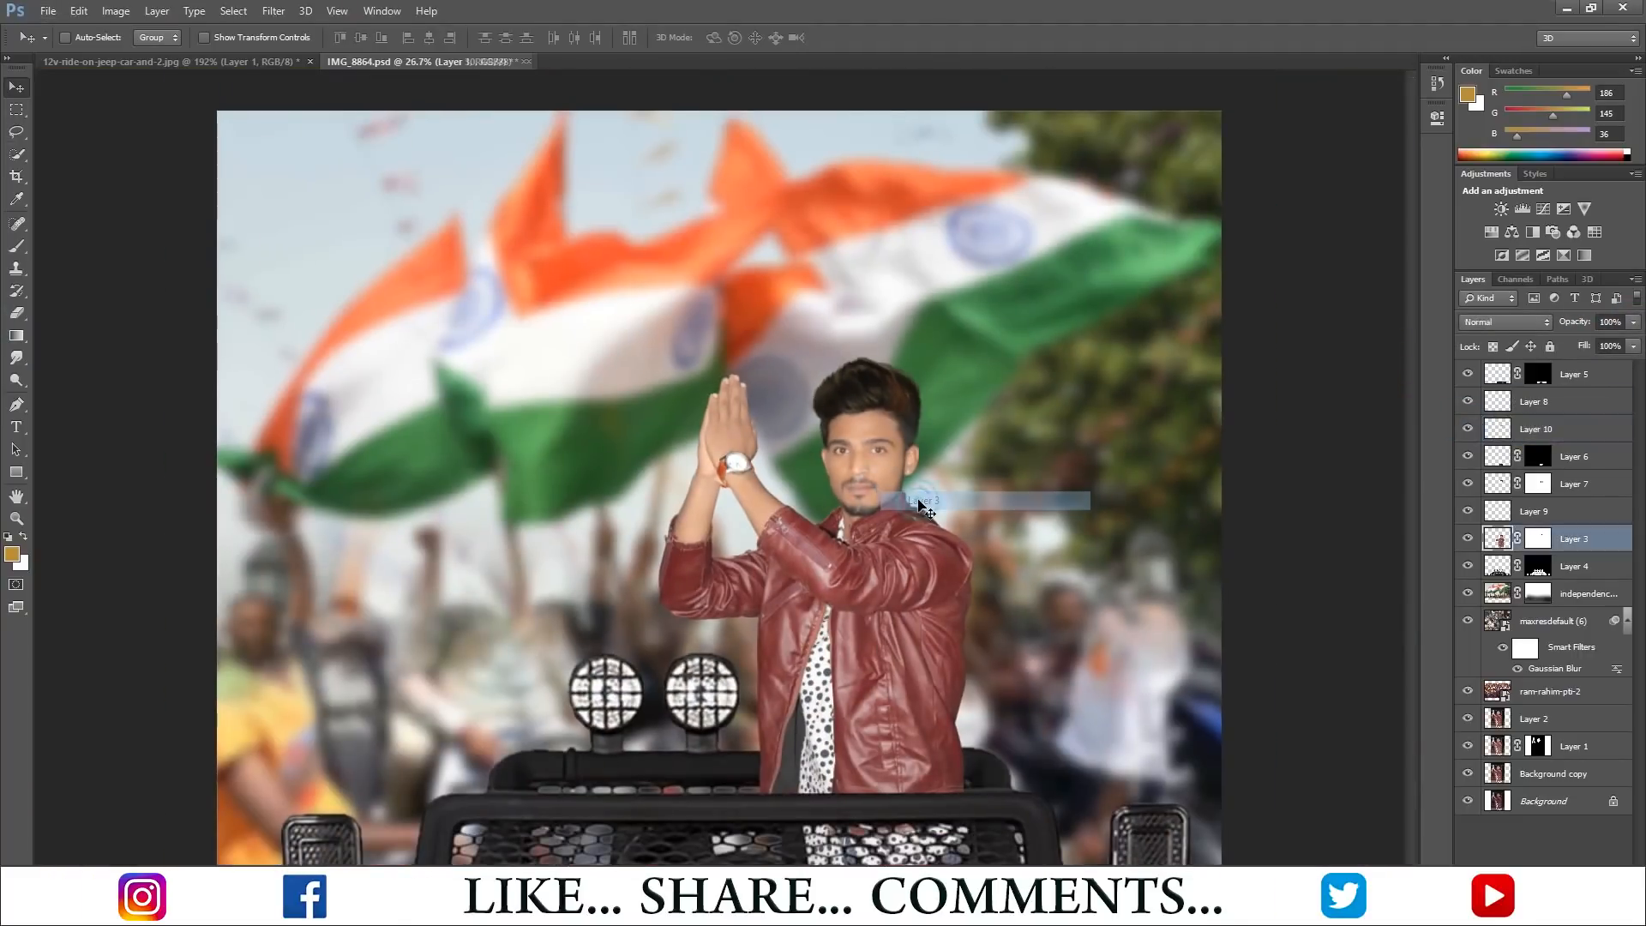
key(ctrl+l)
drag(757, 202, 1078, 240)
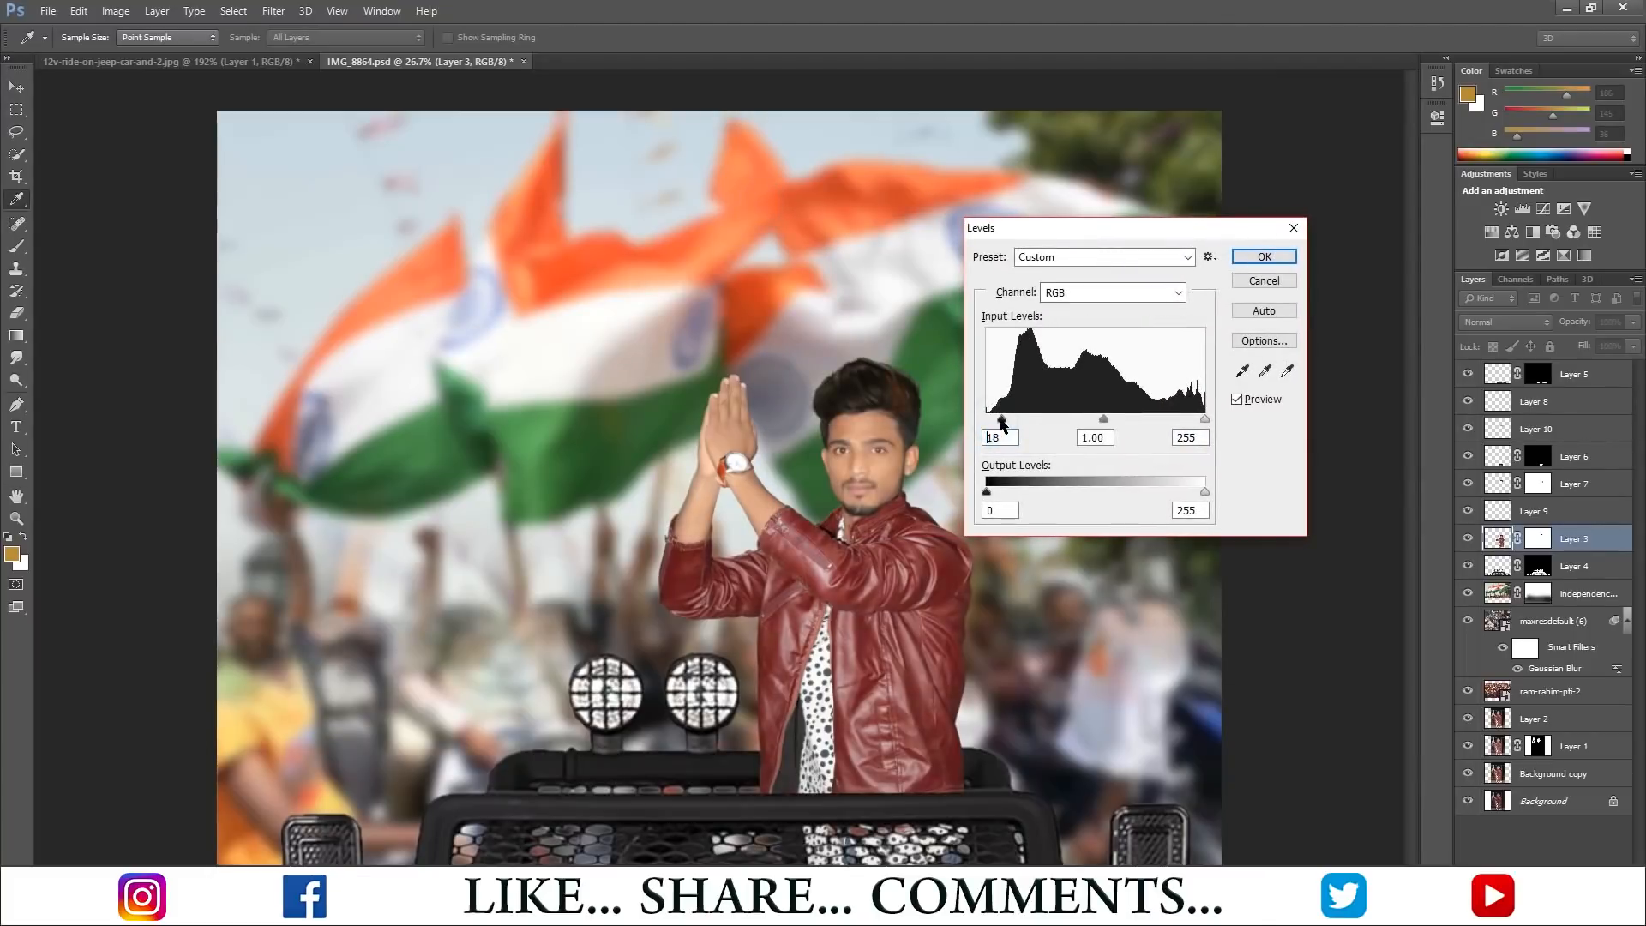
click(1265, 258)
- Deepen the shadows of the independence-day flag layer with Levels by raising its black input
right_click(588, 250)
click(625, 263)
click(1490, 598)
key(ctrl+l)
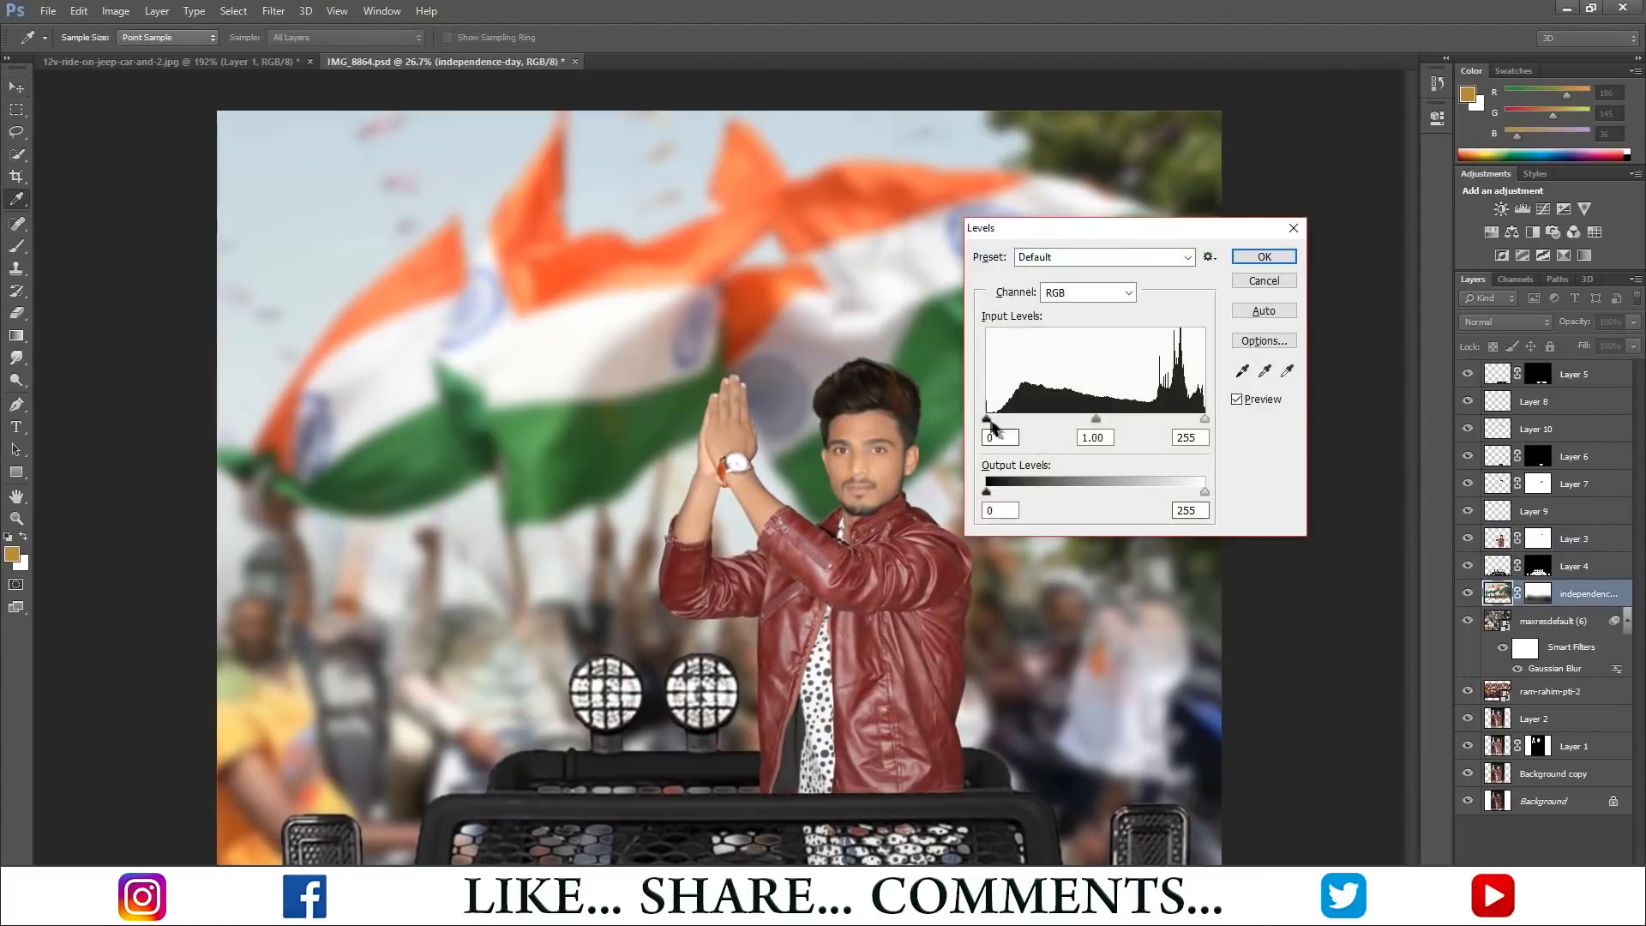
drag(986, 419, 1013, 422)
click(1265, 257)
- Rasterize the maxresdefault (6) crowd layer and deepen its shadows with Levels
key(v)
click(1552, 621)
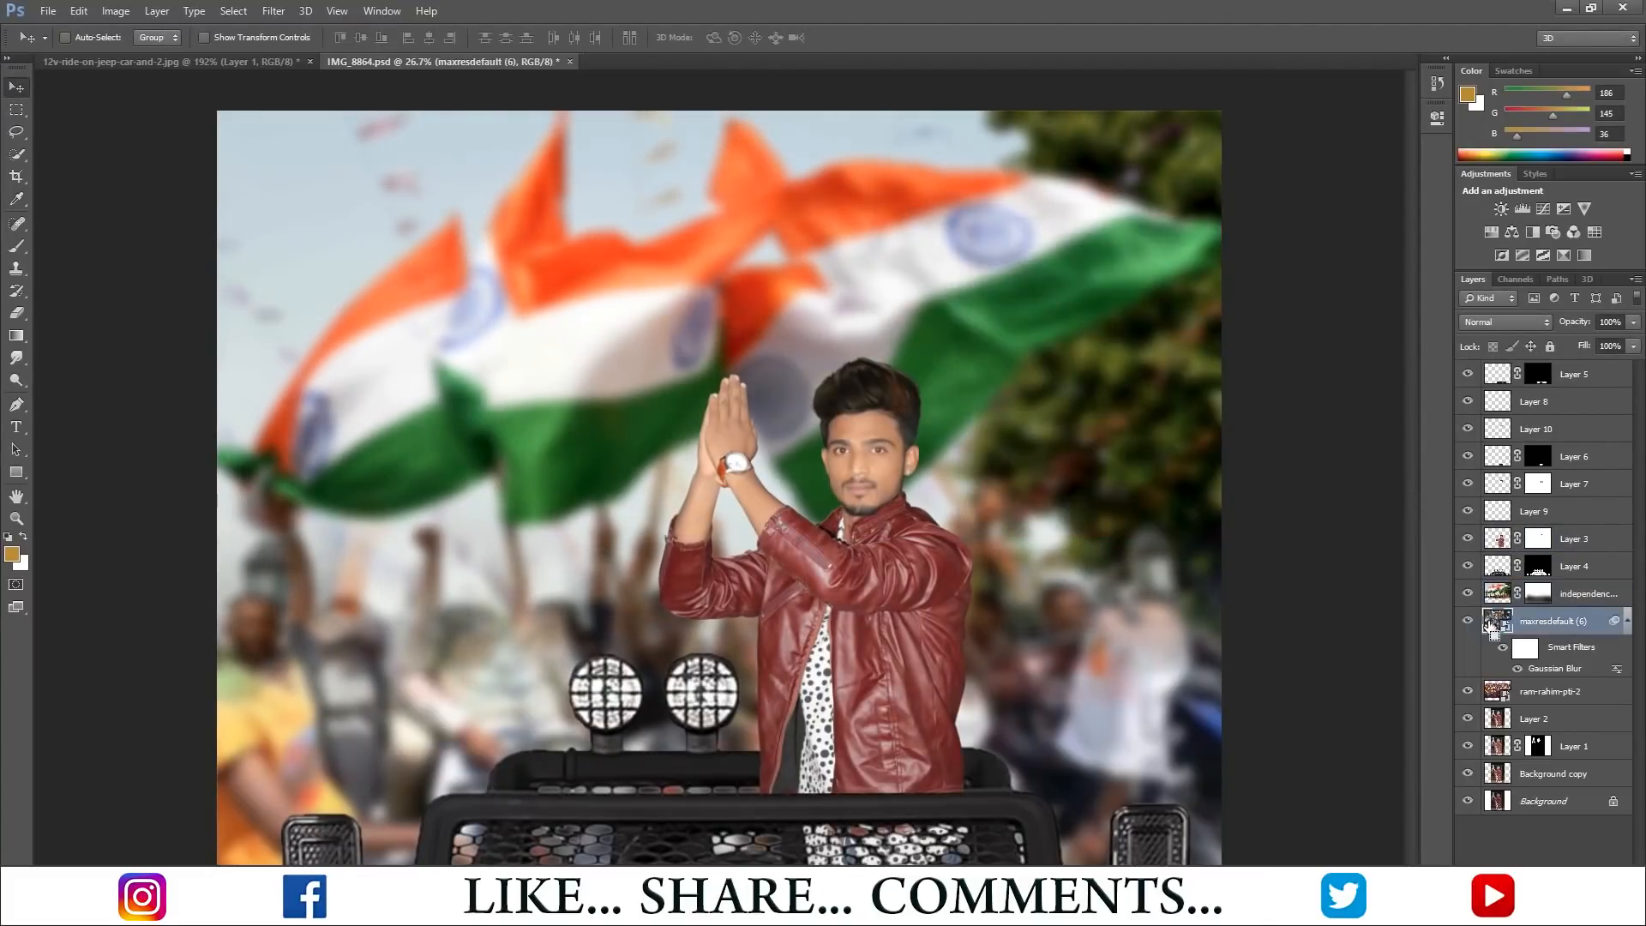
key(ctrl+l)
drag(986, 420, 1013, 422)
key(Return)
key(b)
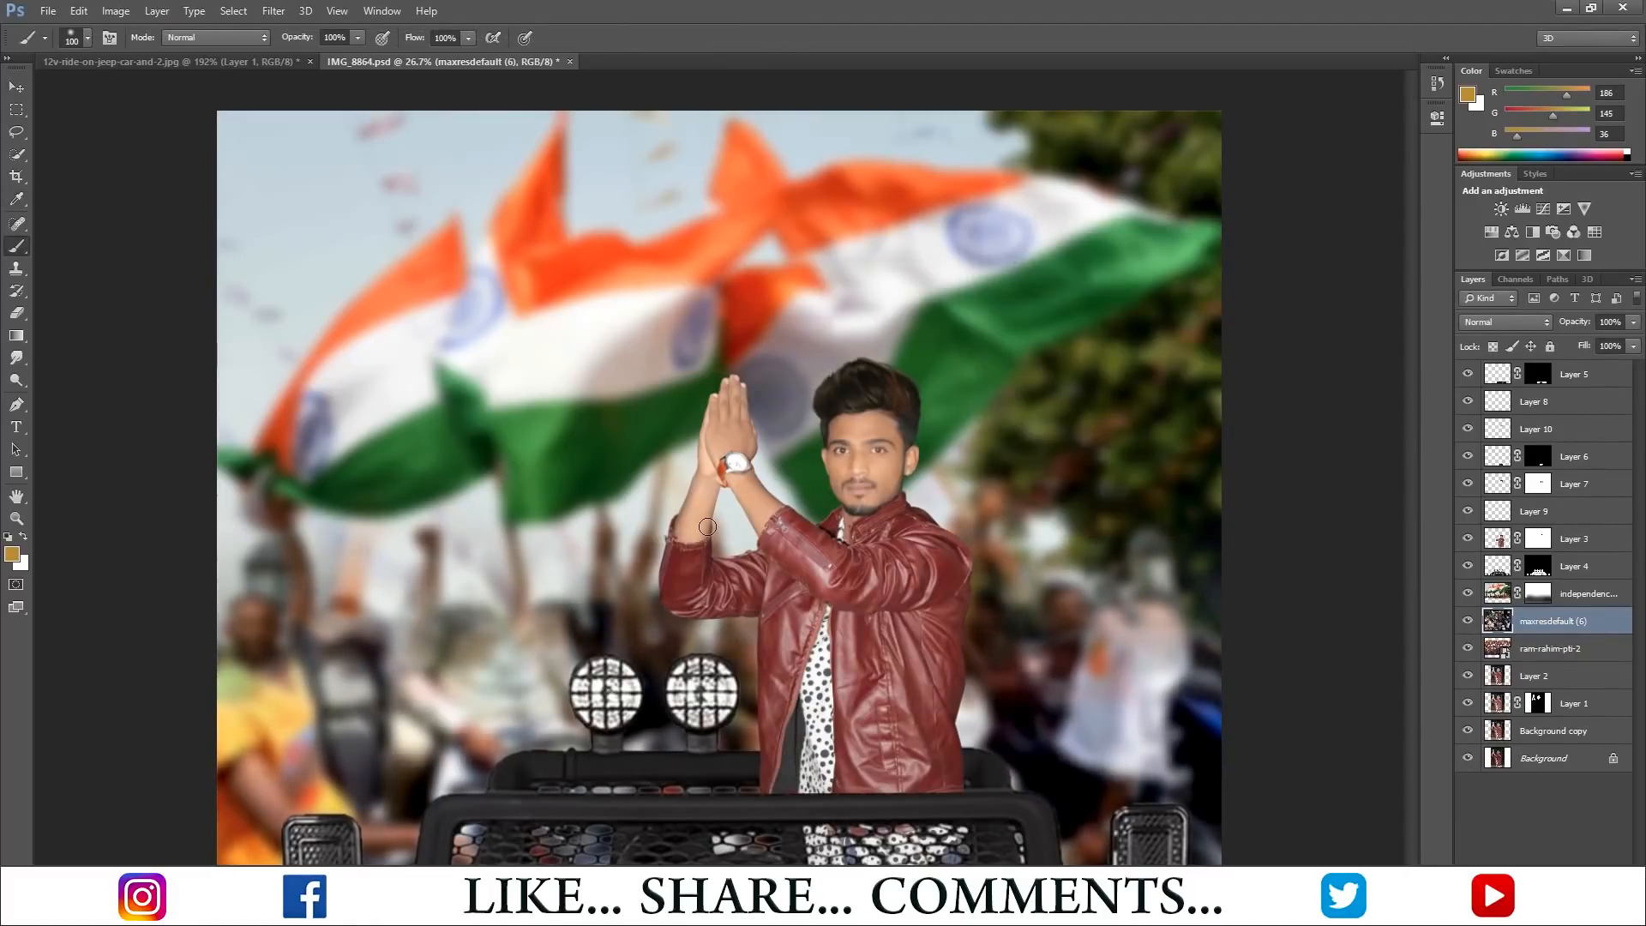
- Apply Levels to the maxresdefault (6) layer again, slightly darkening its midtones and shadows
scroll(561, 630, down, 5)
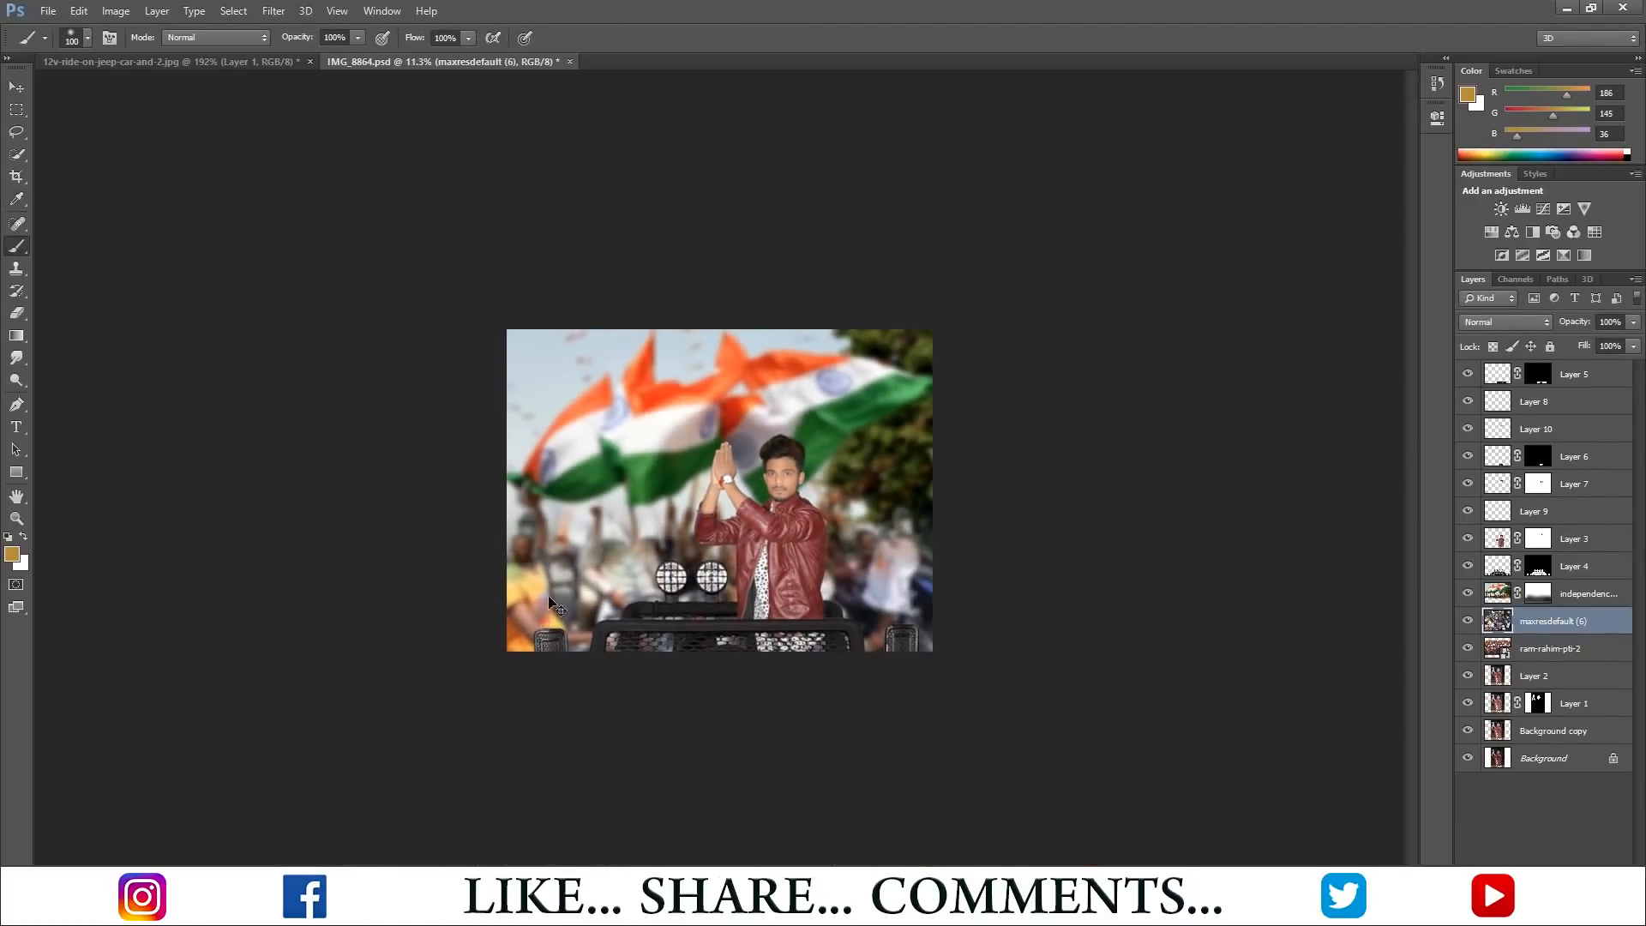
key(ctrl+l)
drag(997, 423, 986, 423)
drag(1097, 420, 1109, 420)
drag(987, 421, 992, 421)
click(1245, 258)
click(18, 88)
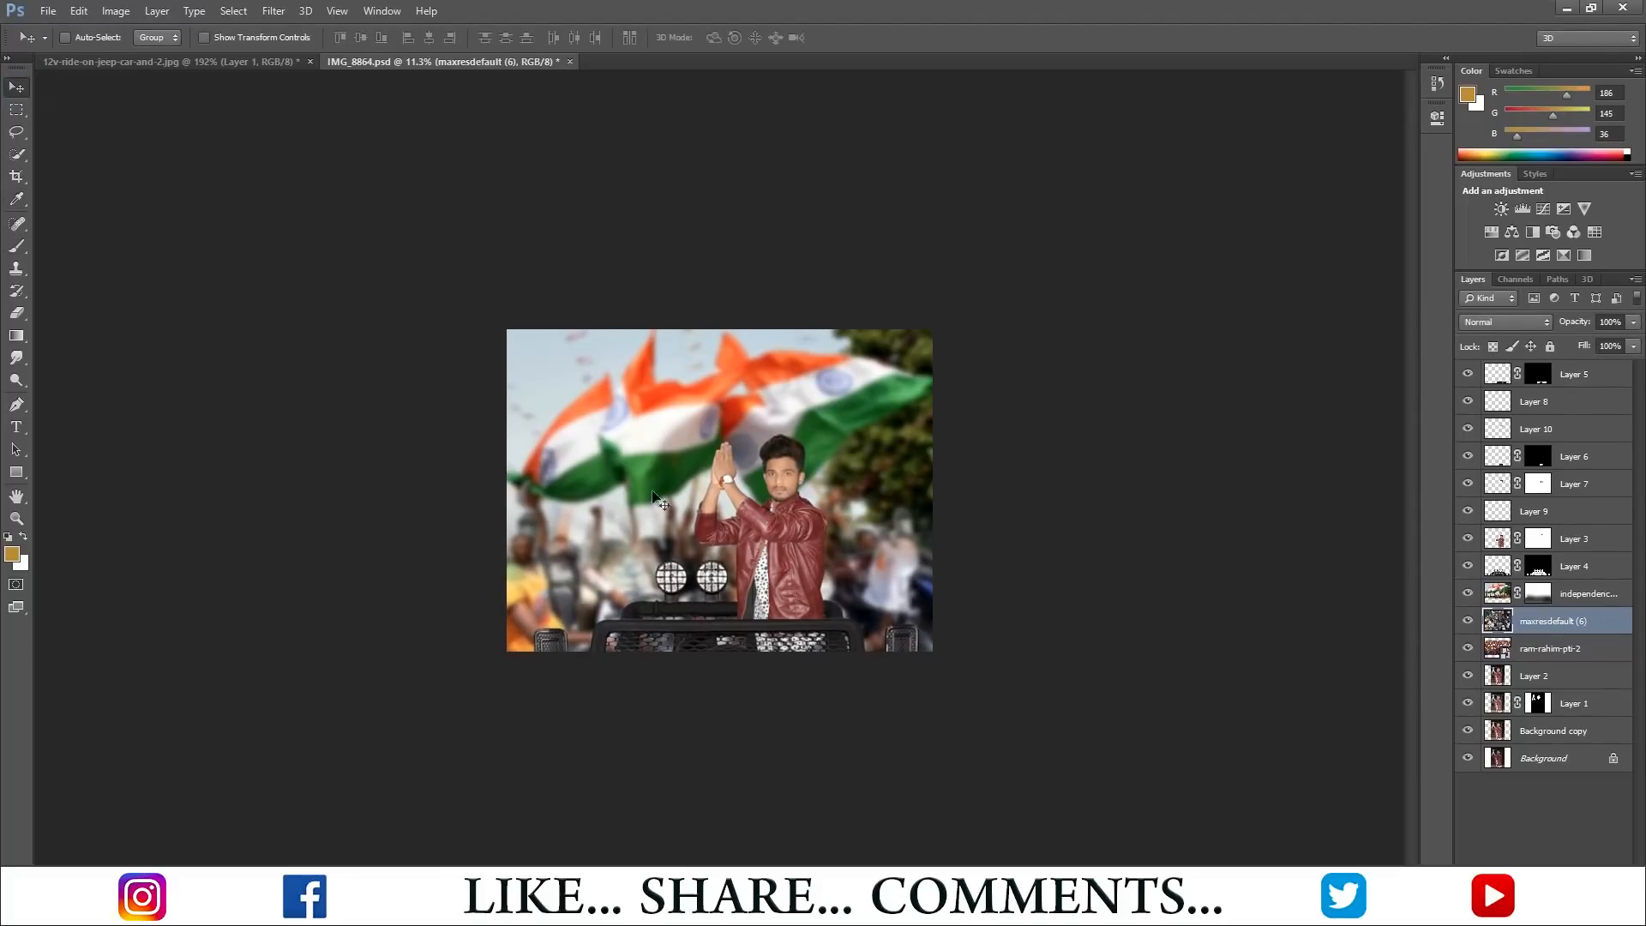
- Select the independence-day layer and set up a black 900 px brush at 34% opacity and 64% flow
click(1587, 603)
click(25, 246)
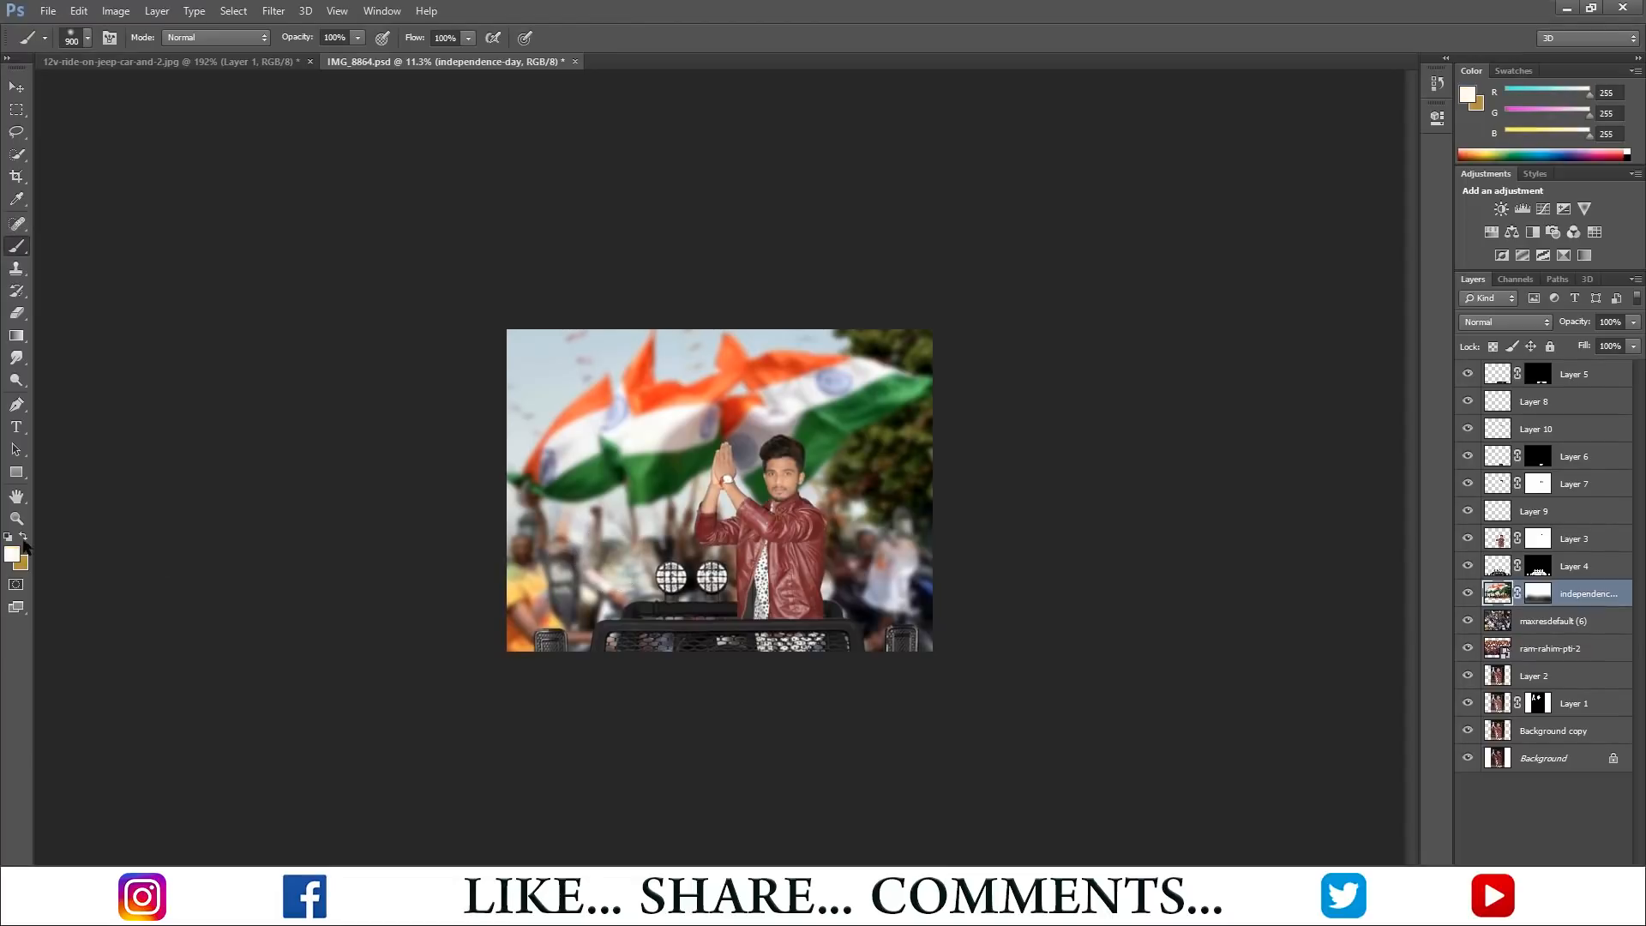
click(8, 535)
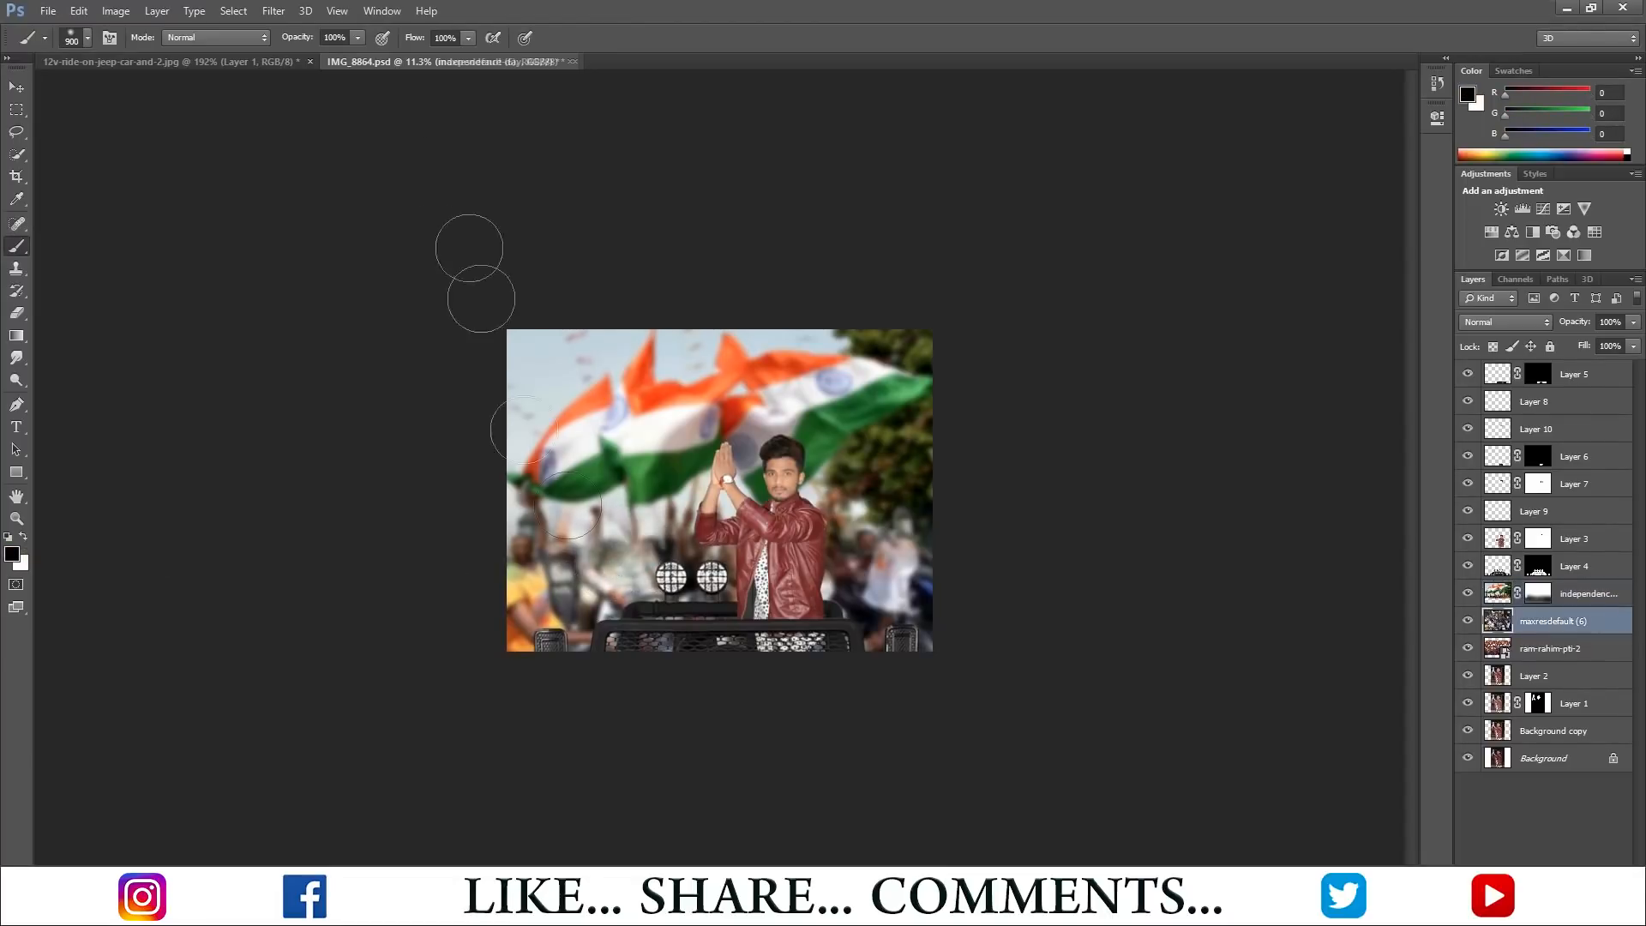
key(x)
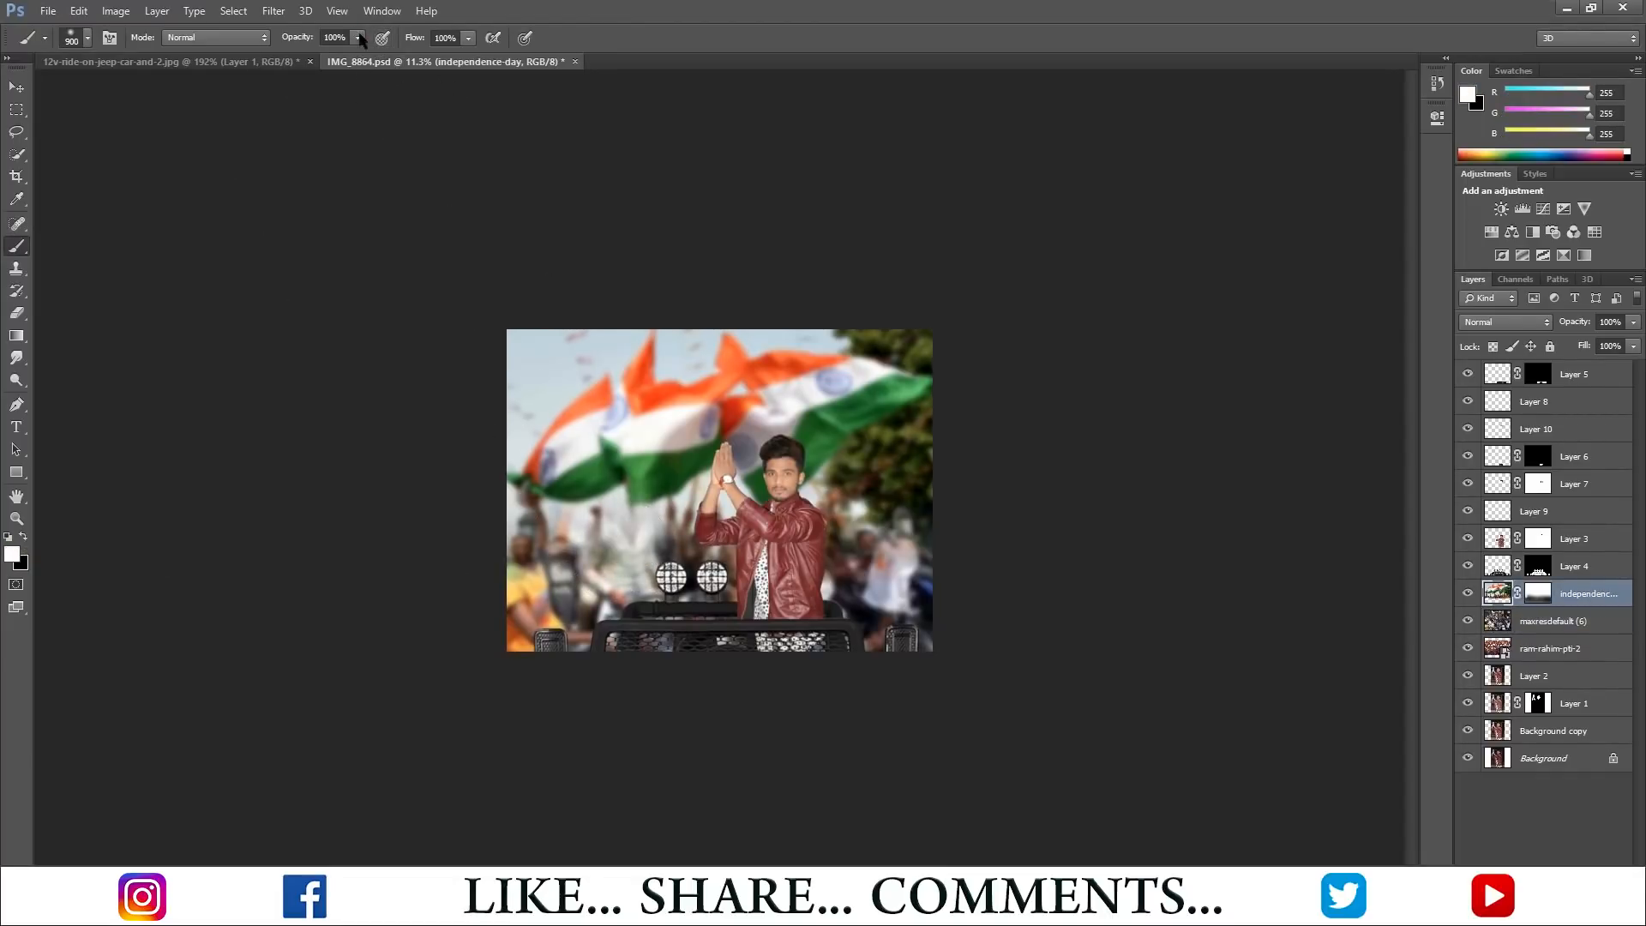
drag(469, 39, 347, 58)
click(23, 535)
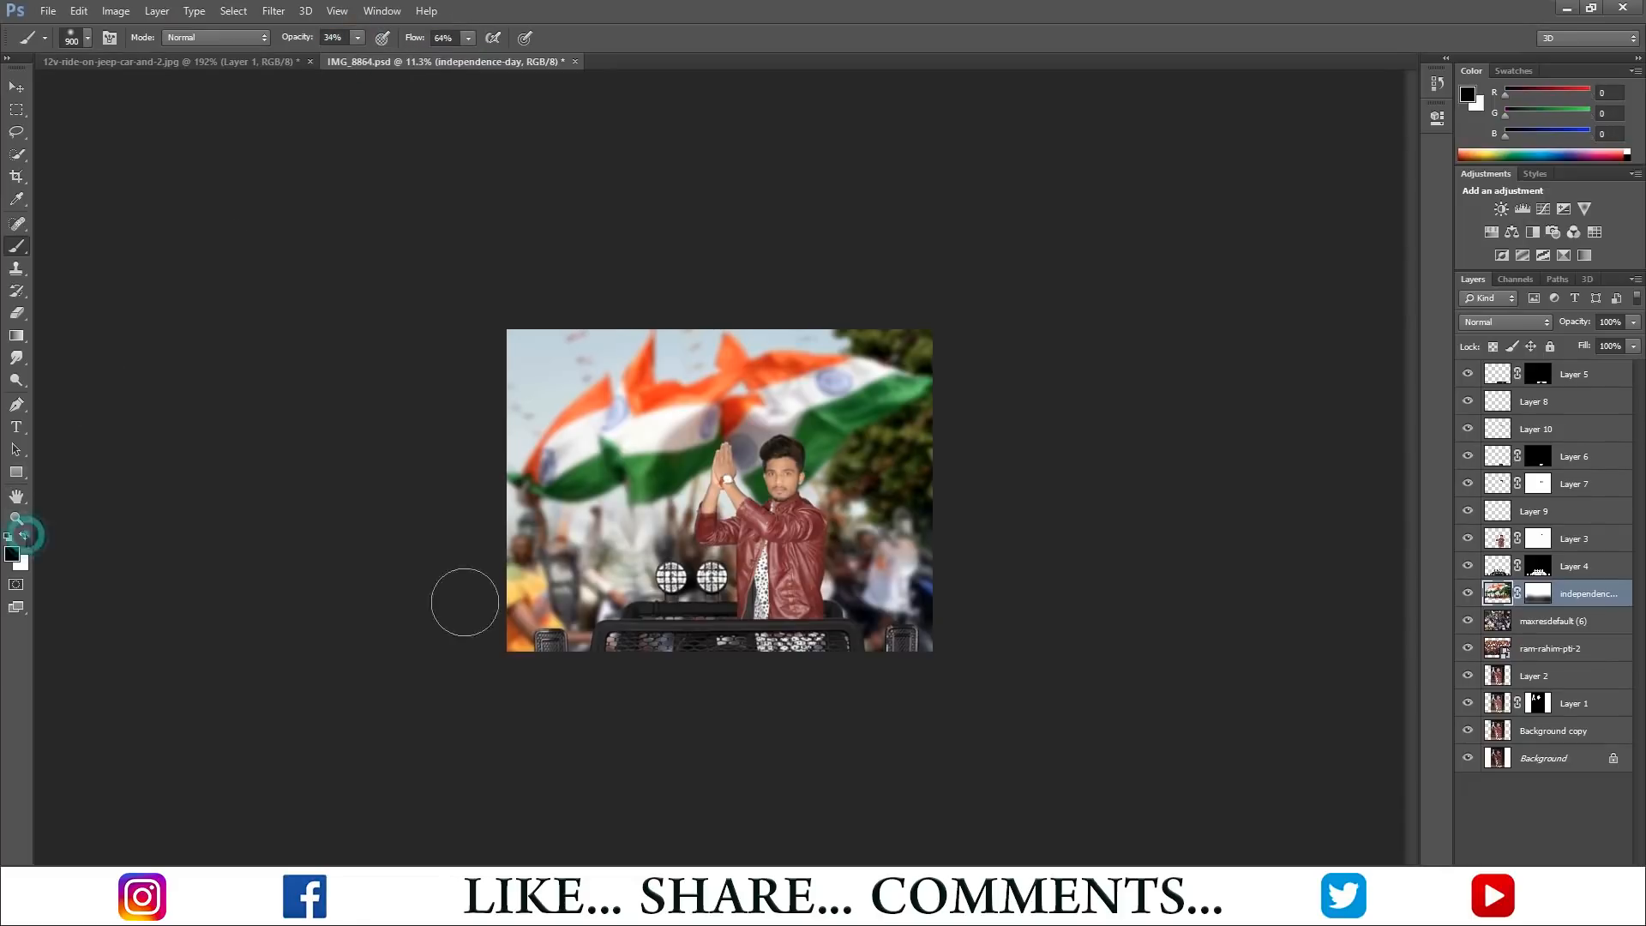